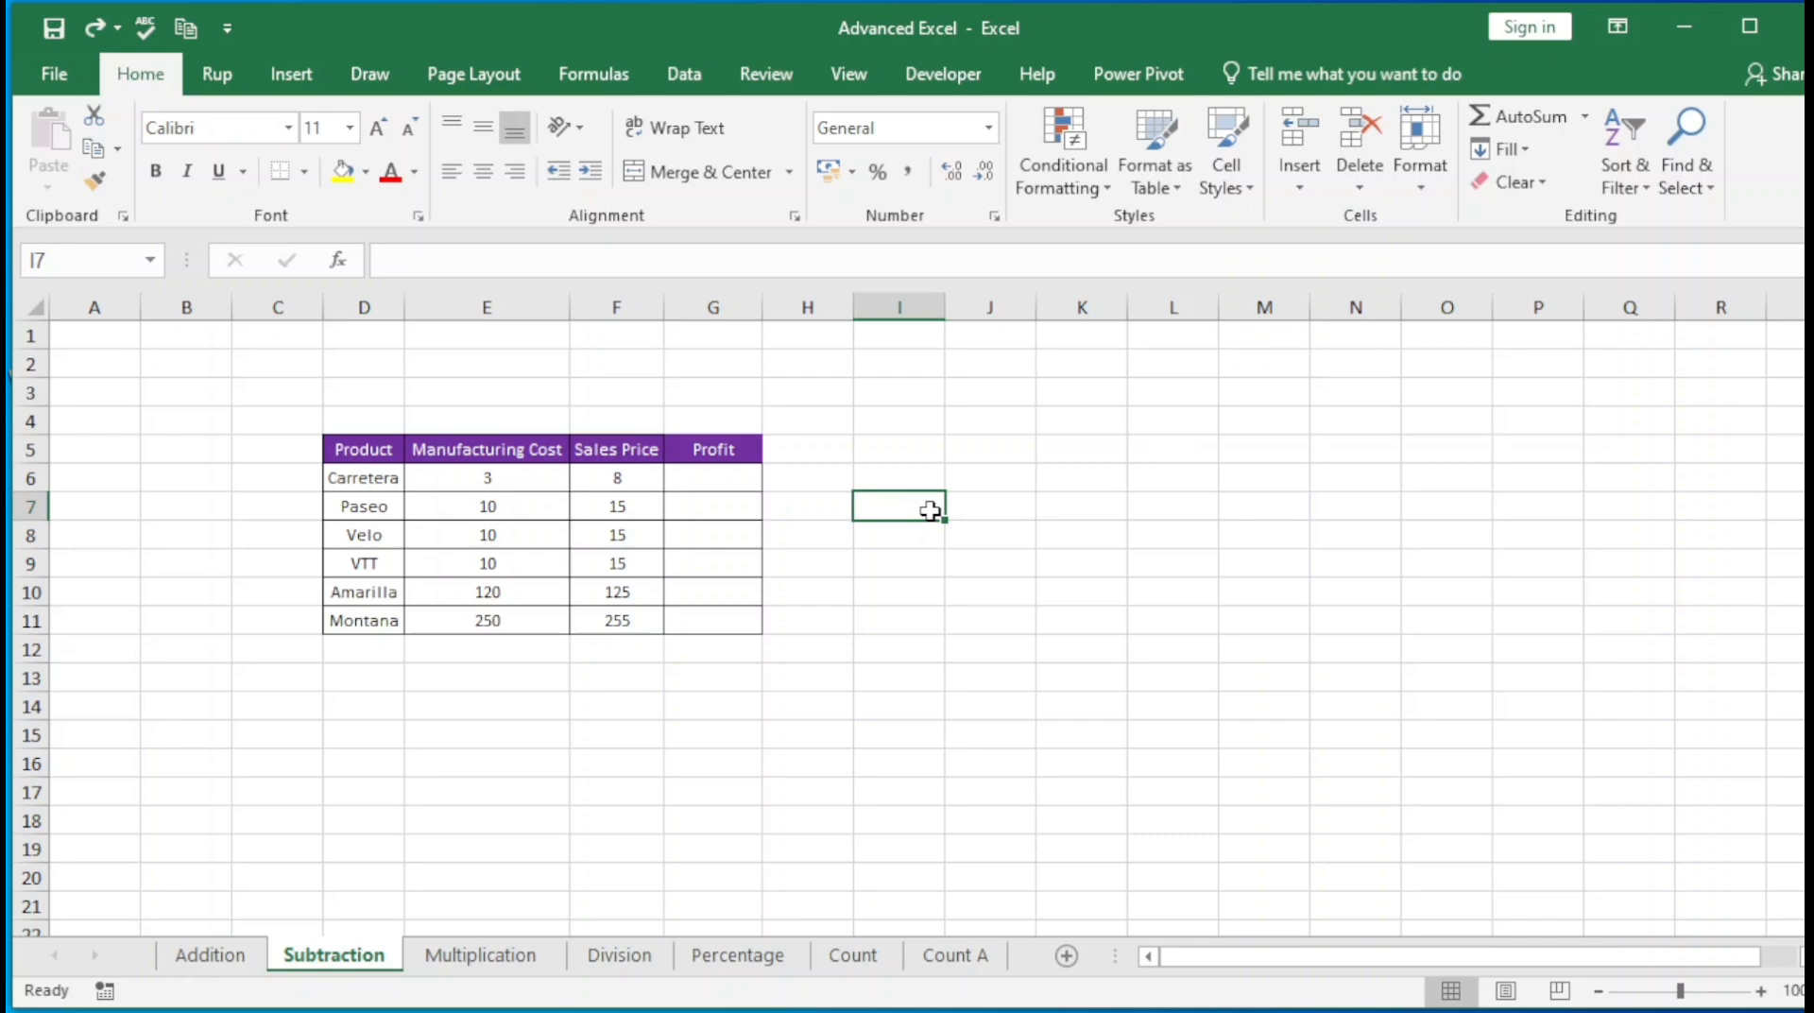
pyautogui.click(710, 482)
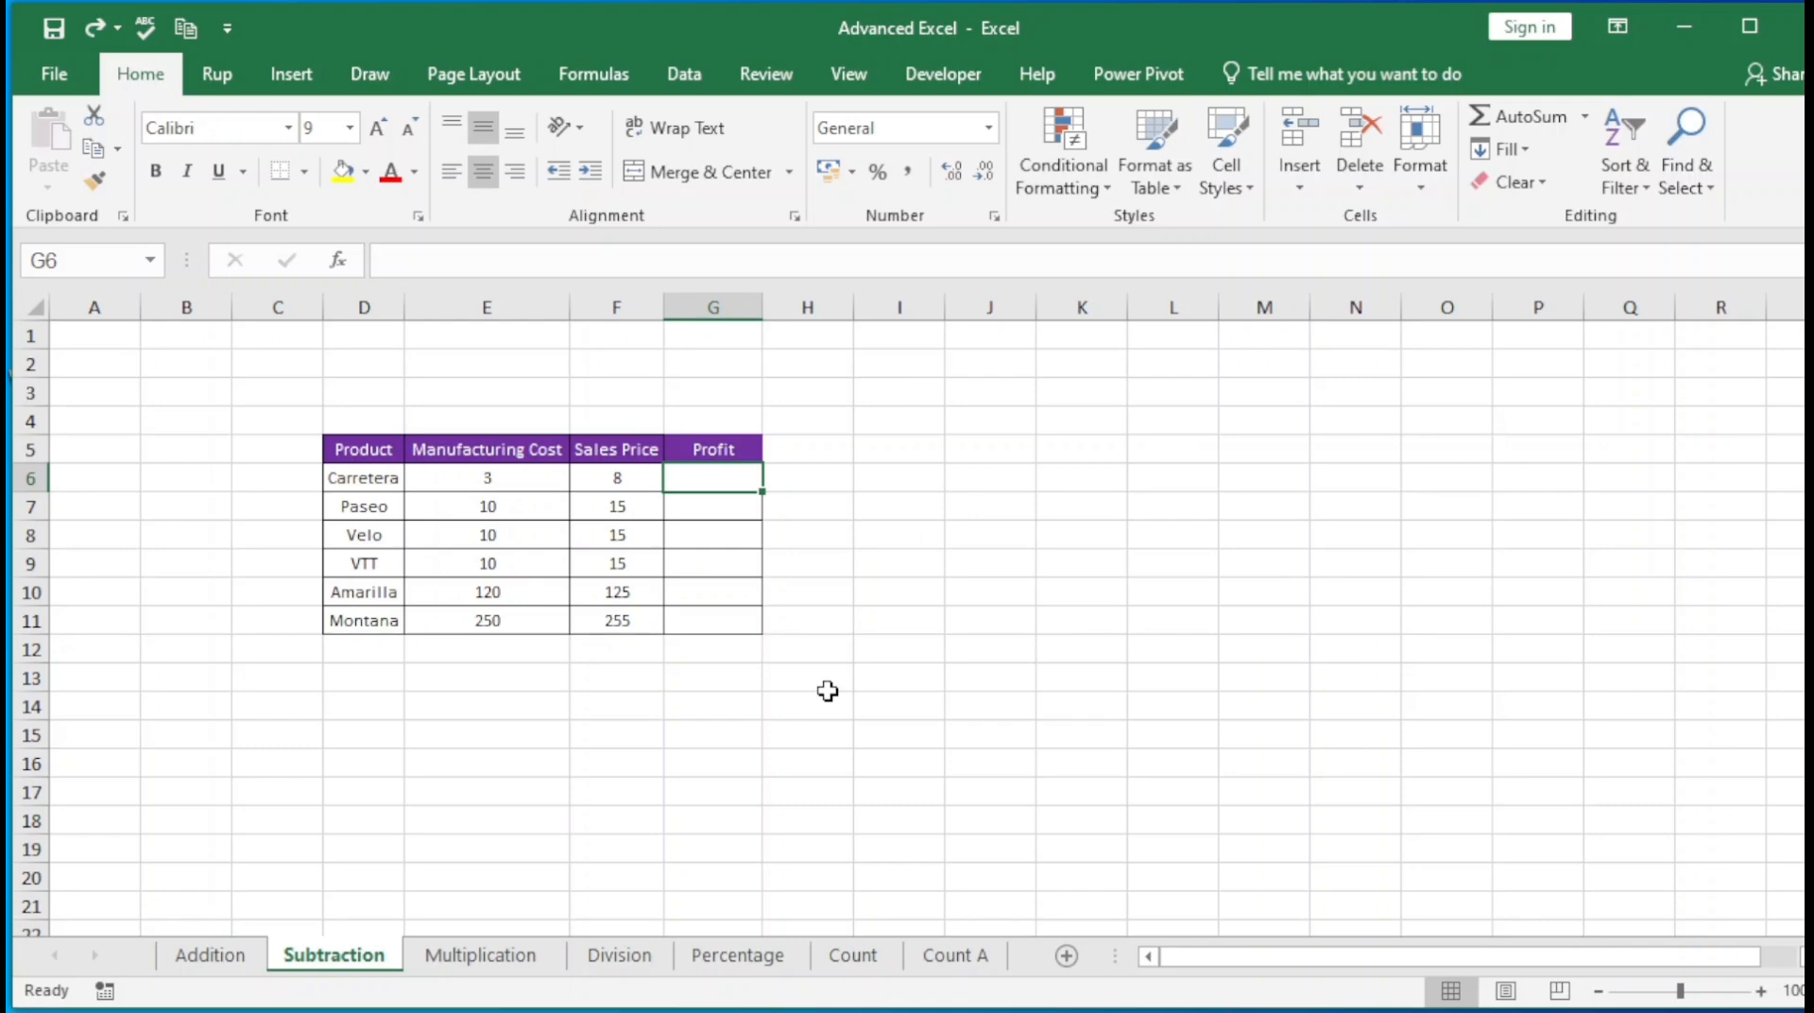
pyautogui.click(883, 467)
pyautogui.click(710, 478)
pyautogui.click(720, 497)
pyautogui.click(713, 453)
# Calculate Carretera's profit in G6 as sales price minus manufacturing cost with the formula =F6-E6
pyautogui.click(716, 481)
pyautogui.write('=')
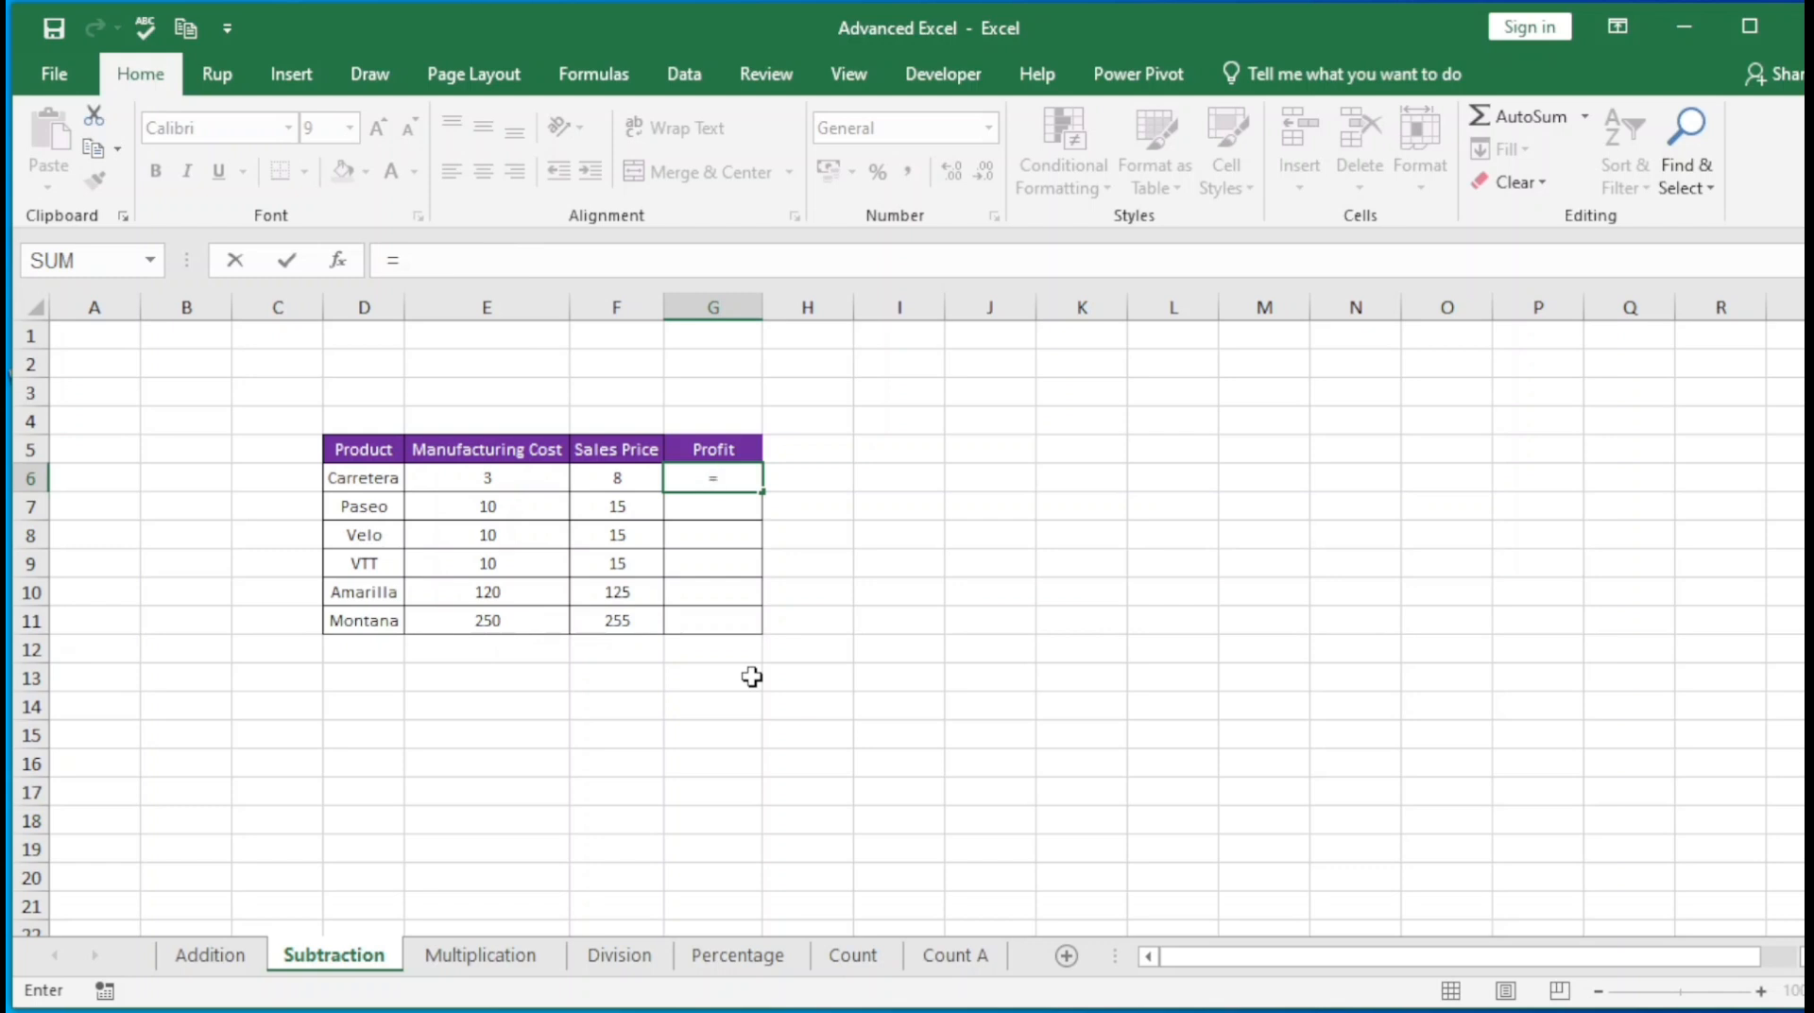
pyautogui.click(618, 478)
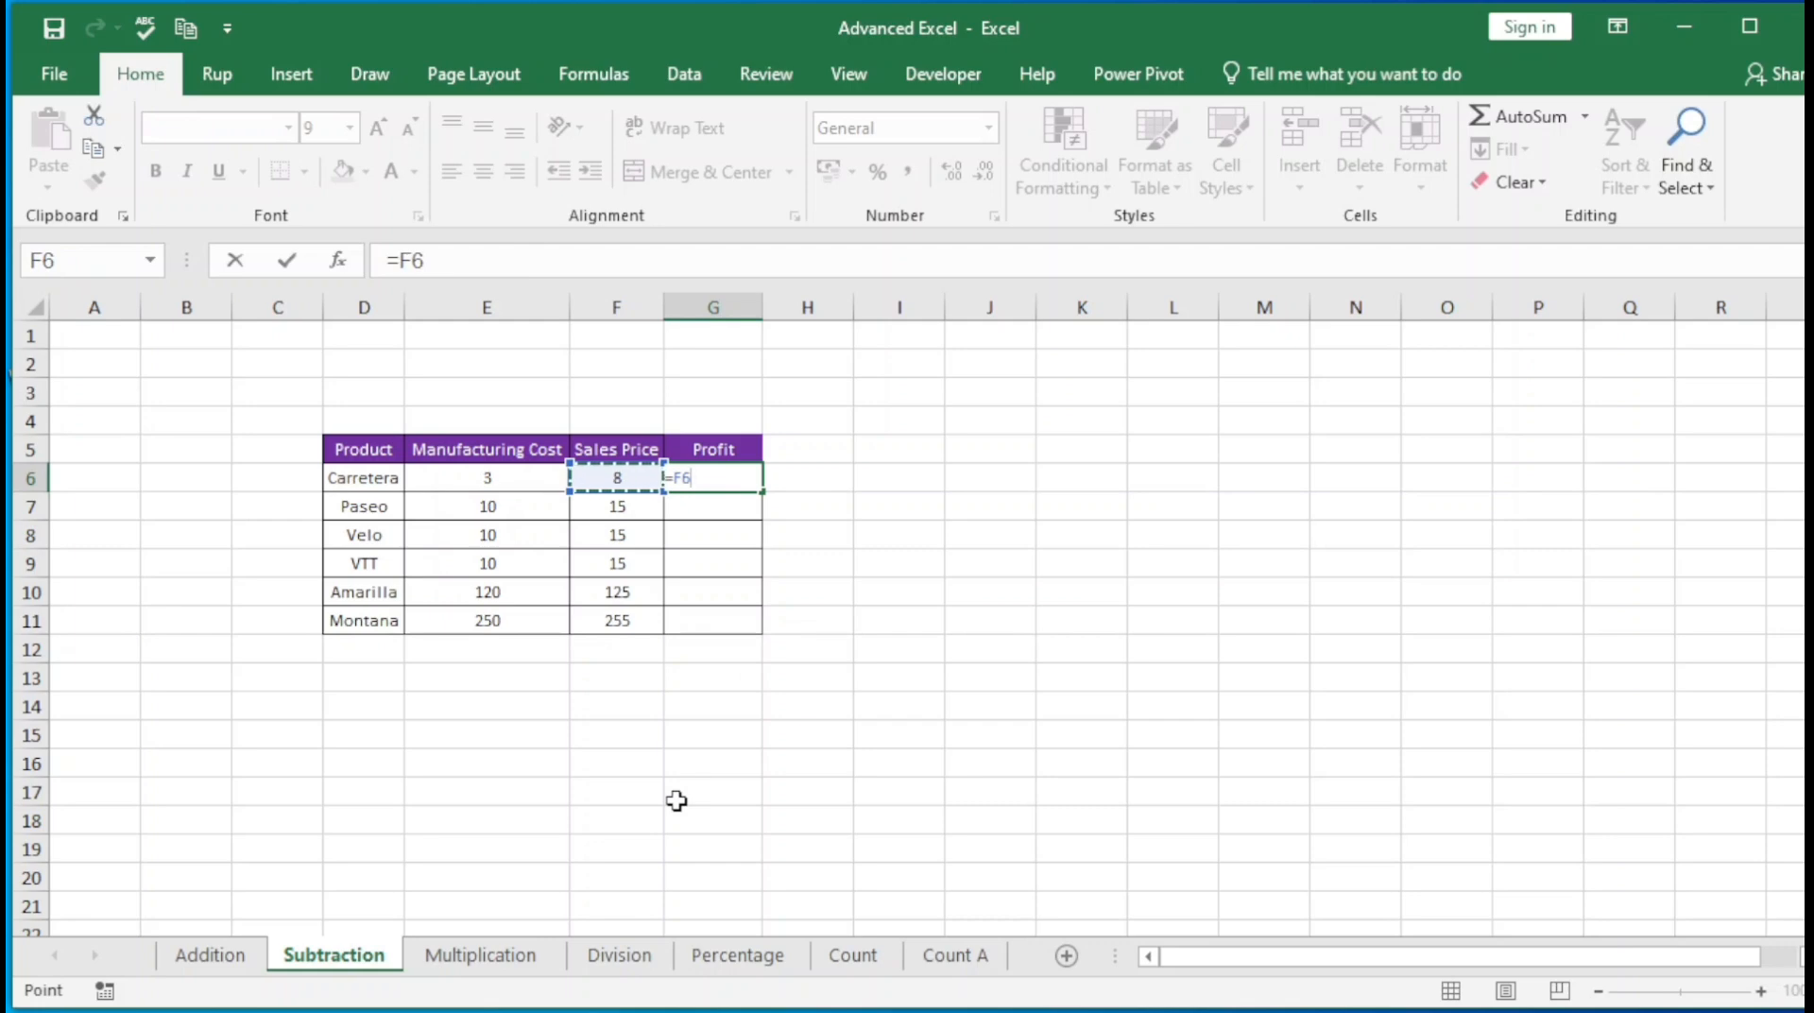
pyautogui.write('-')
pyautogui.click(498, 477)
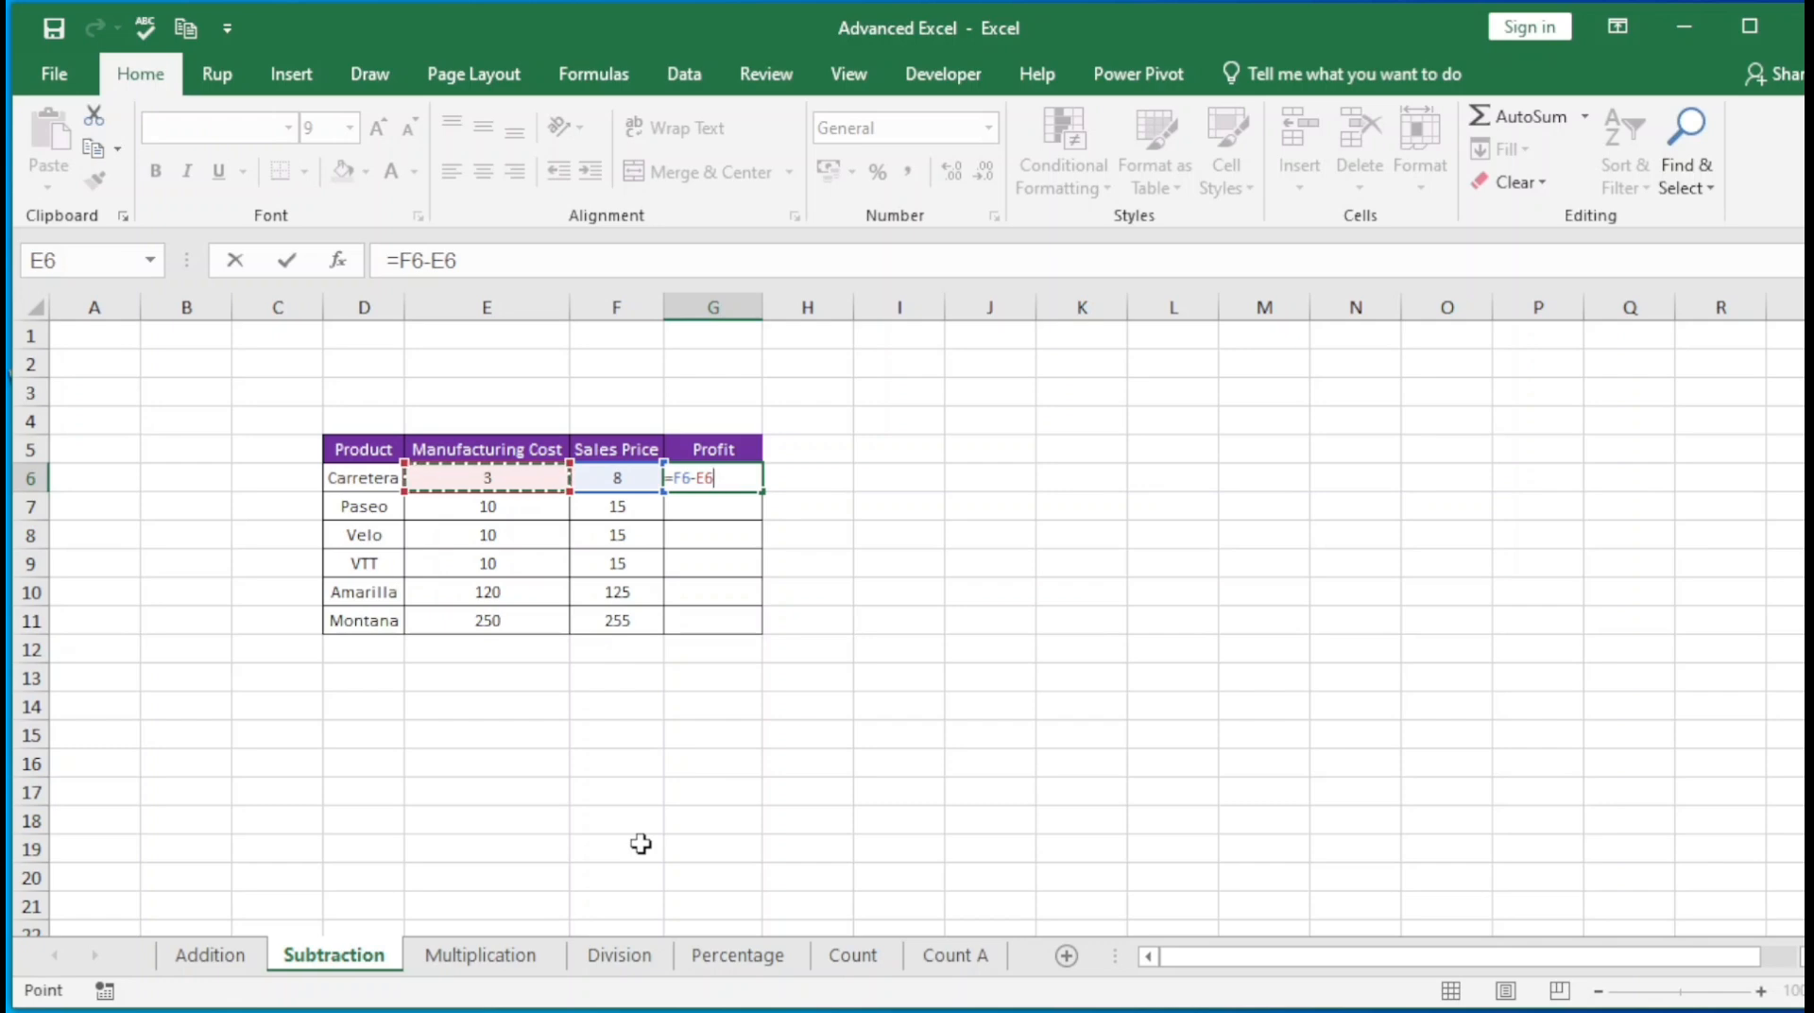
pyautogui.press('Return')
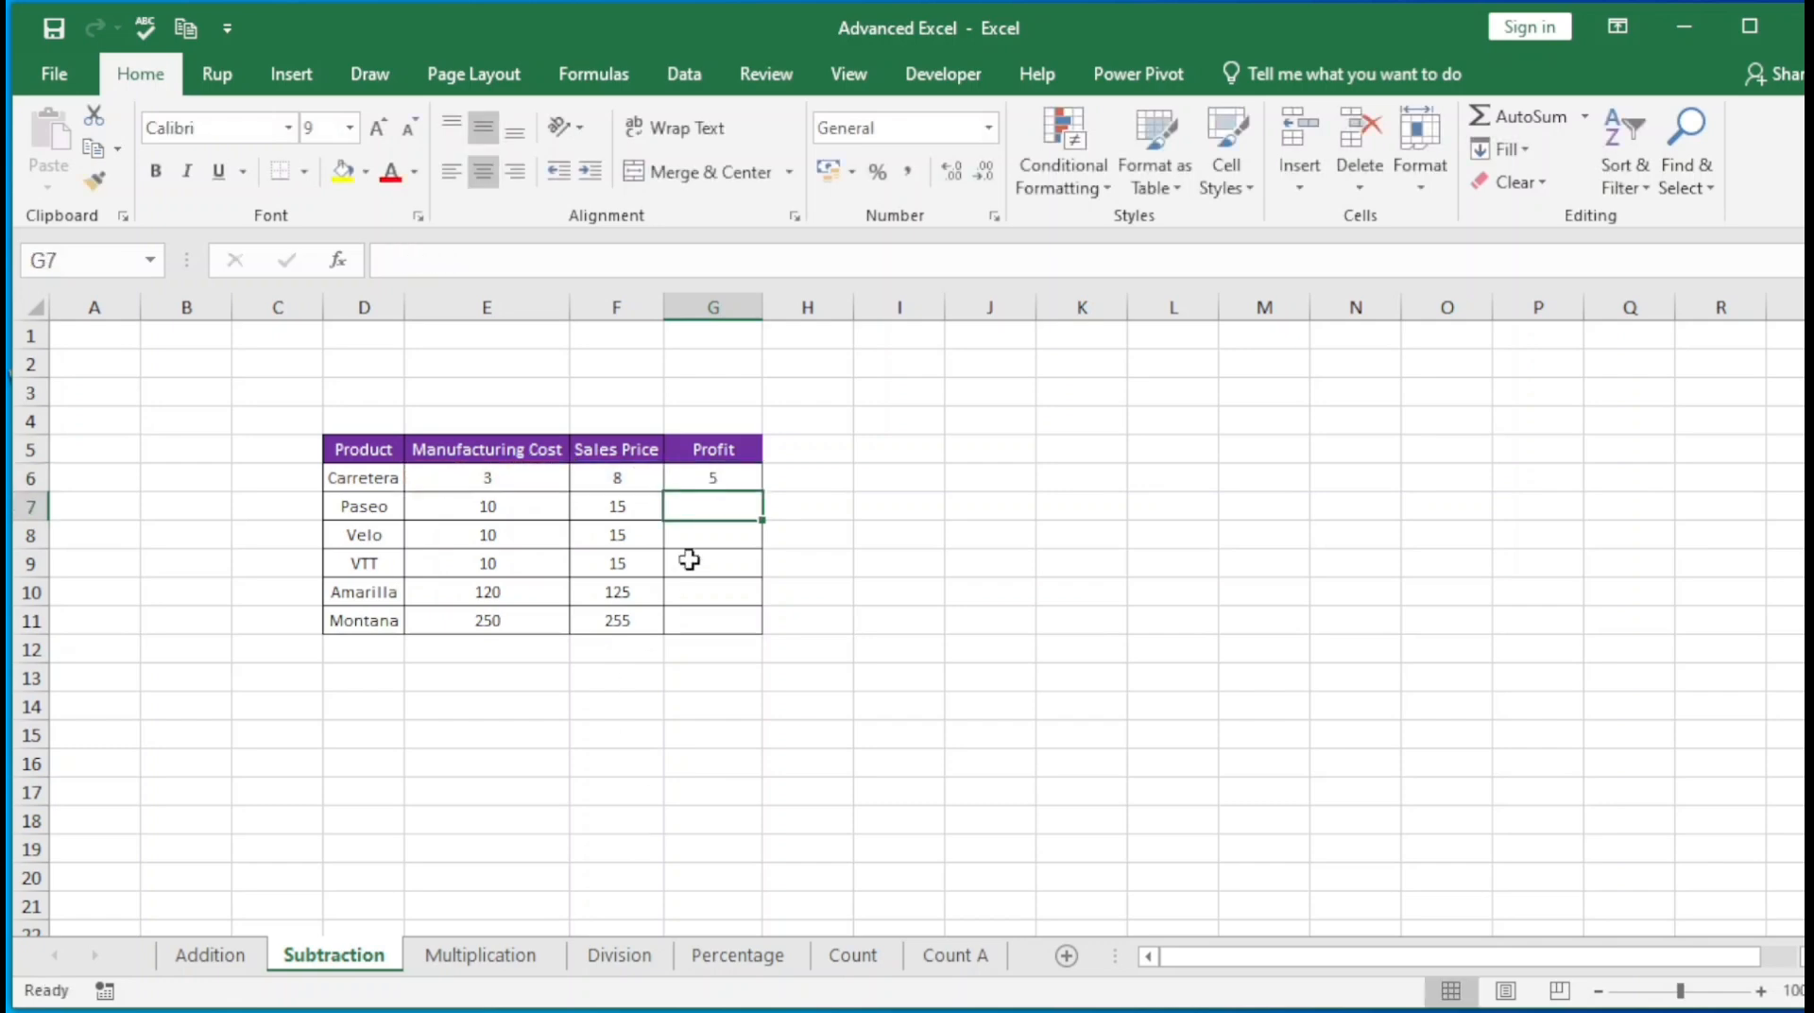
# Inspect the profit formula in G6 and the sales price and manufacturing cost cells it refers to
pyautogui.click(714, 478)
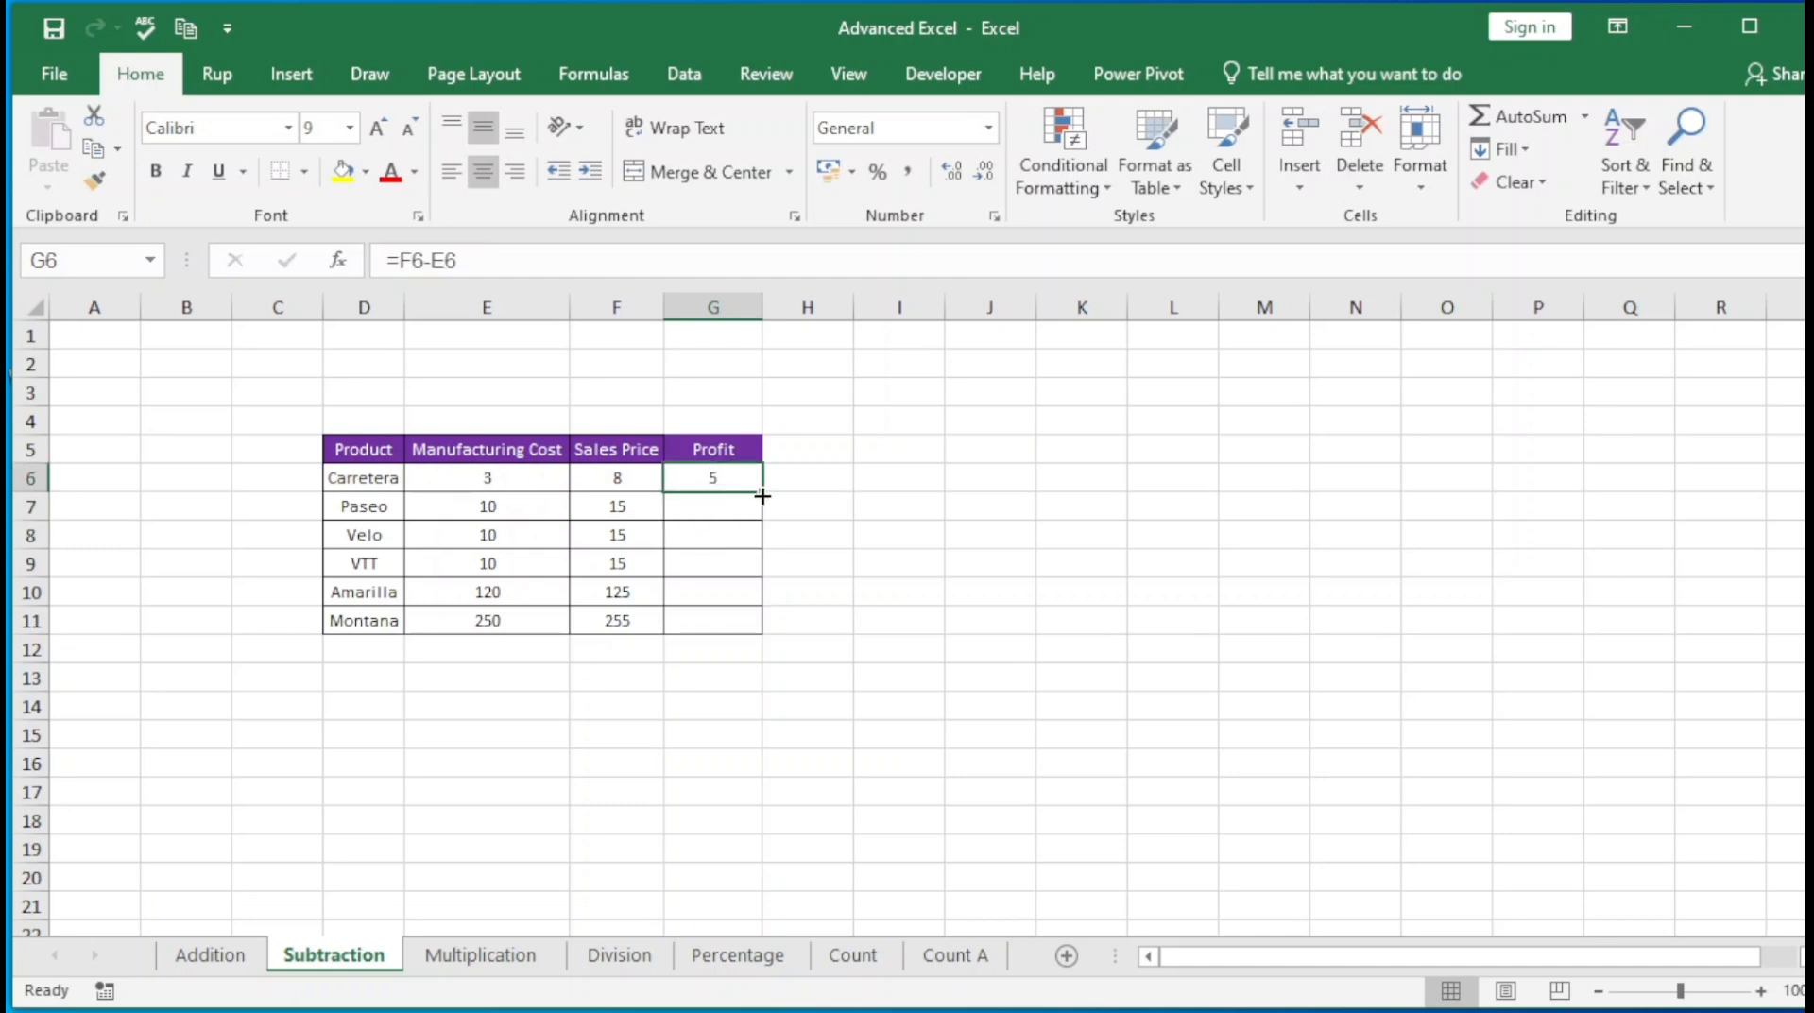
pyautogui.click(615, 480)
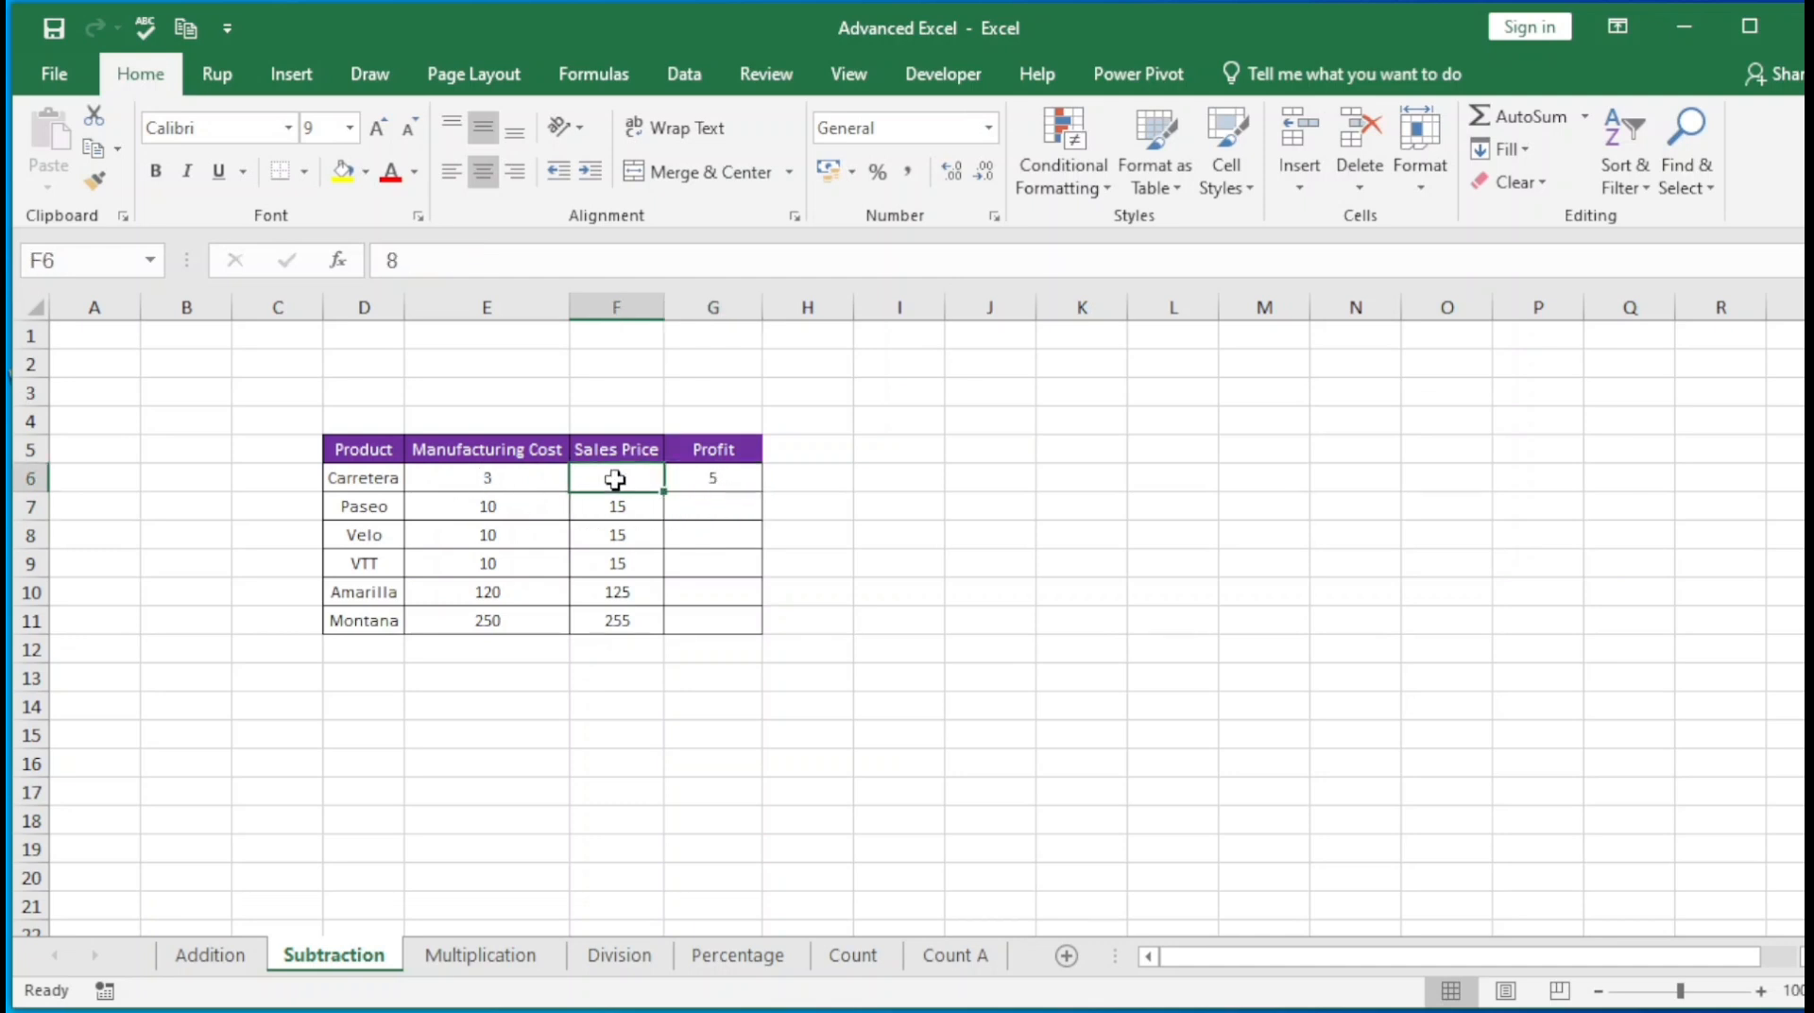
pyautogui.click(499, 478)
pyautogui.click(734, 479)
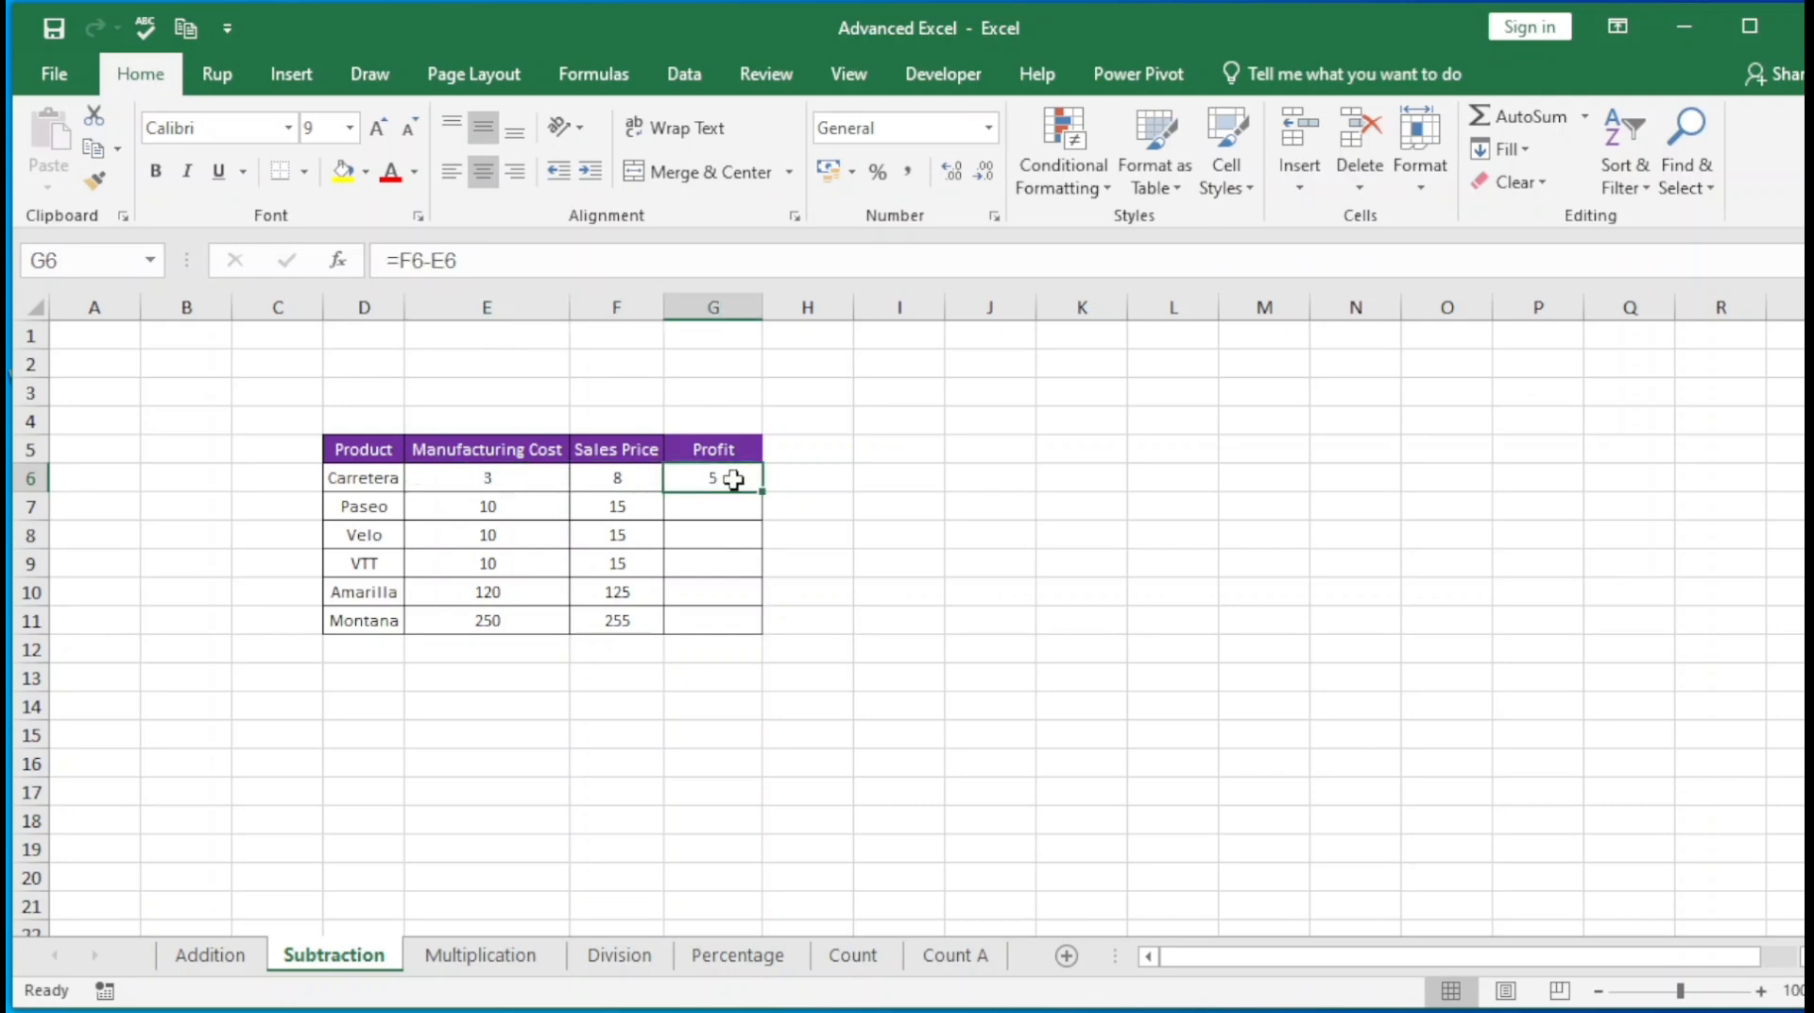
pyautogui.doubleClick(739, 481)
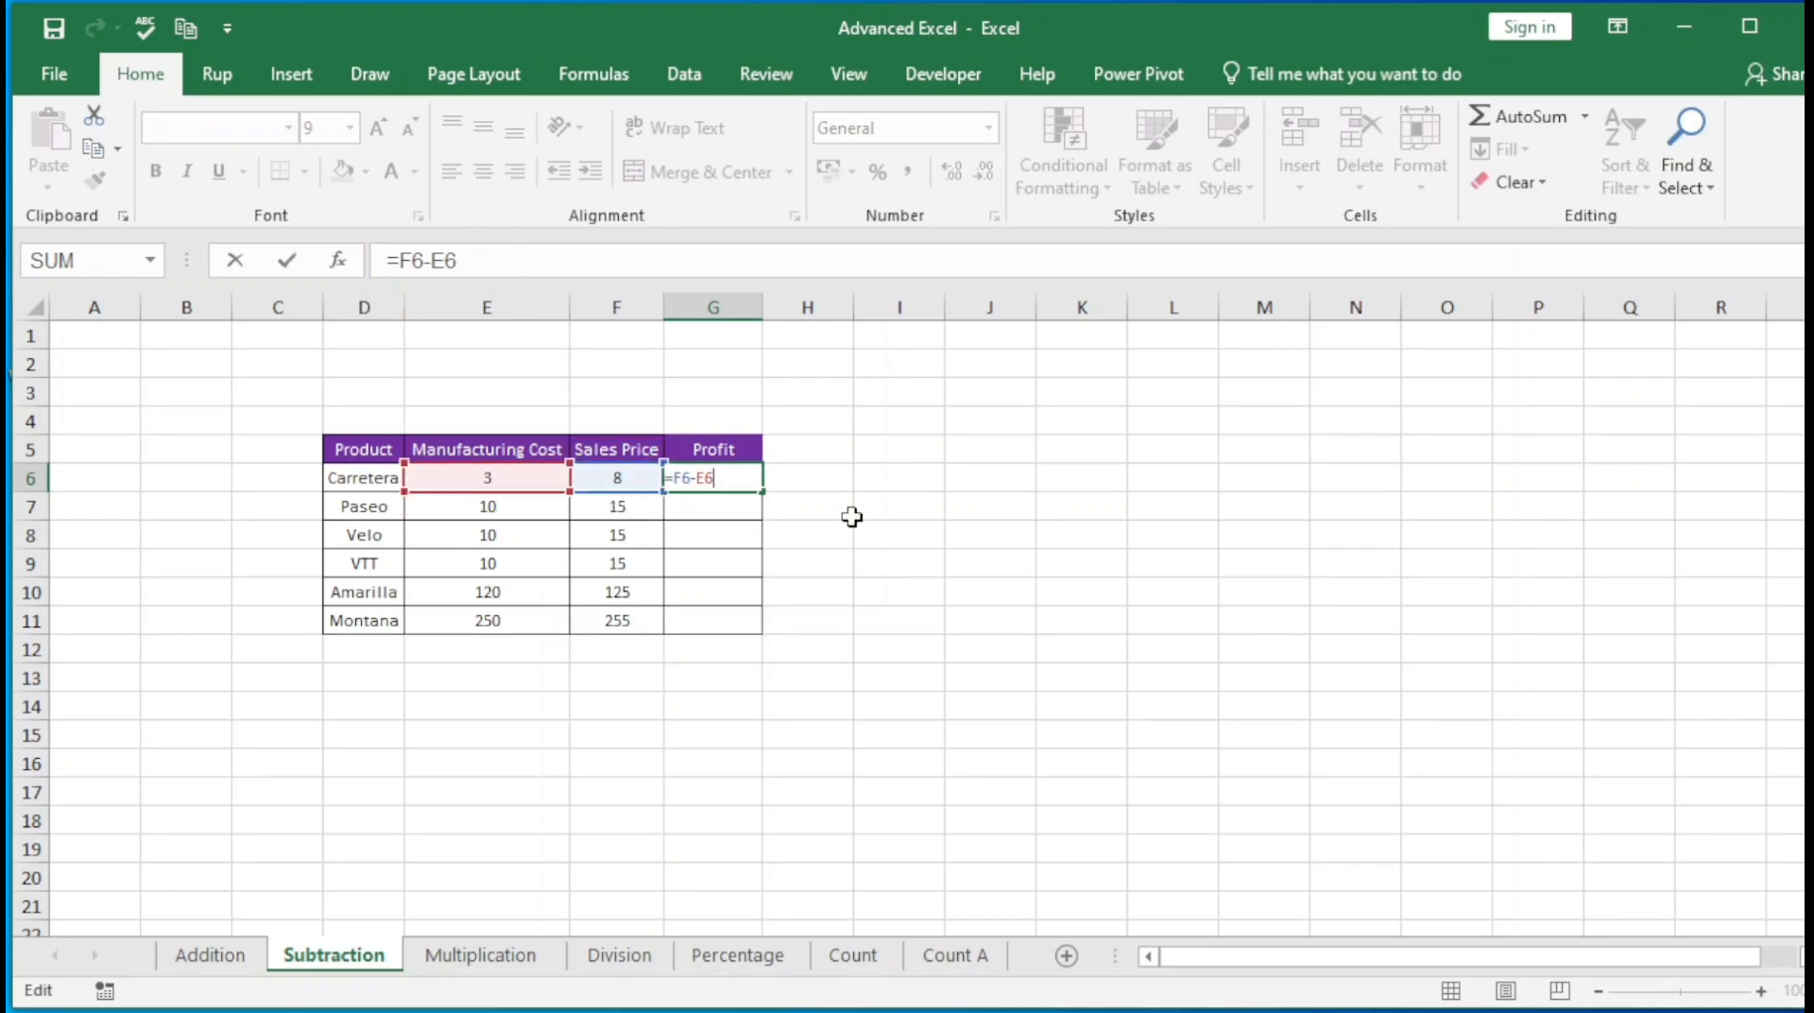
pyautogui.hotkey('ctrl', 'Return')
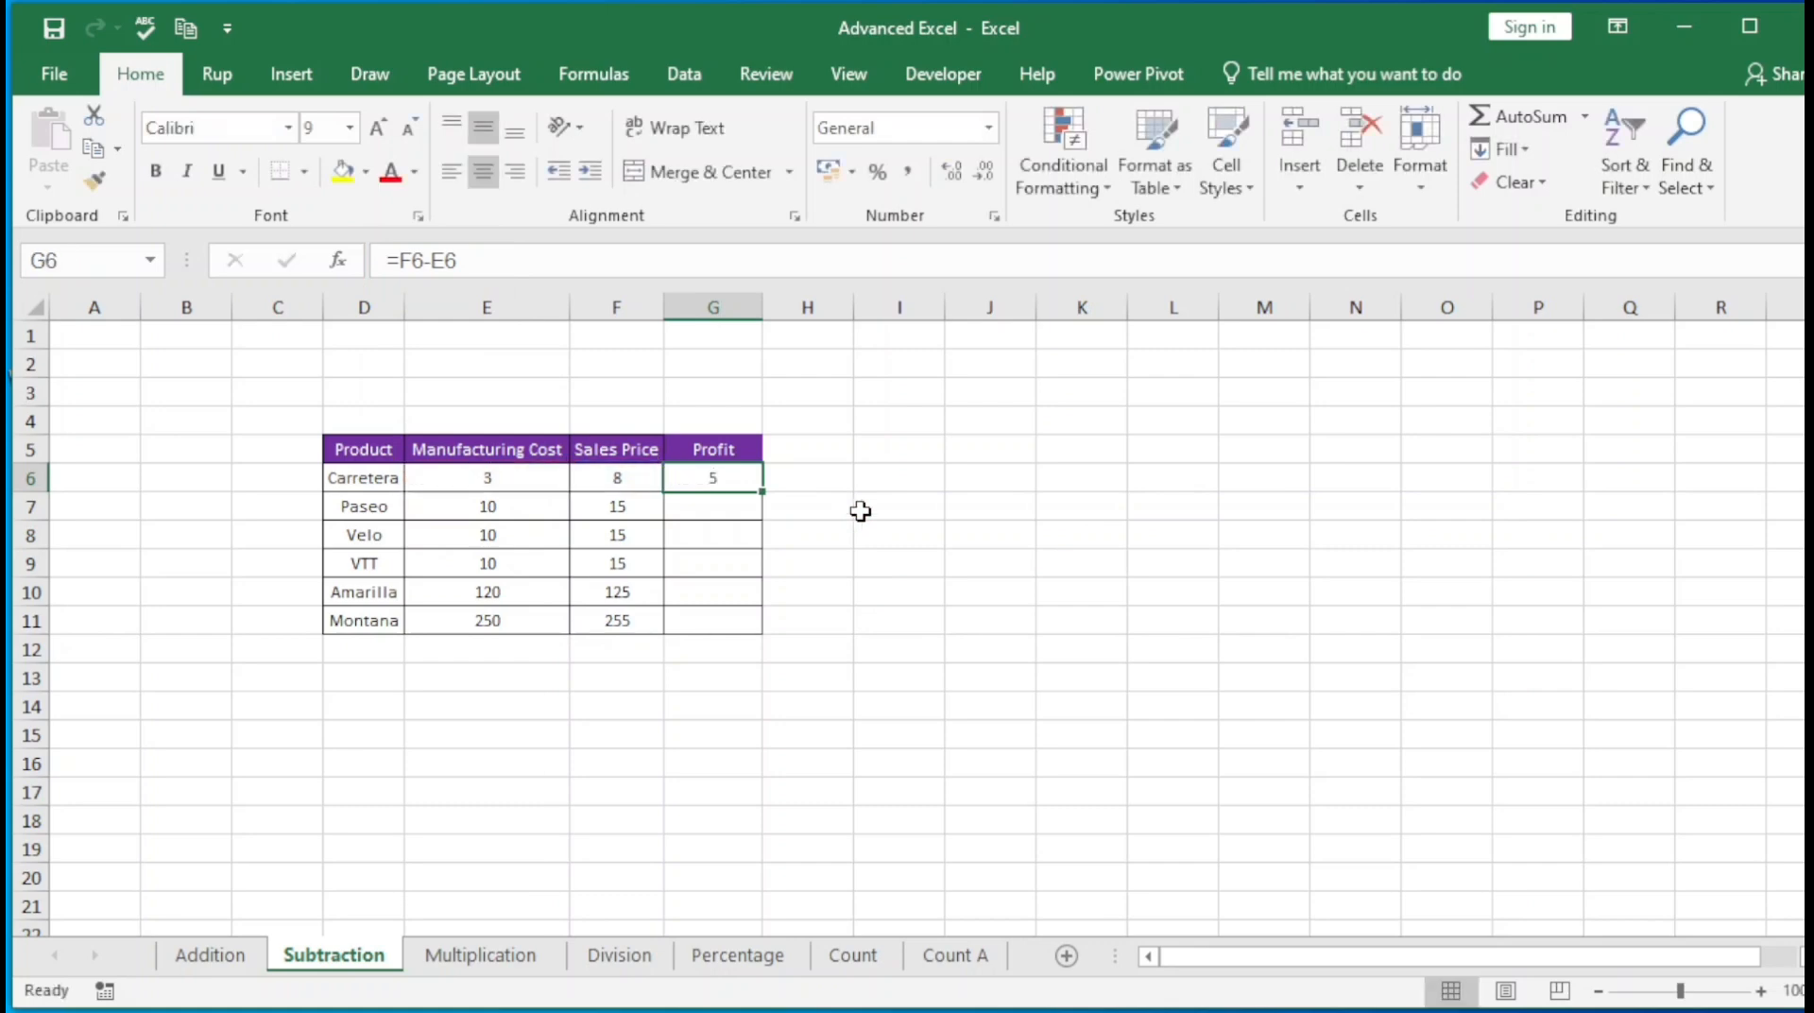
# Fill the profit formula from G6 down through G11 for the remaining products
pyautogui.press('Down')
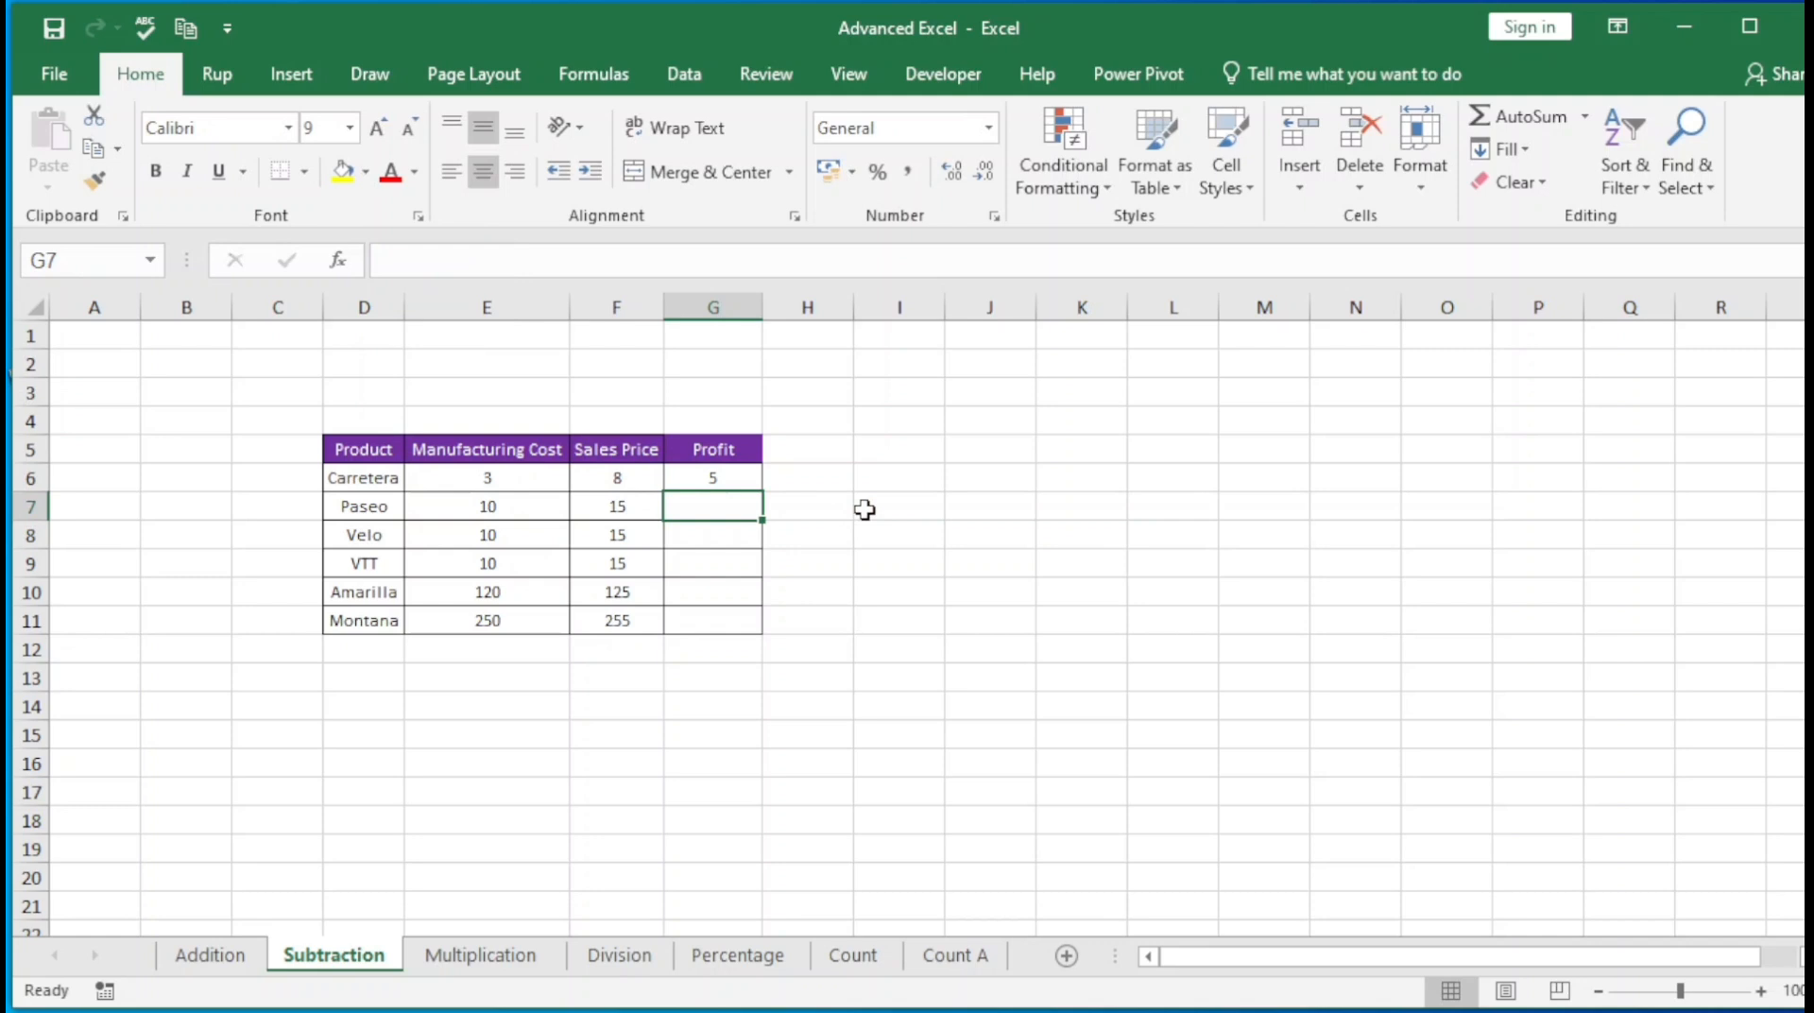
pyautogui.press('Up')
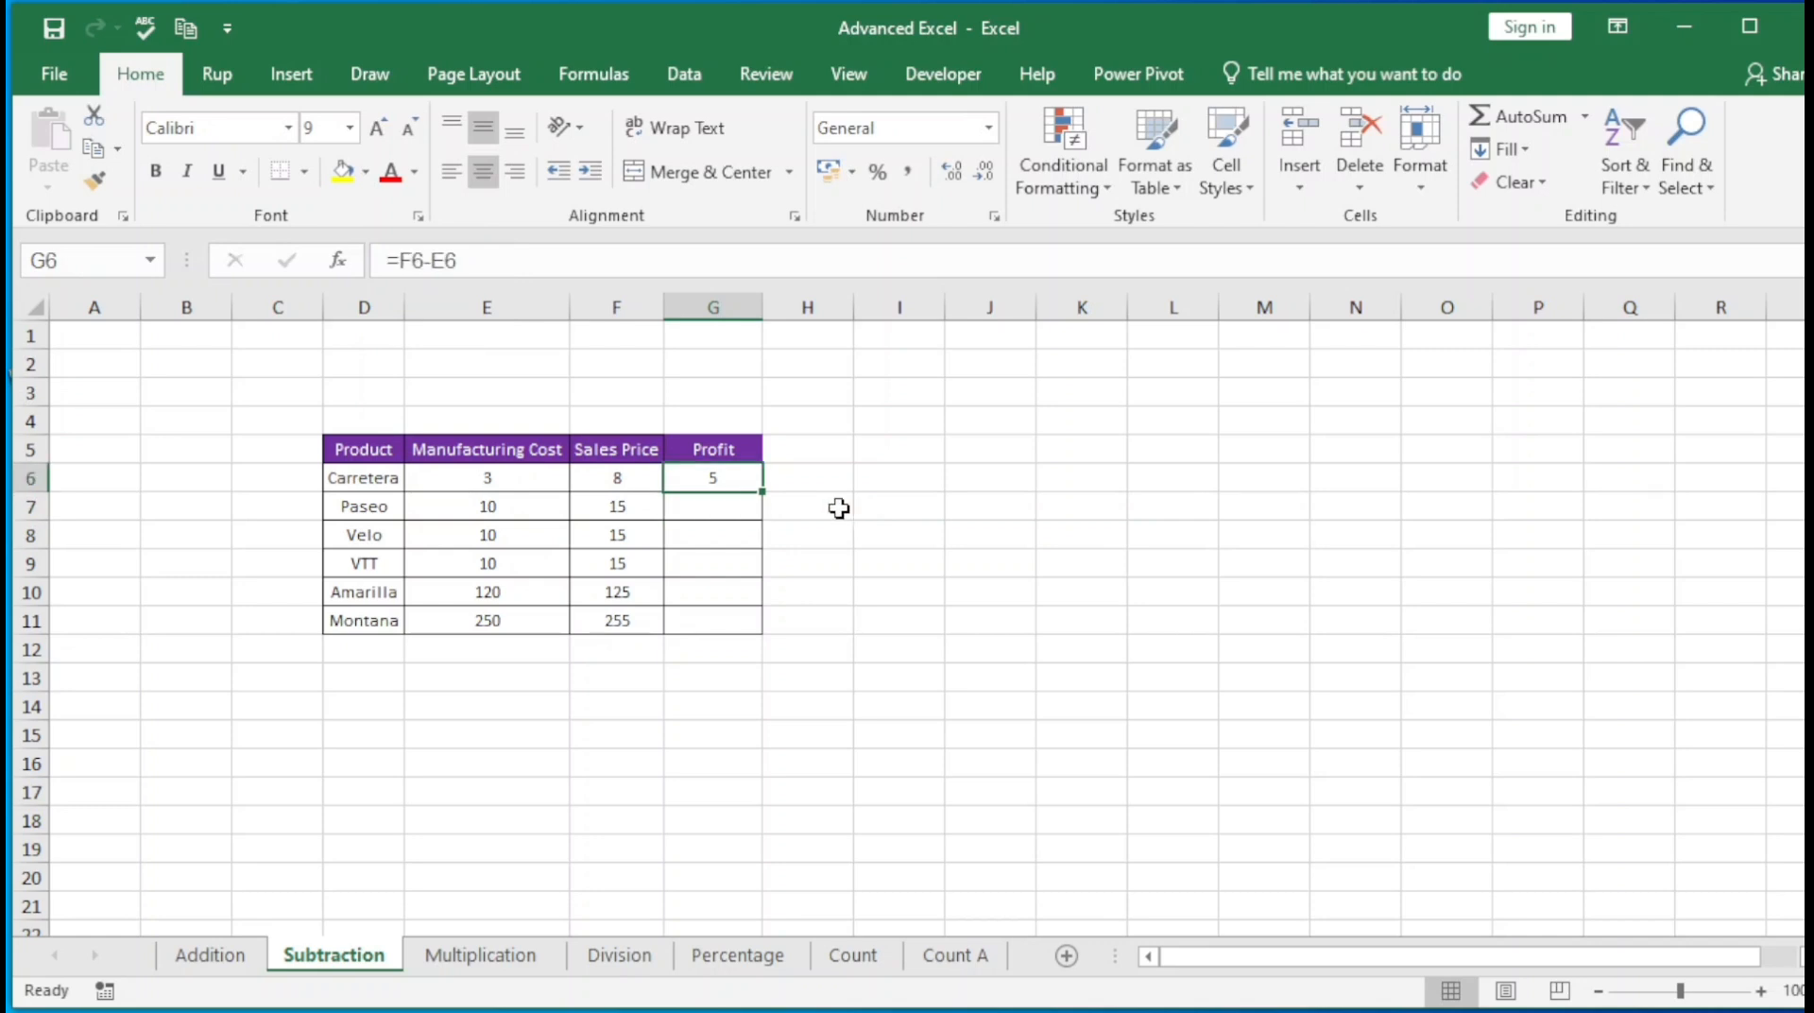
pyautogui.moveTo(759, 494); pyautogui.dragTo(764, 627)
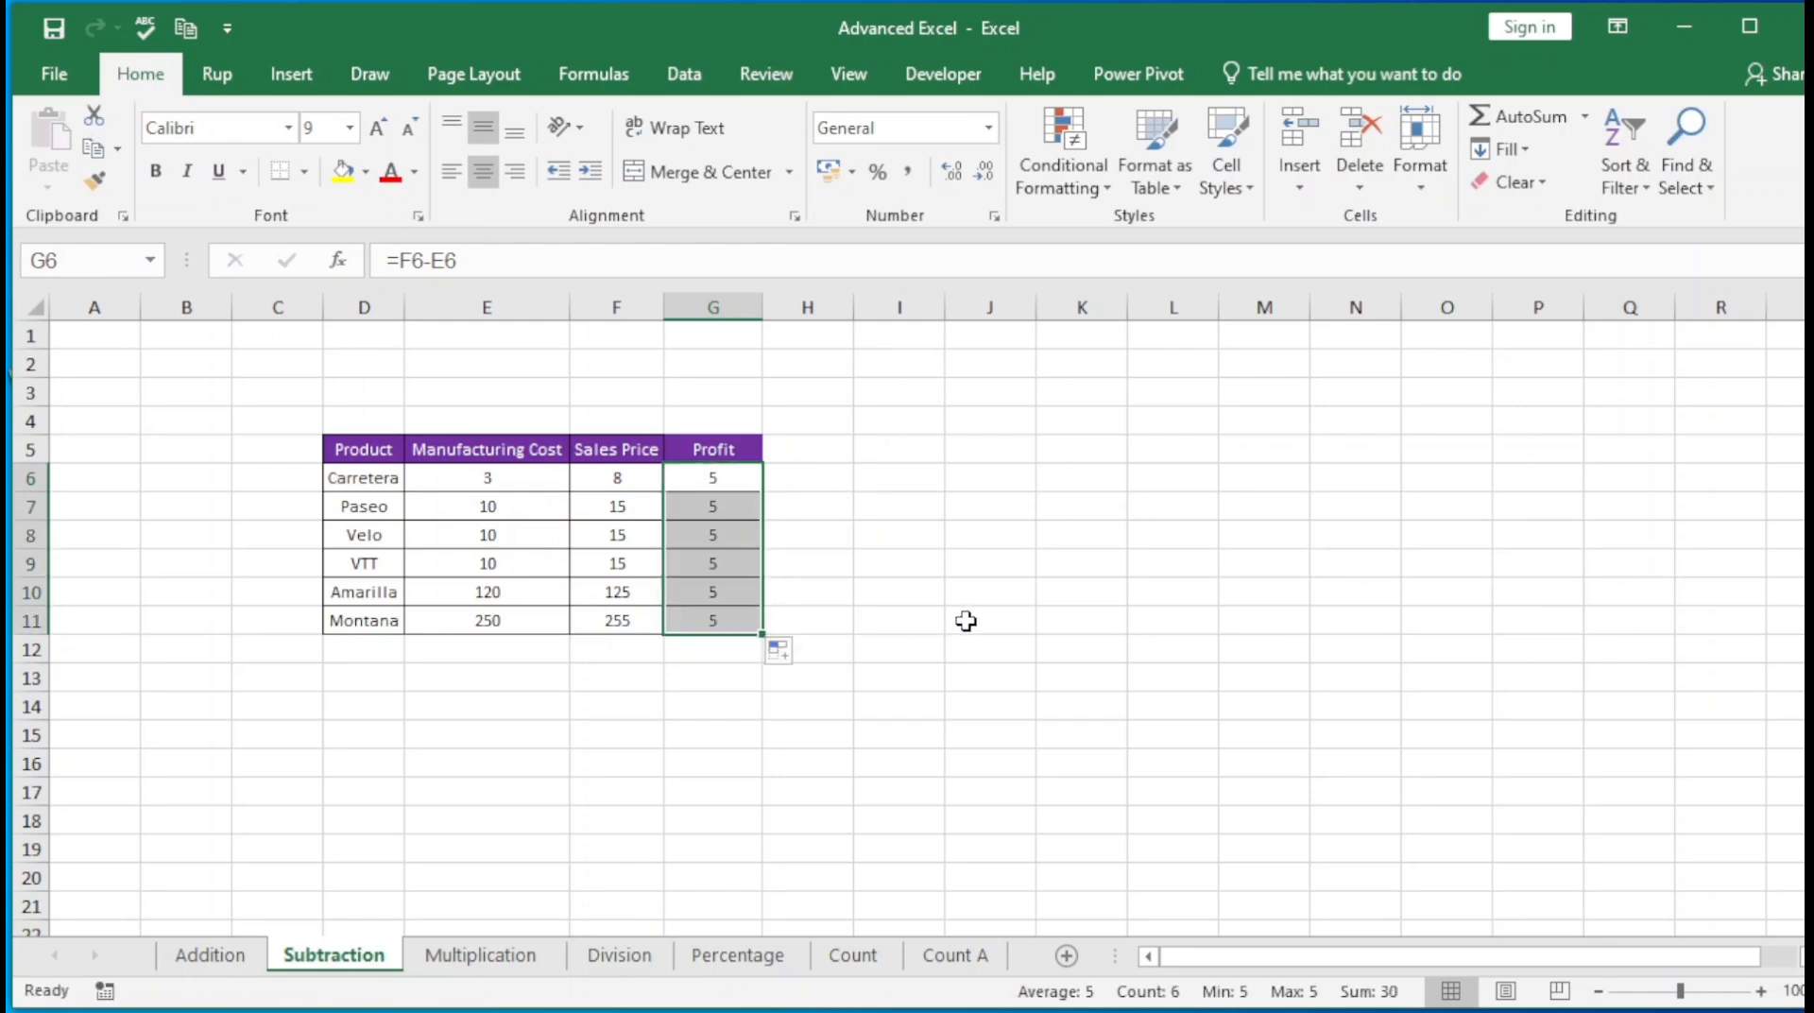
# Examine the cell references in the filled Profit formulas of the first three products
pyautogui.click(626, 590)
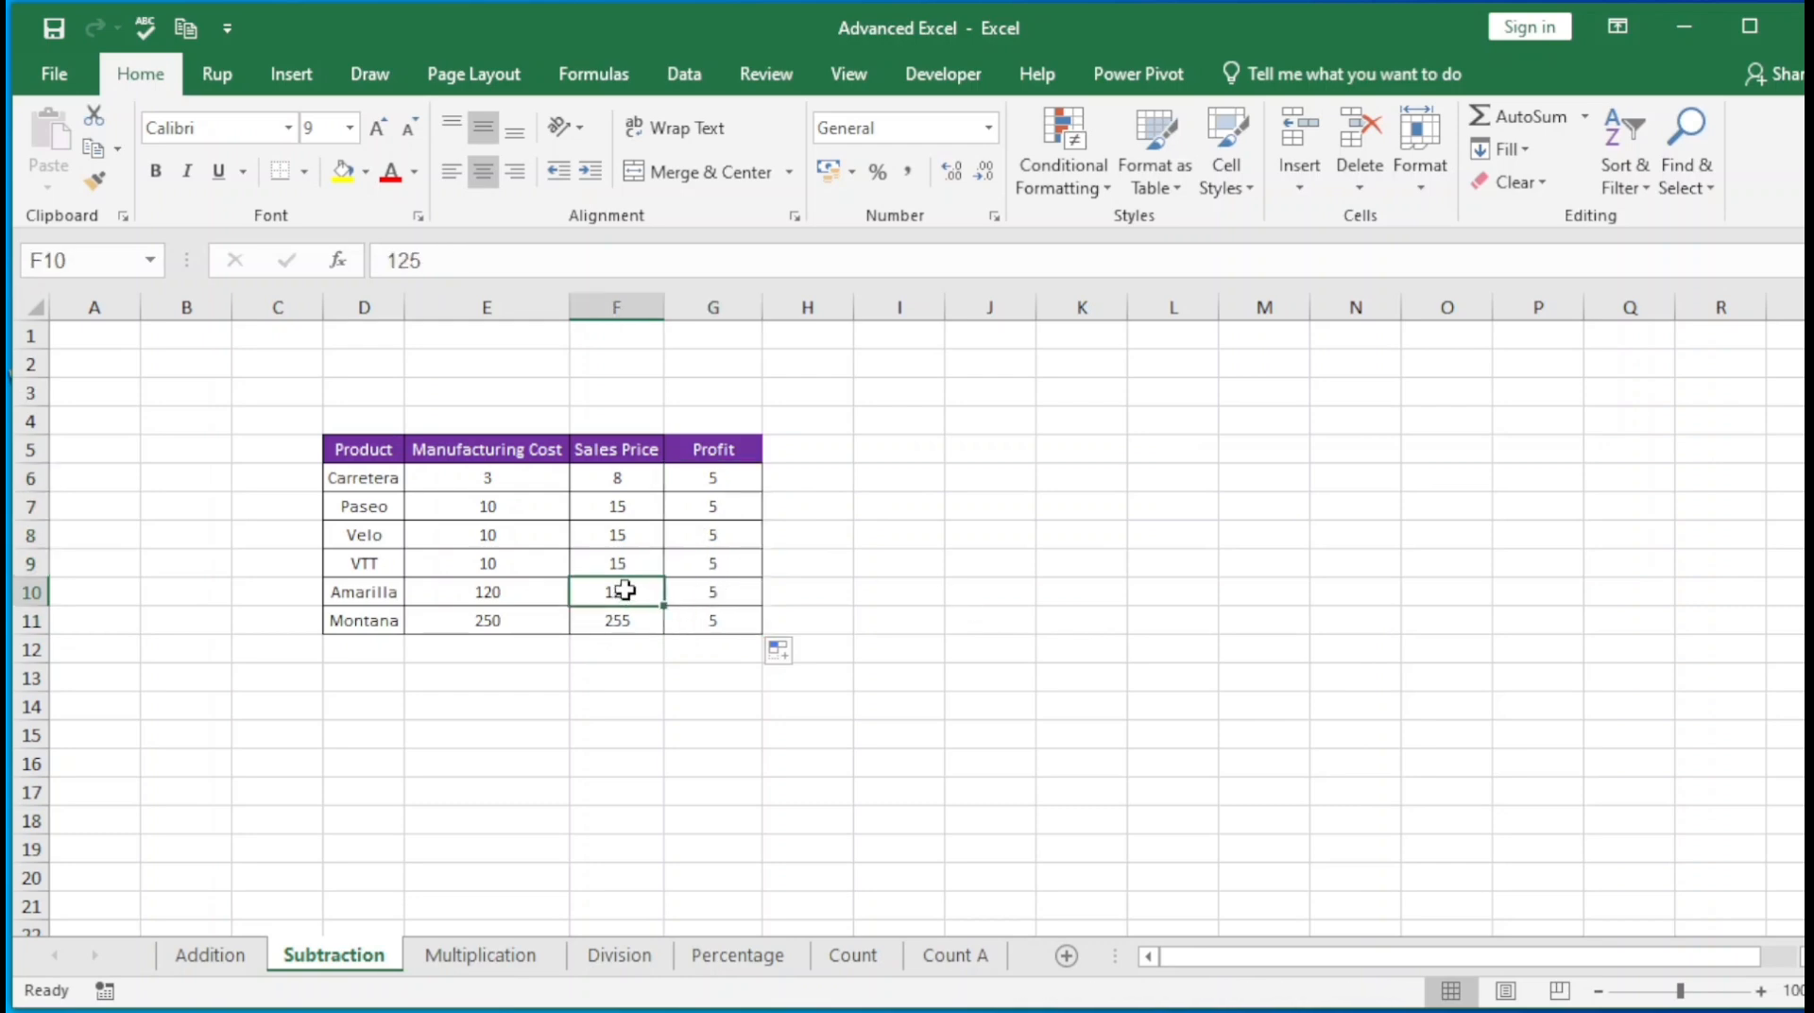
pyautogui.click(619, 508)
pyautogui.click(720, 473)
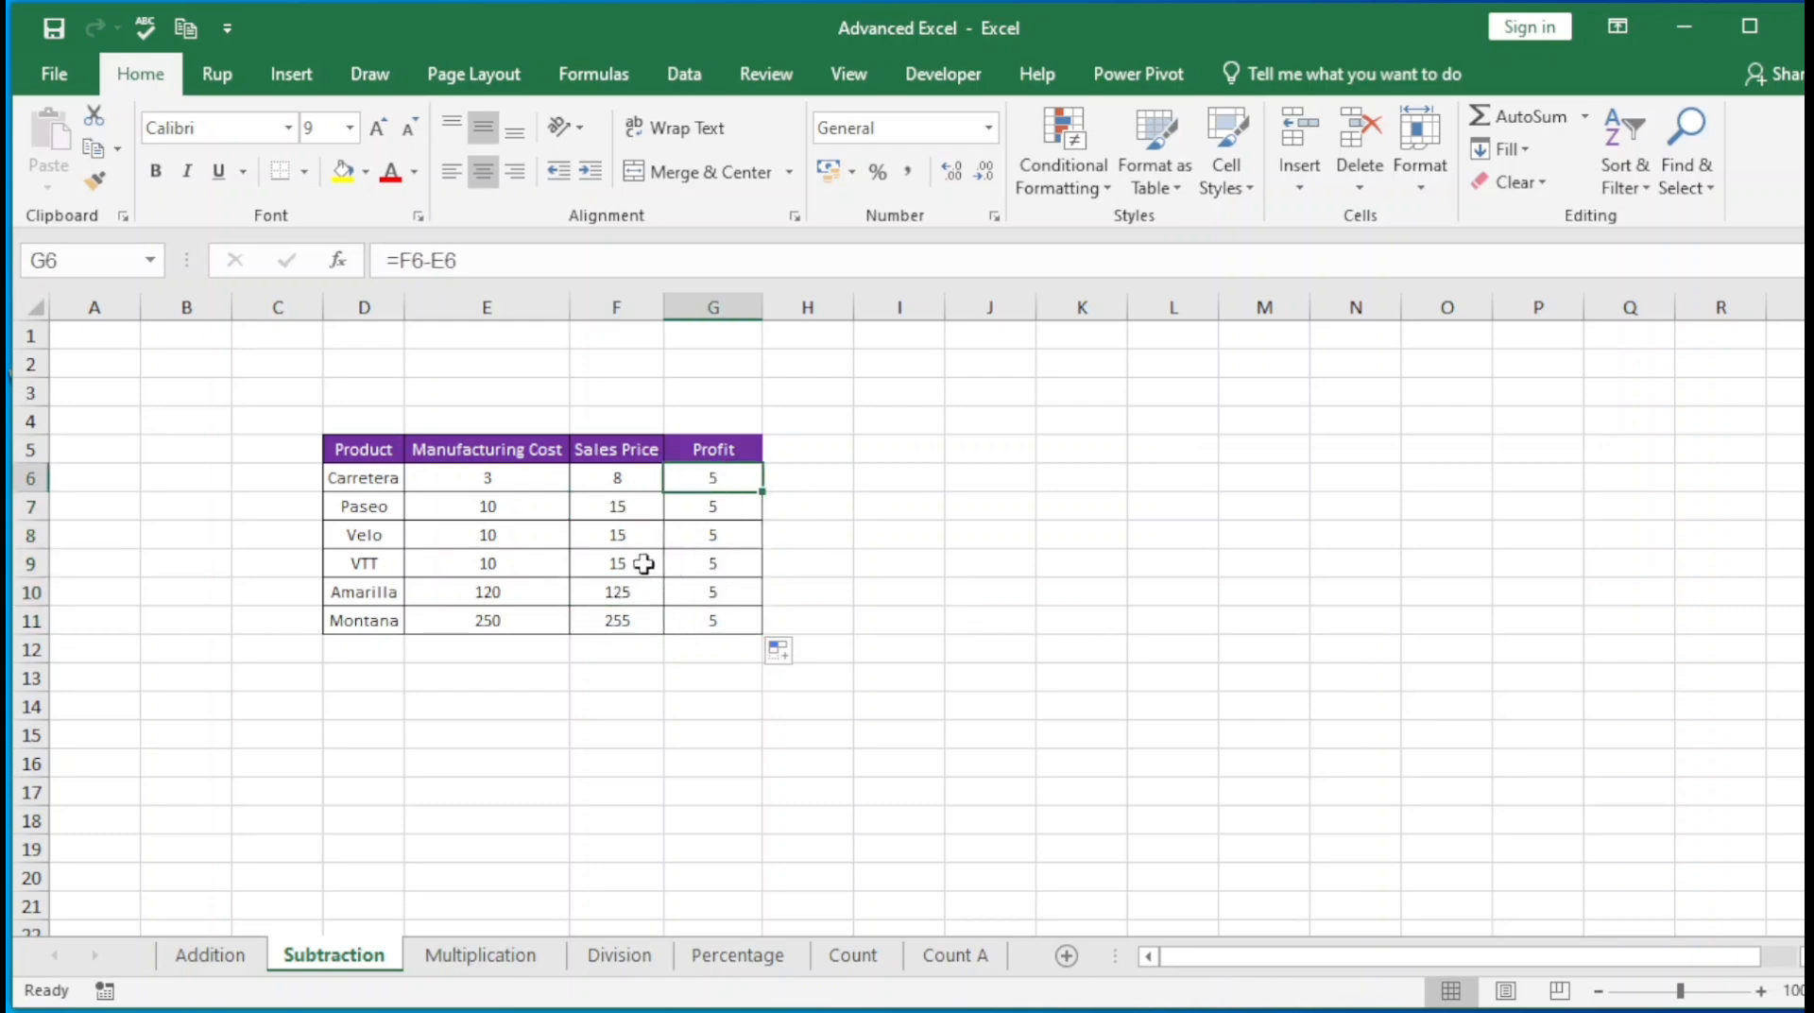
pyautogui.press('F2')
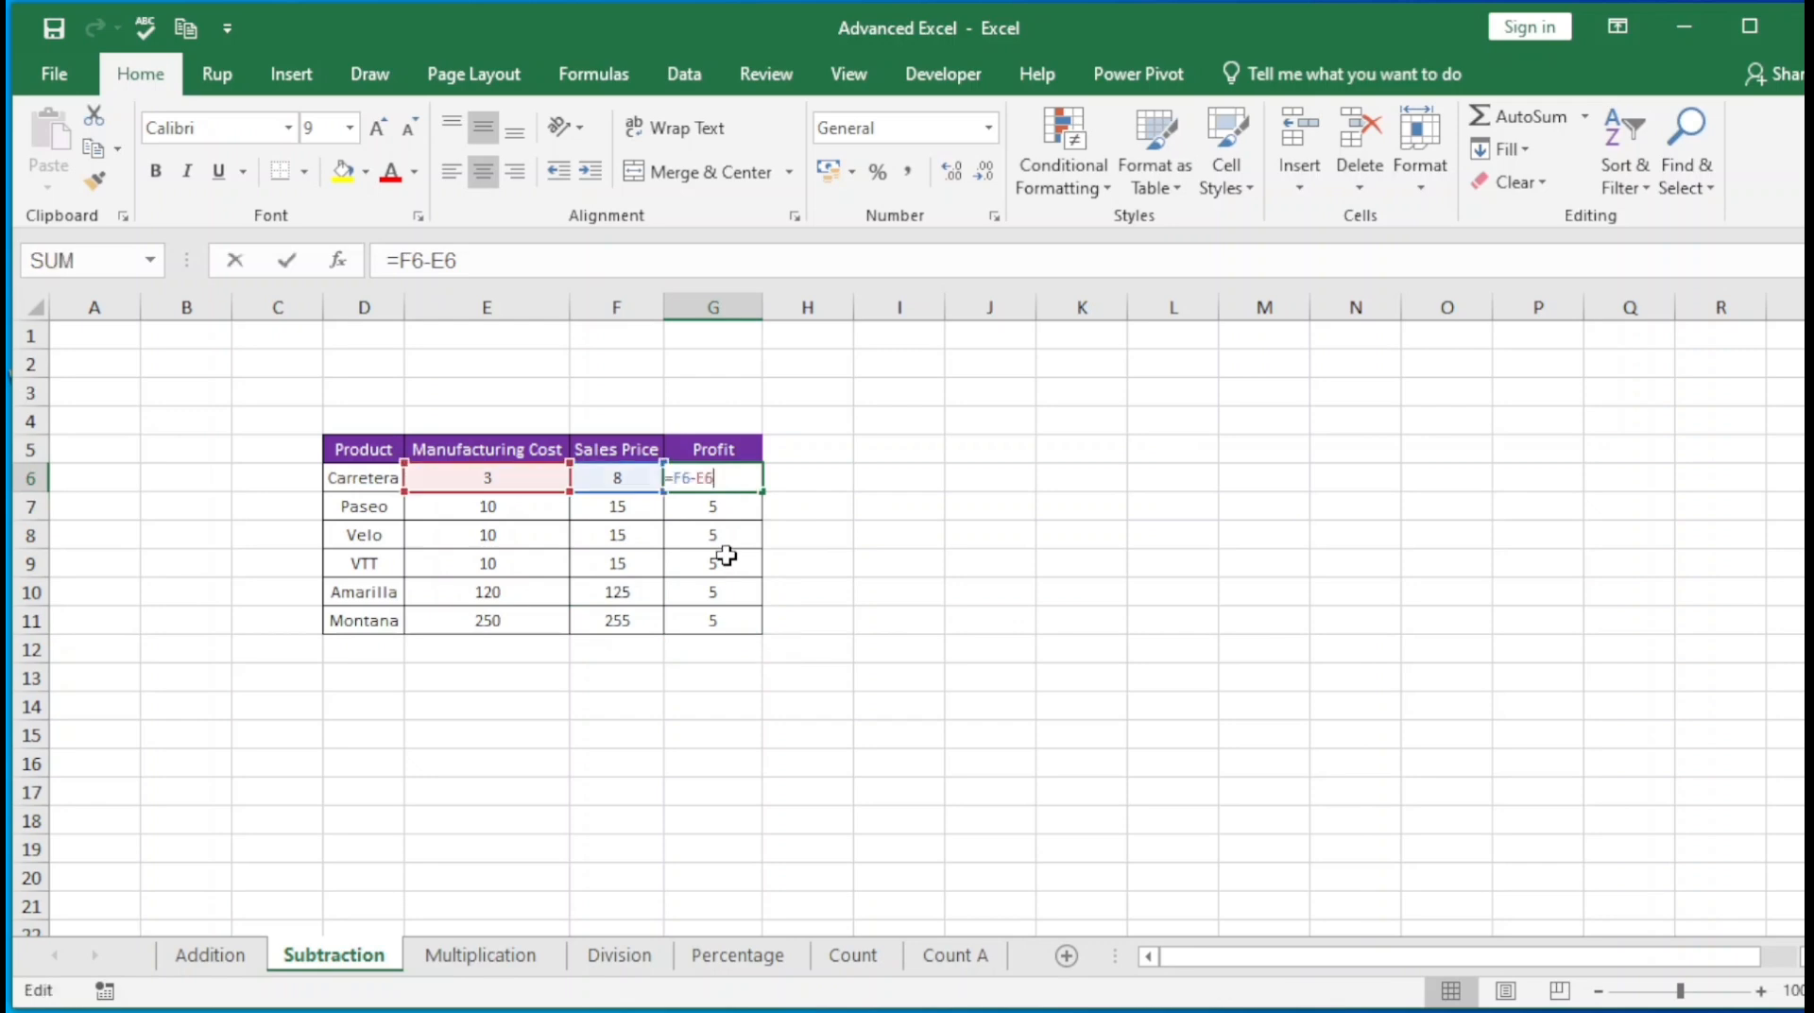
pyautogui.press('Return')
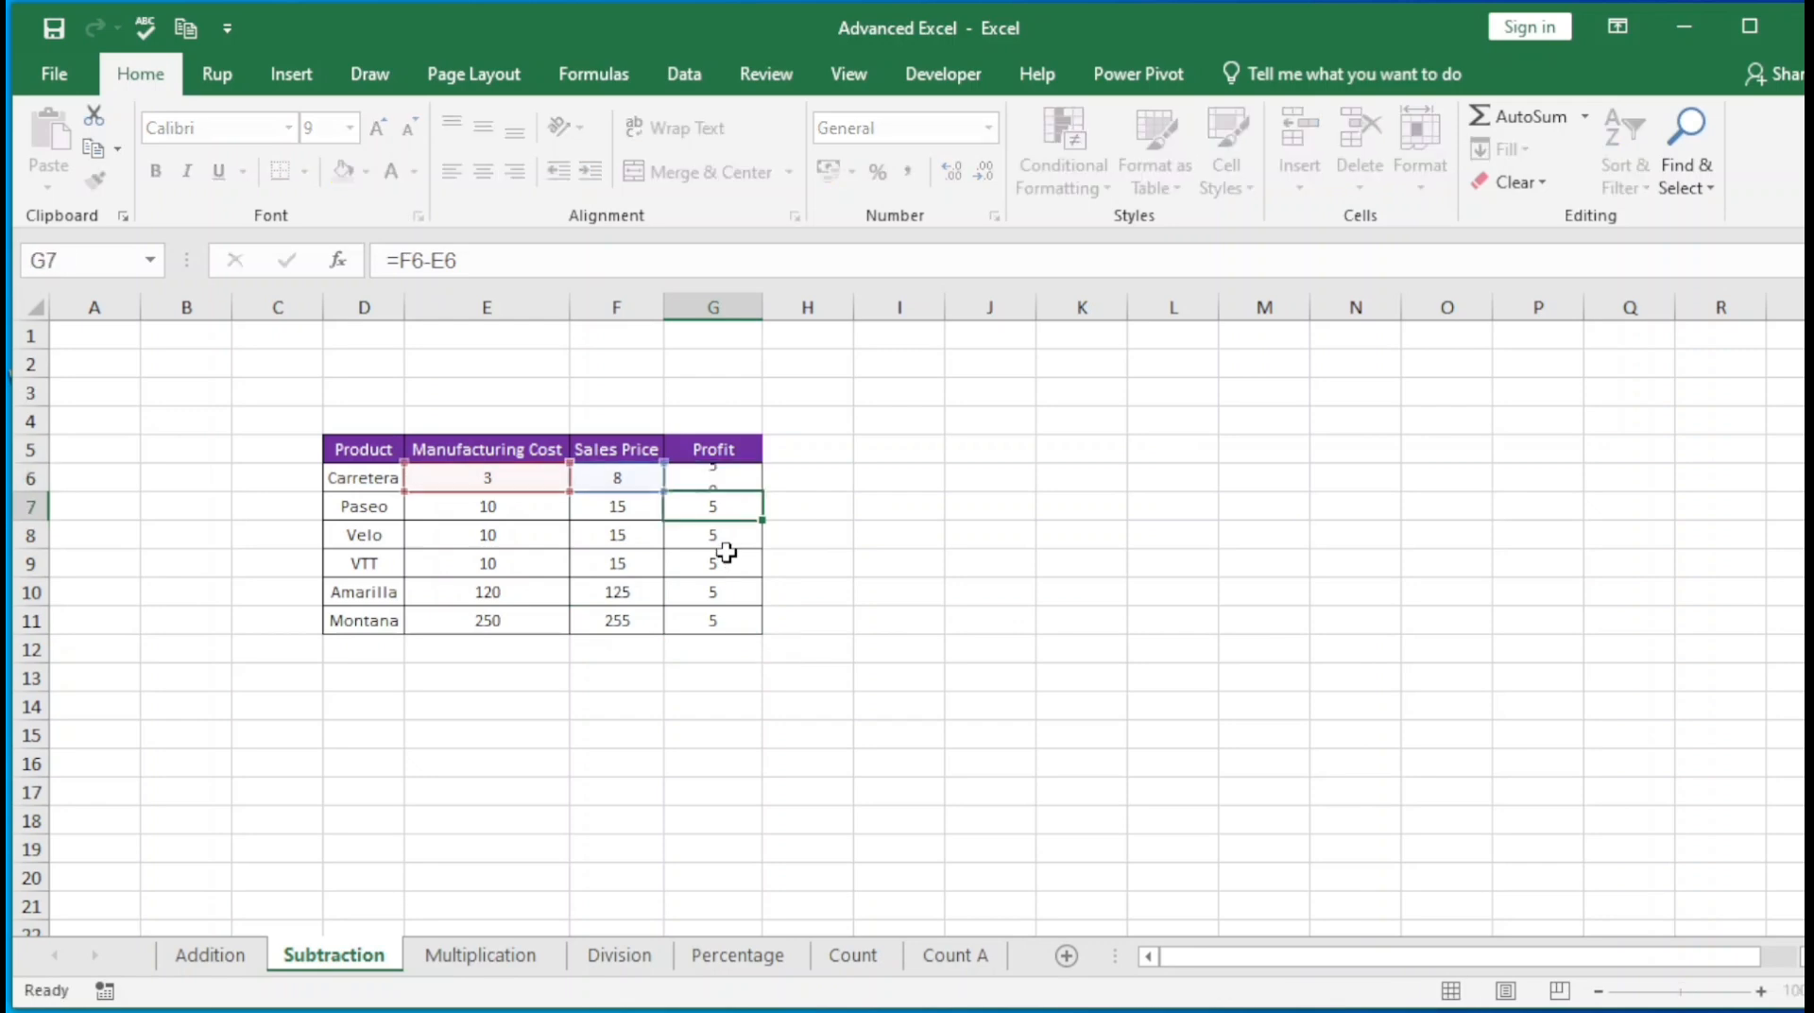
pyautogui.press('F2')
pyautogui.press('Return')
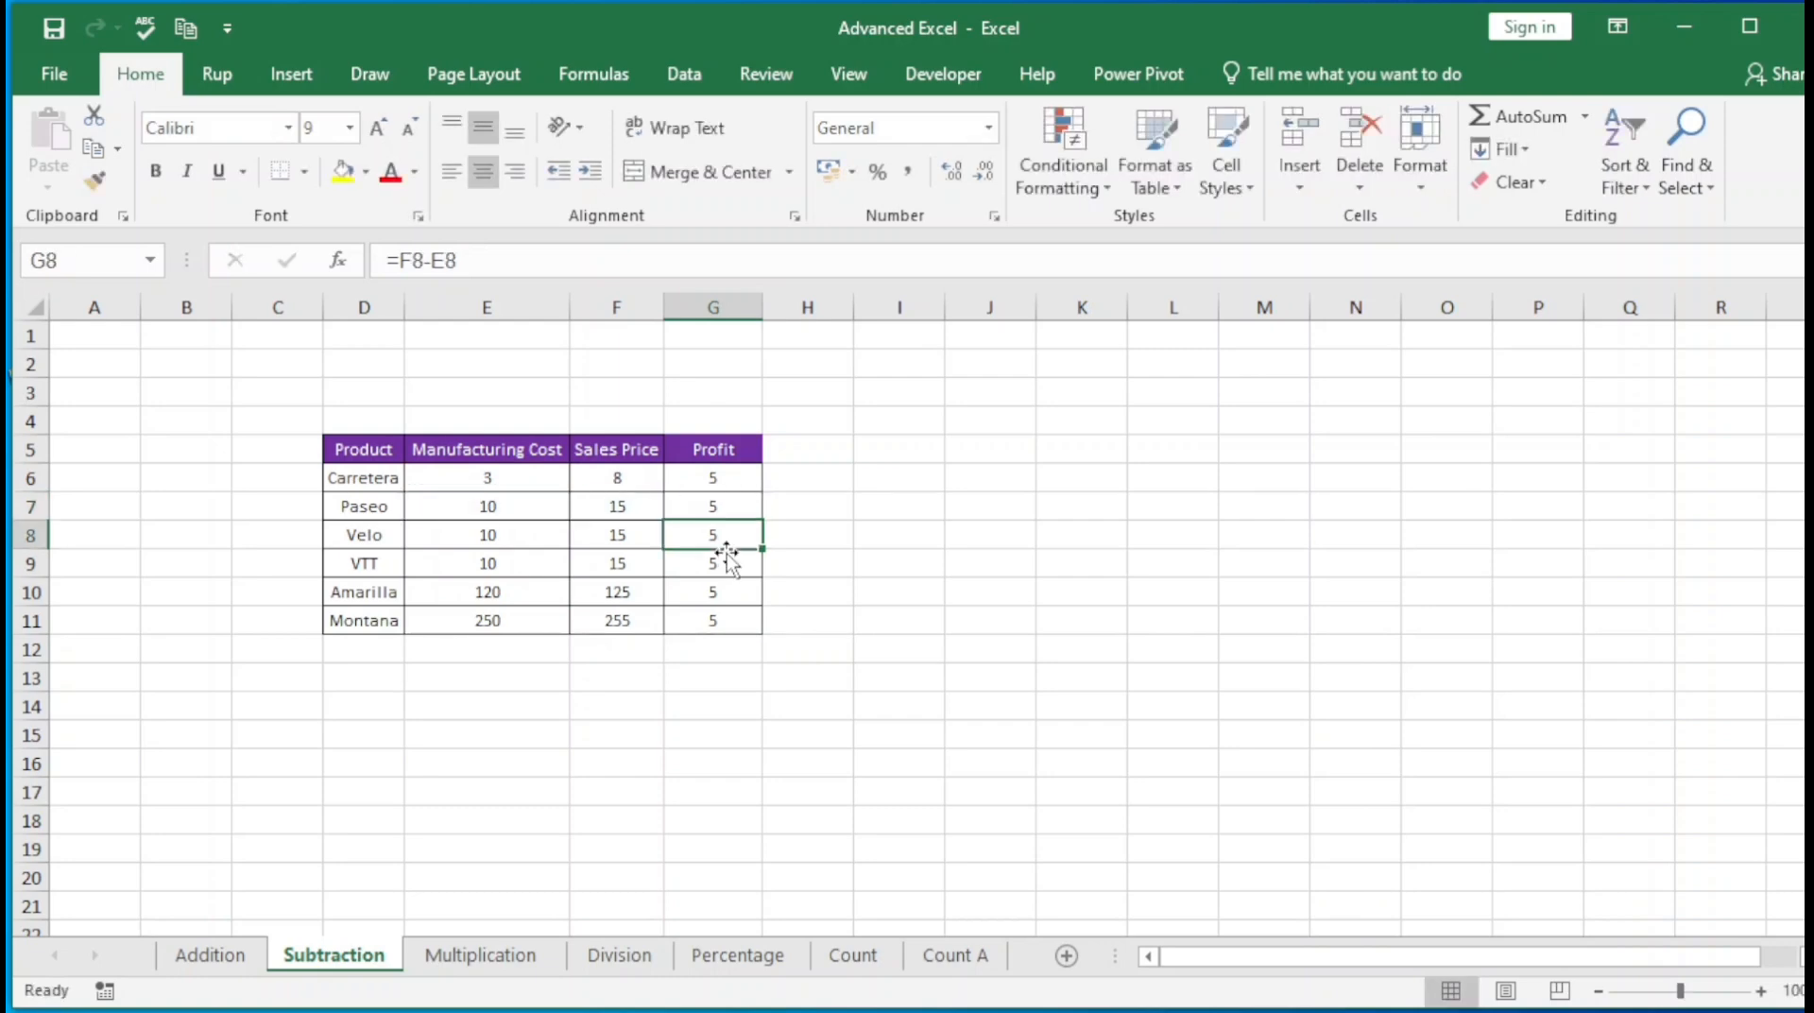
pyautogui.press('F2')
pyautogui.press('Return')
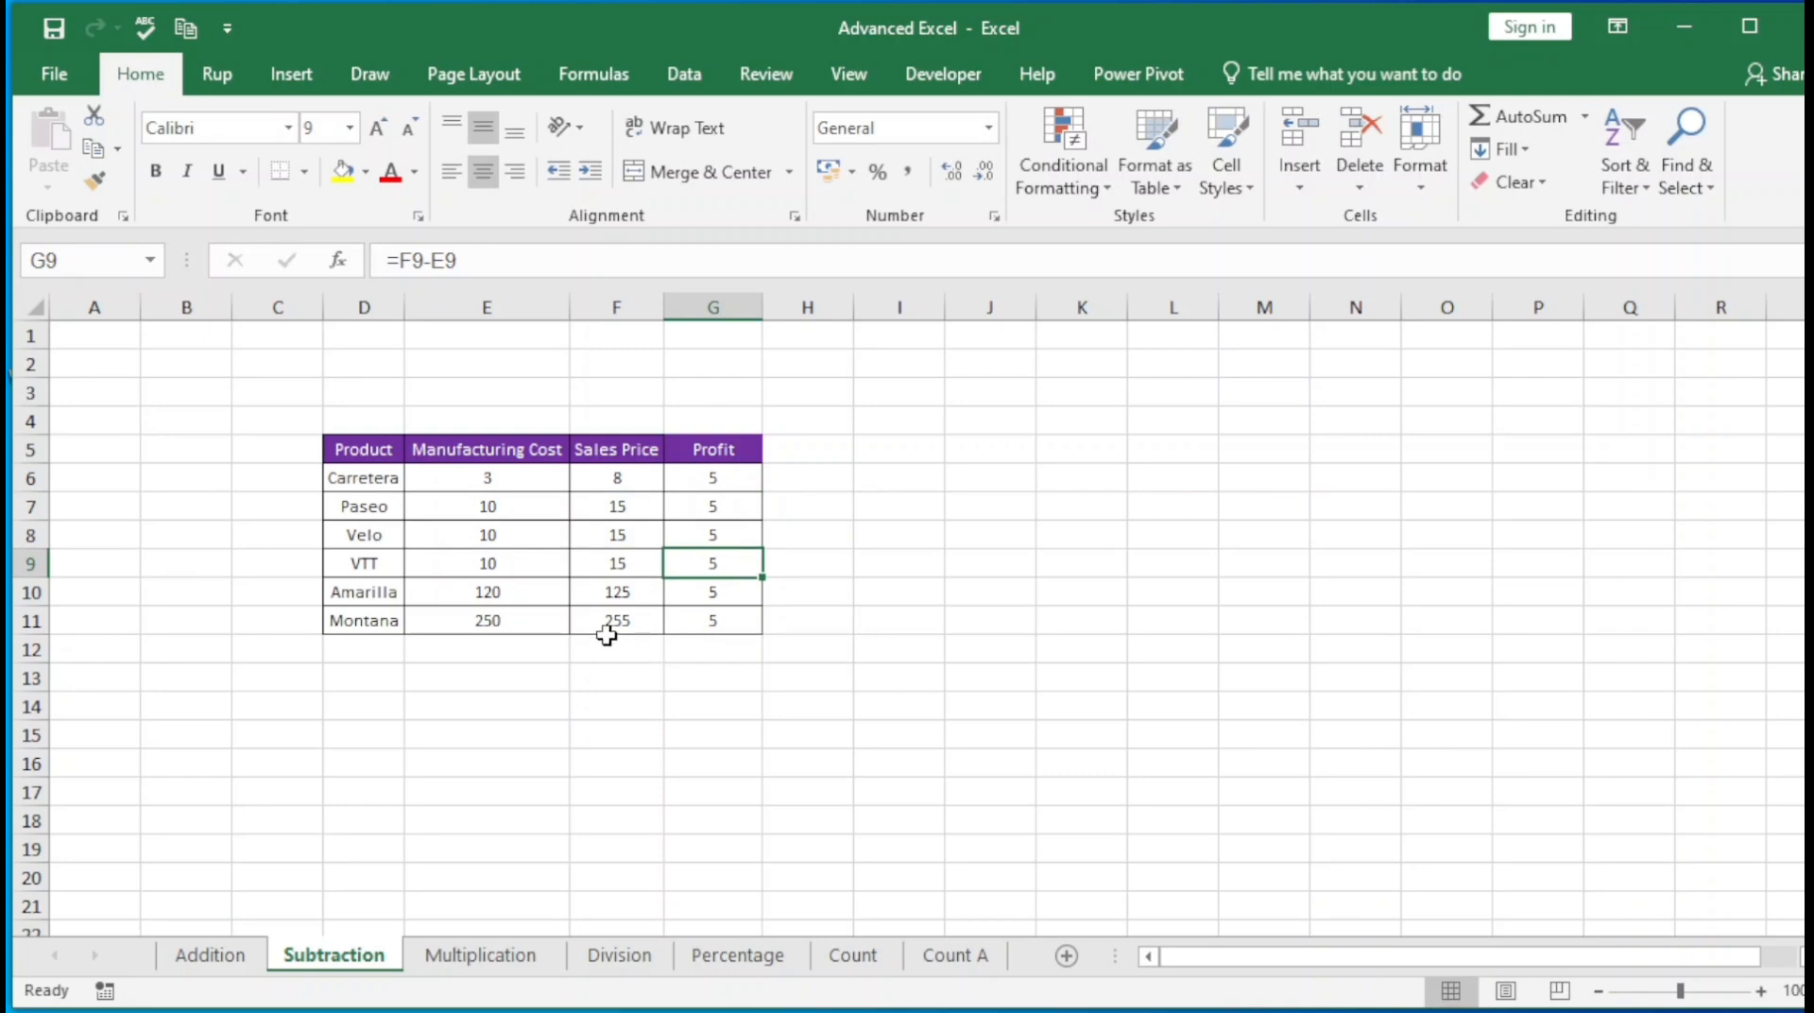
# Set Amarilla's sales price in F10 to 140
pyautogui.click(508, 619)
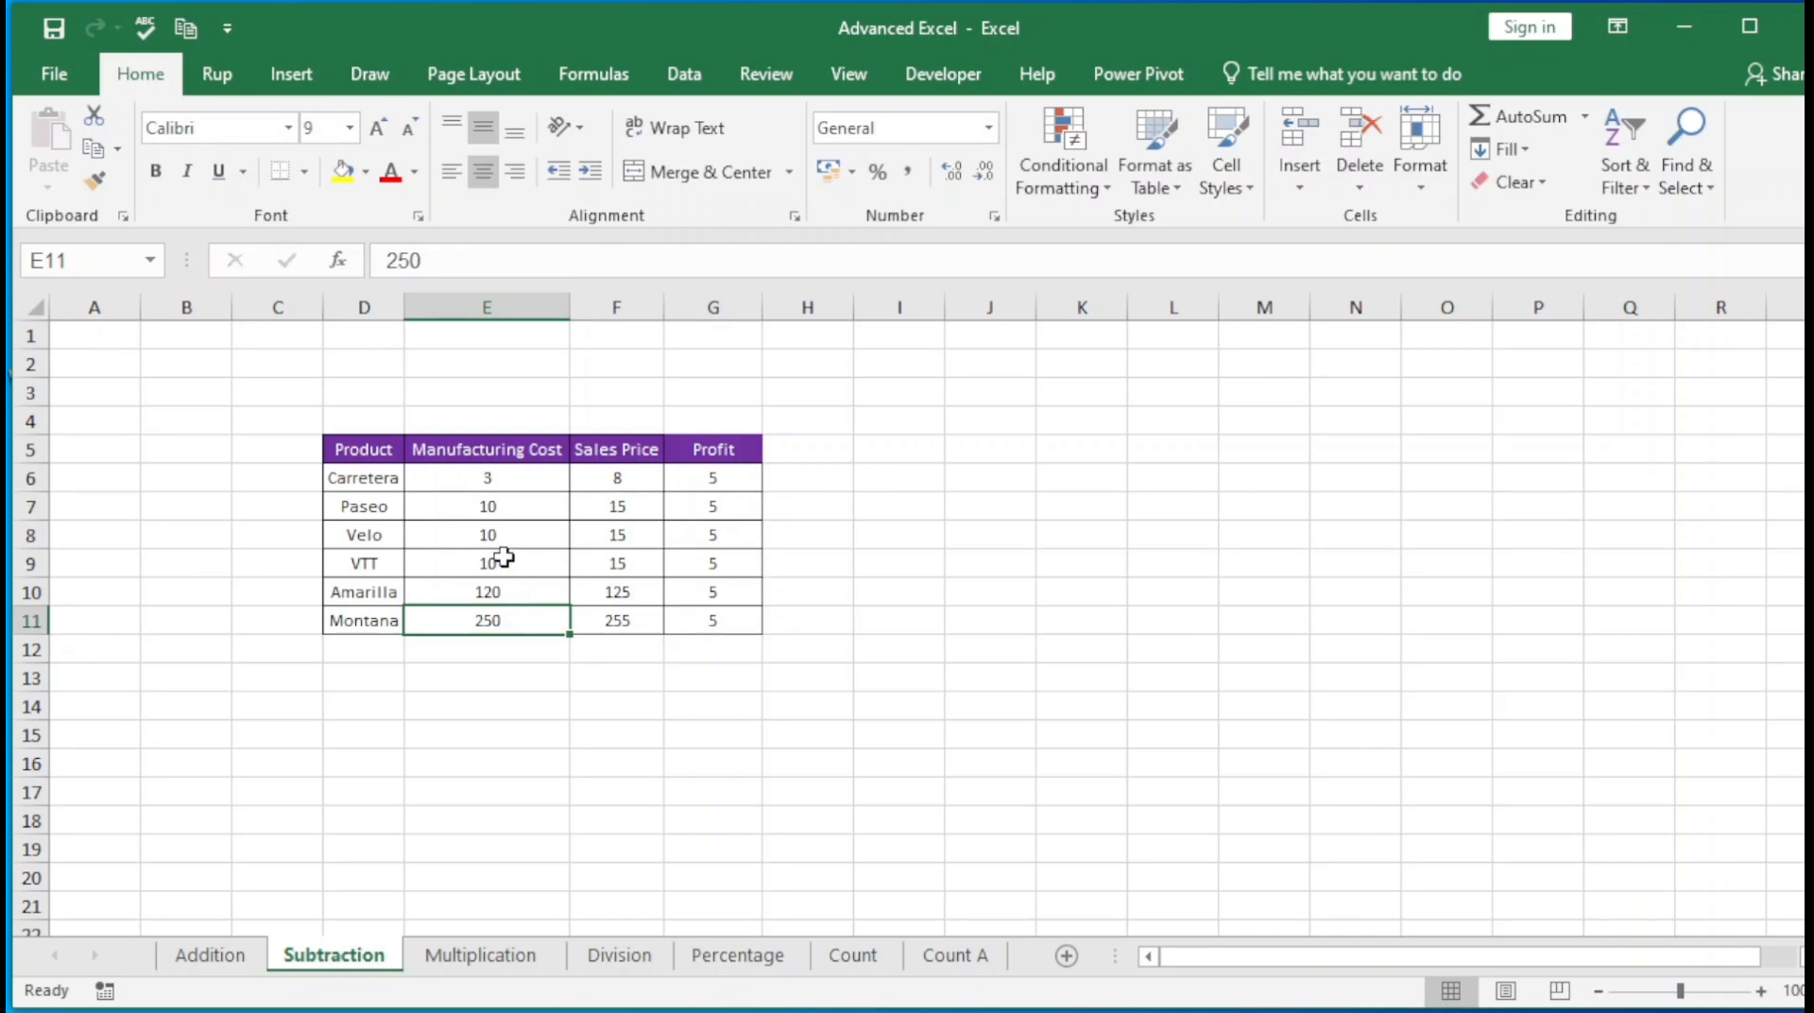
pyautogui.click(506, 591)
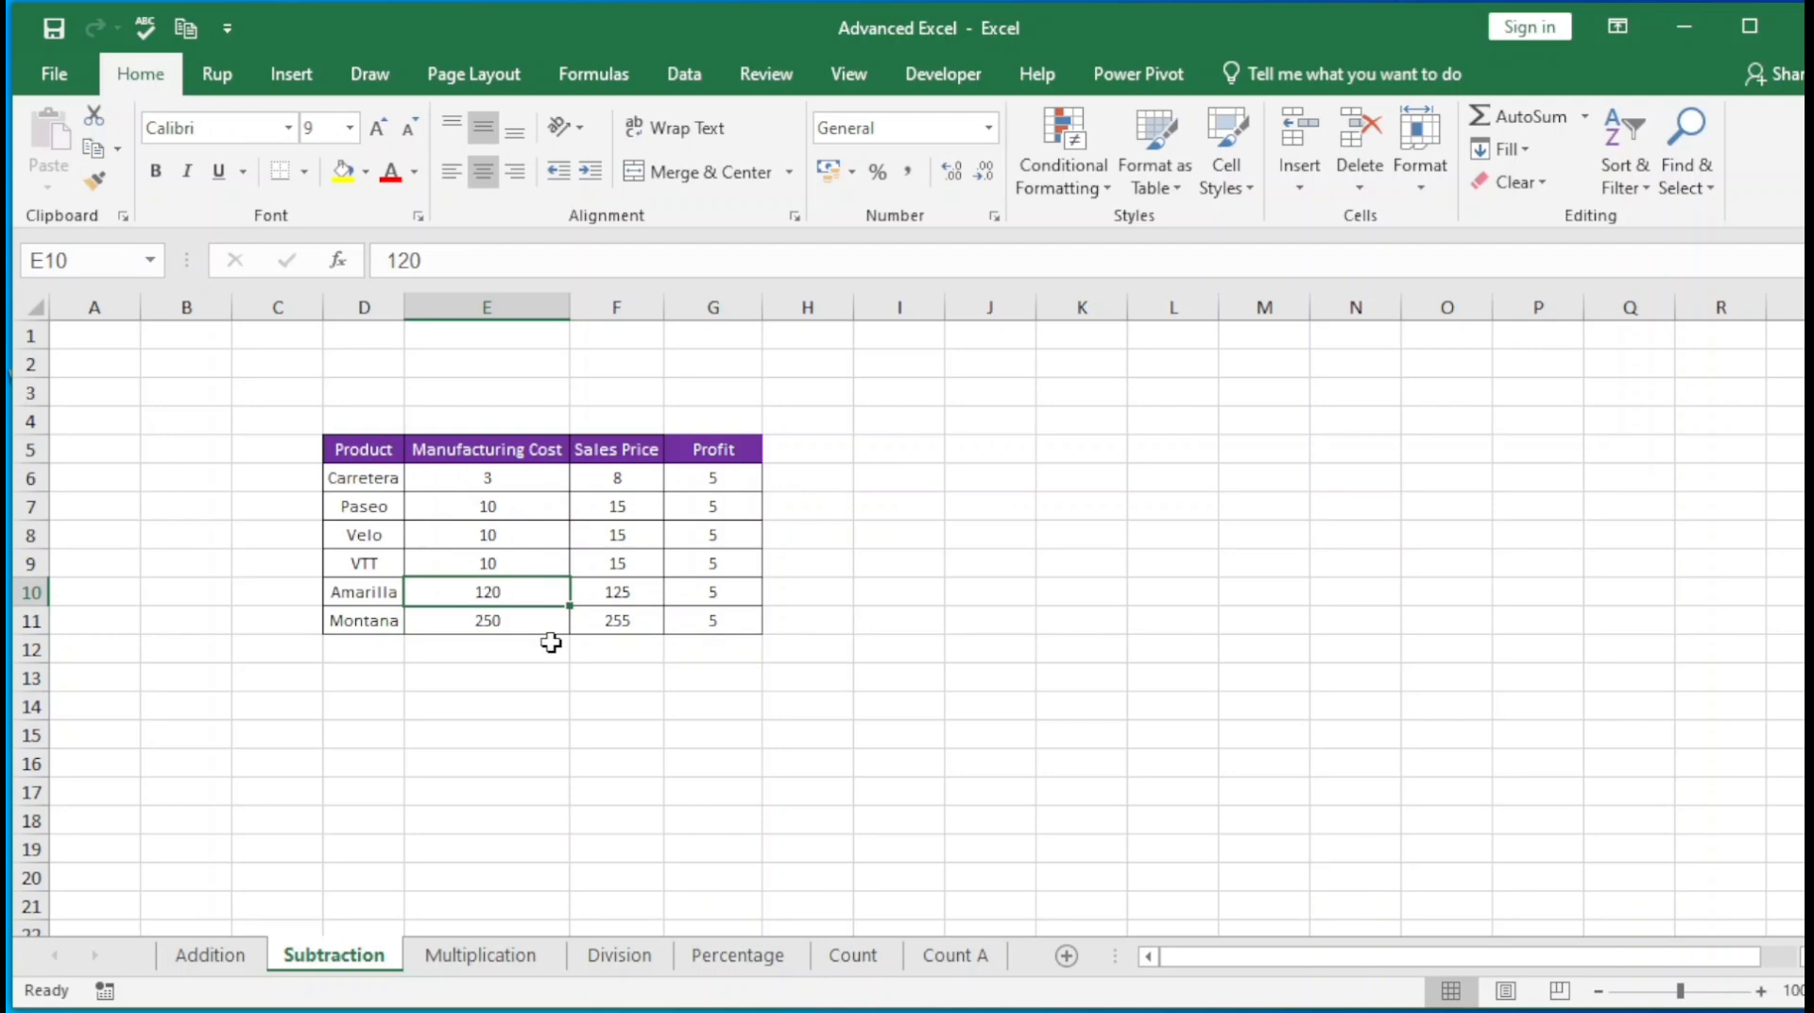
pyautogui.press('Right')
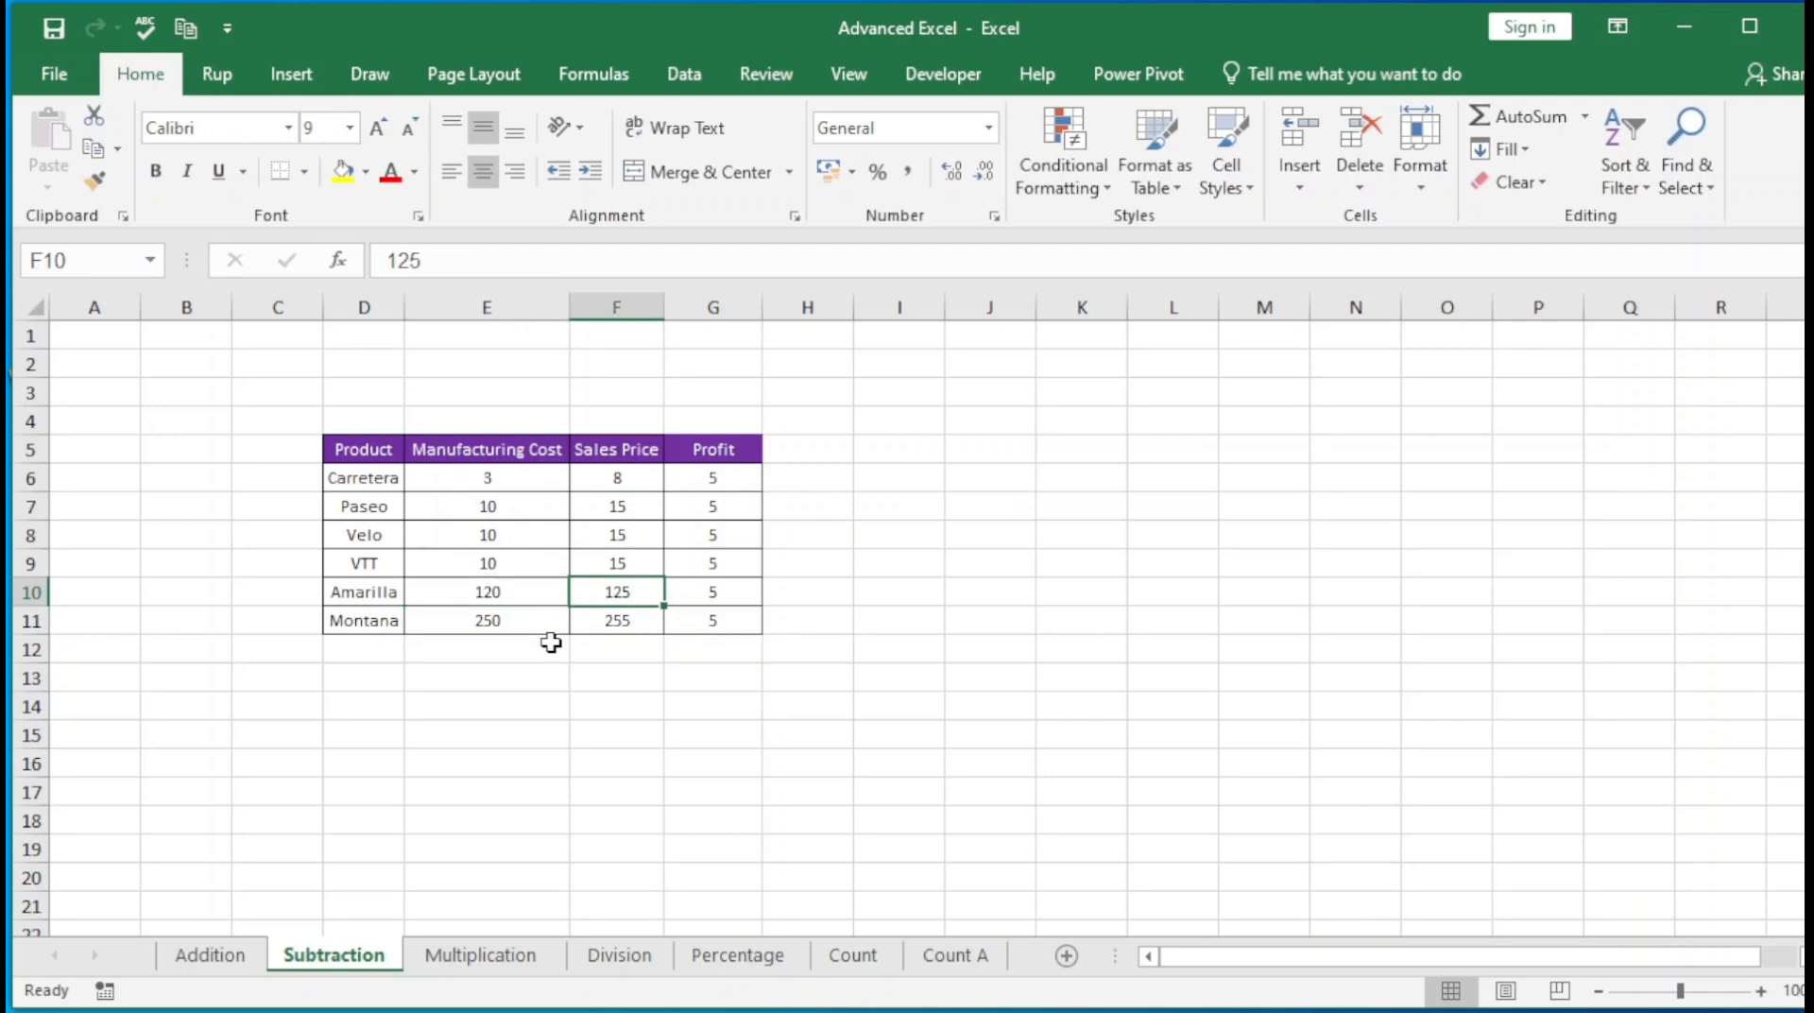
pyautogui.write('140')
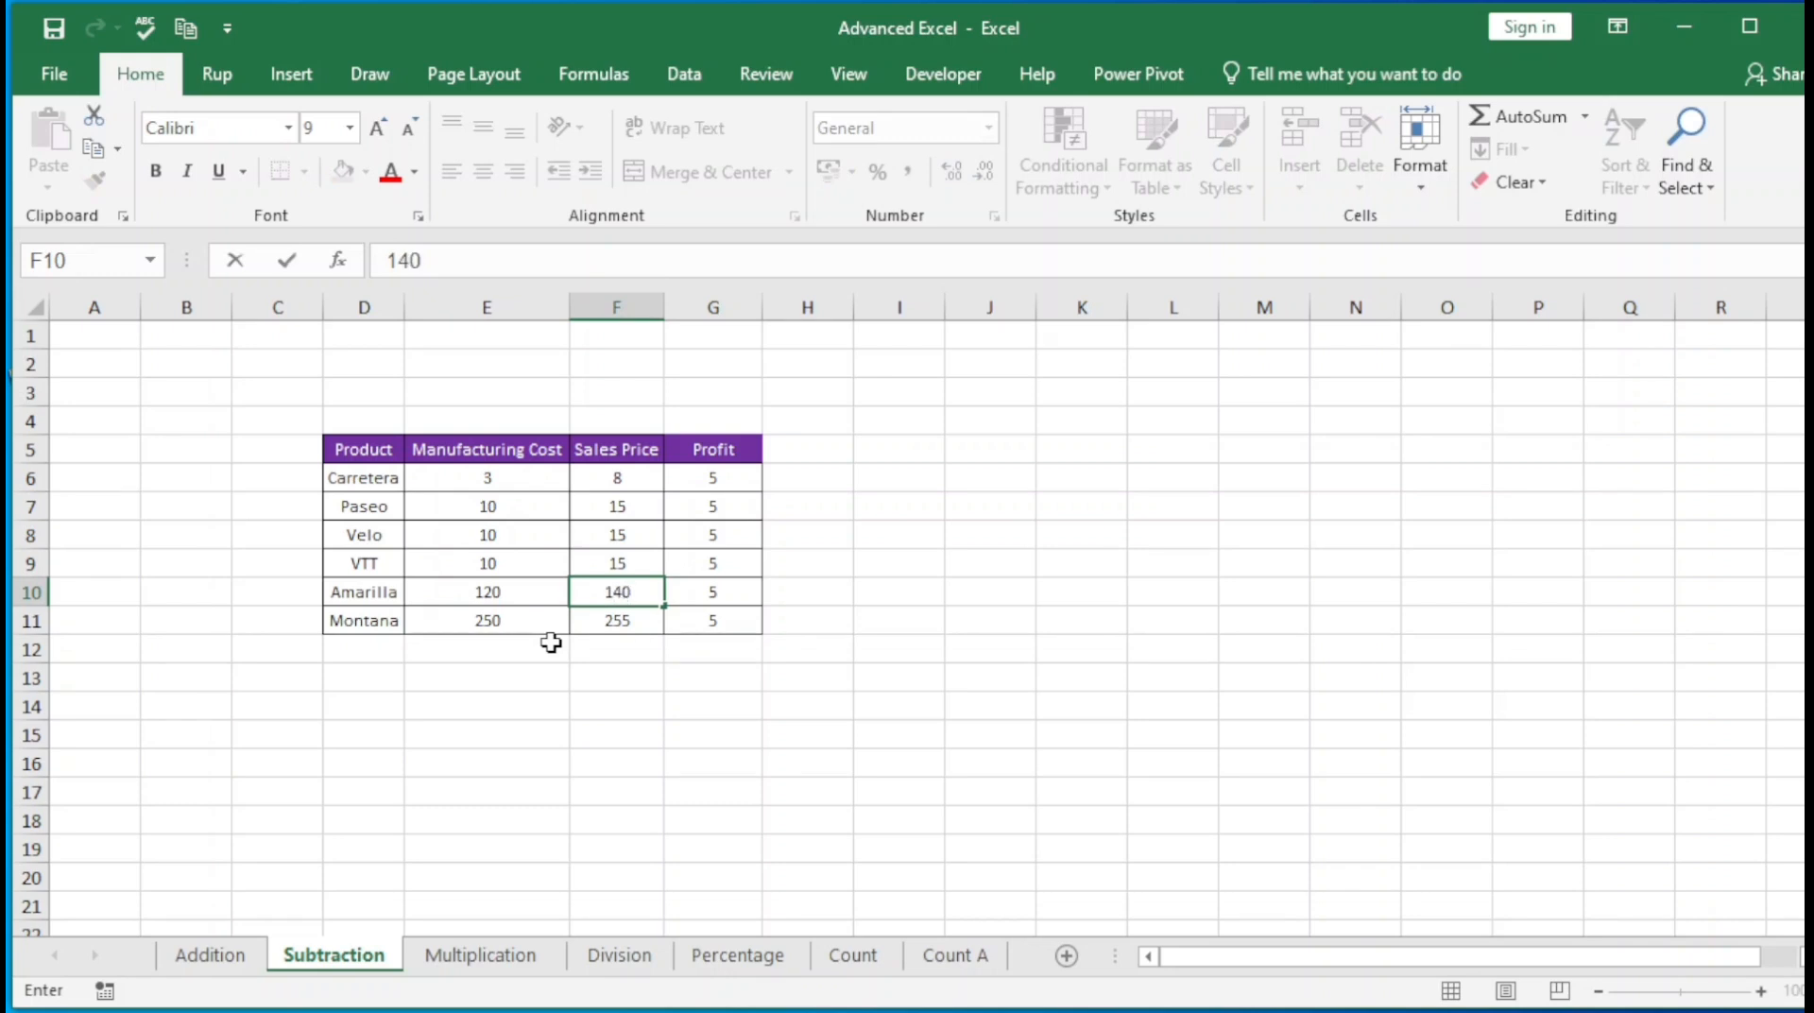
pyautogui.press('Return')
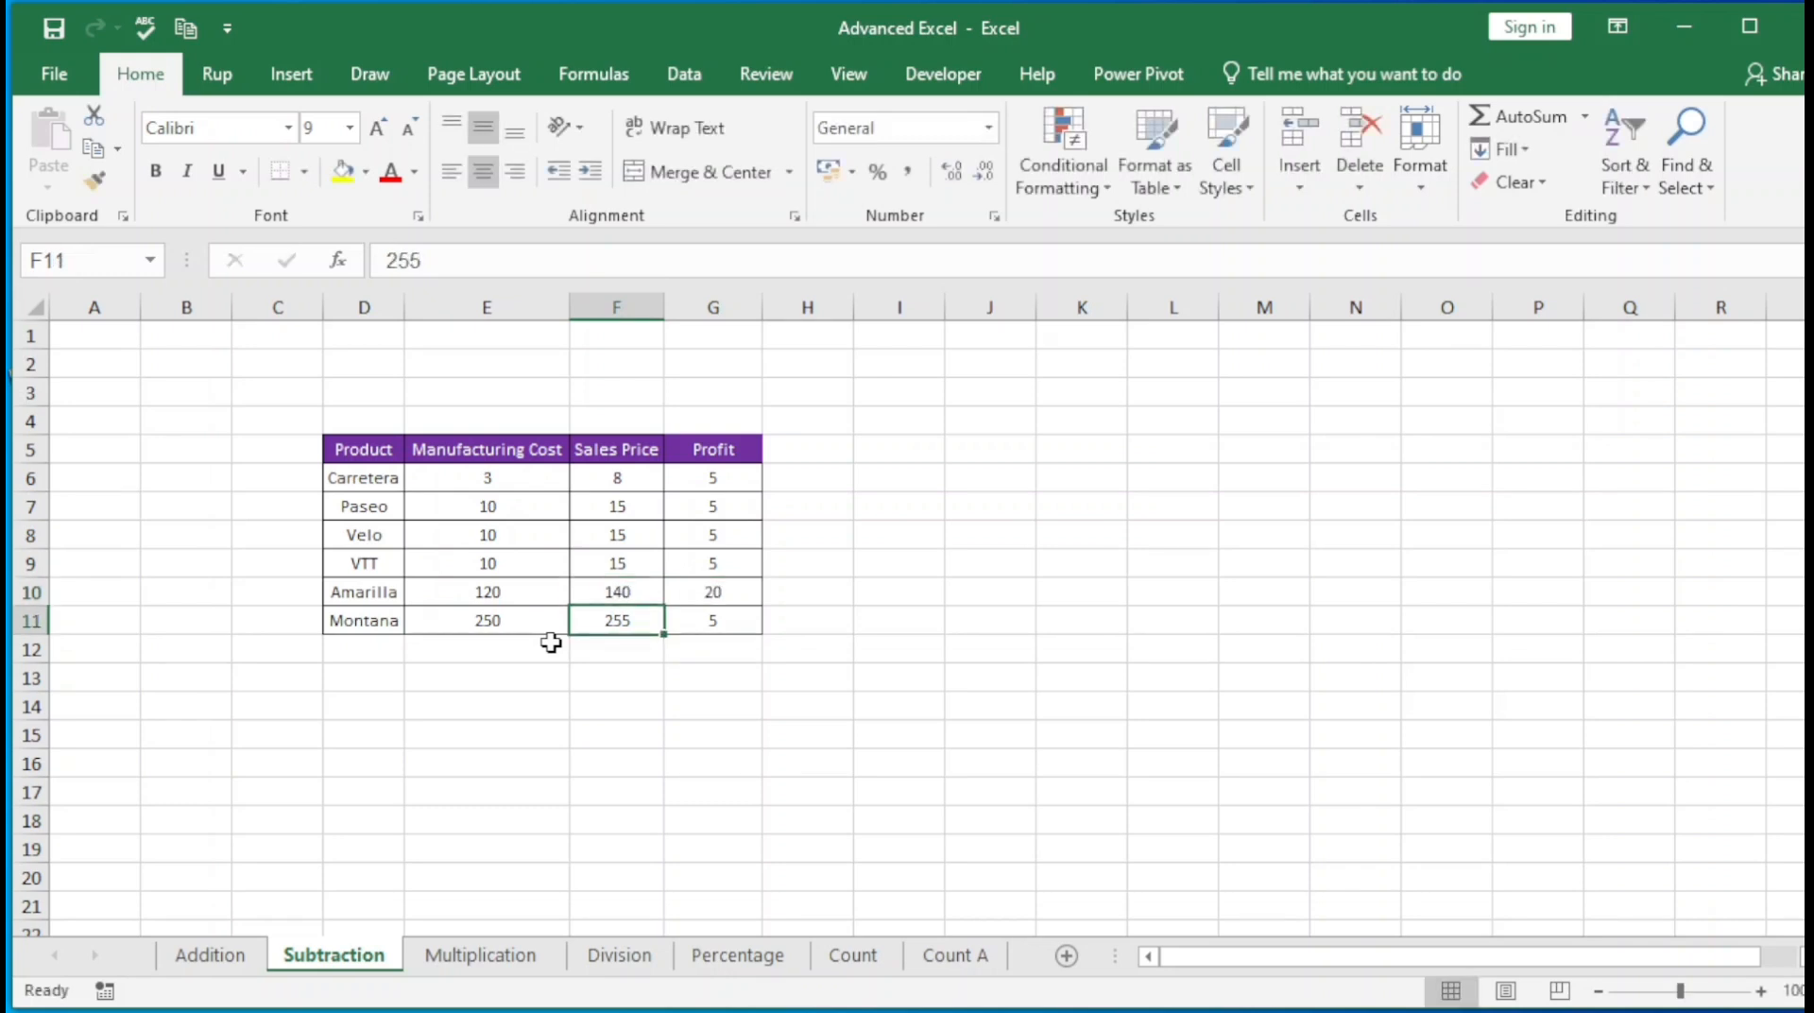
# Set Velo's manufacturing cost in E8 to 12
pyautogui.press('Up')
pyautogui.press('Up')
pyautogui.press('Up')
pyautogui.press('Left')
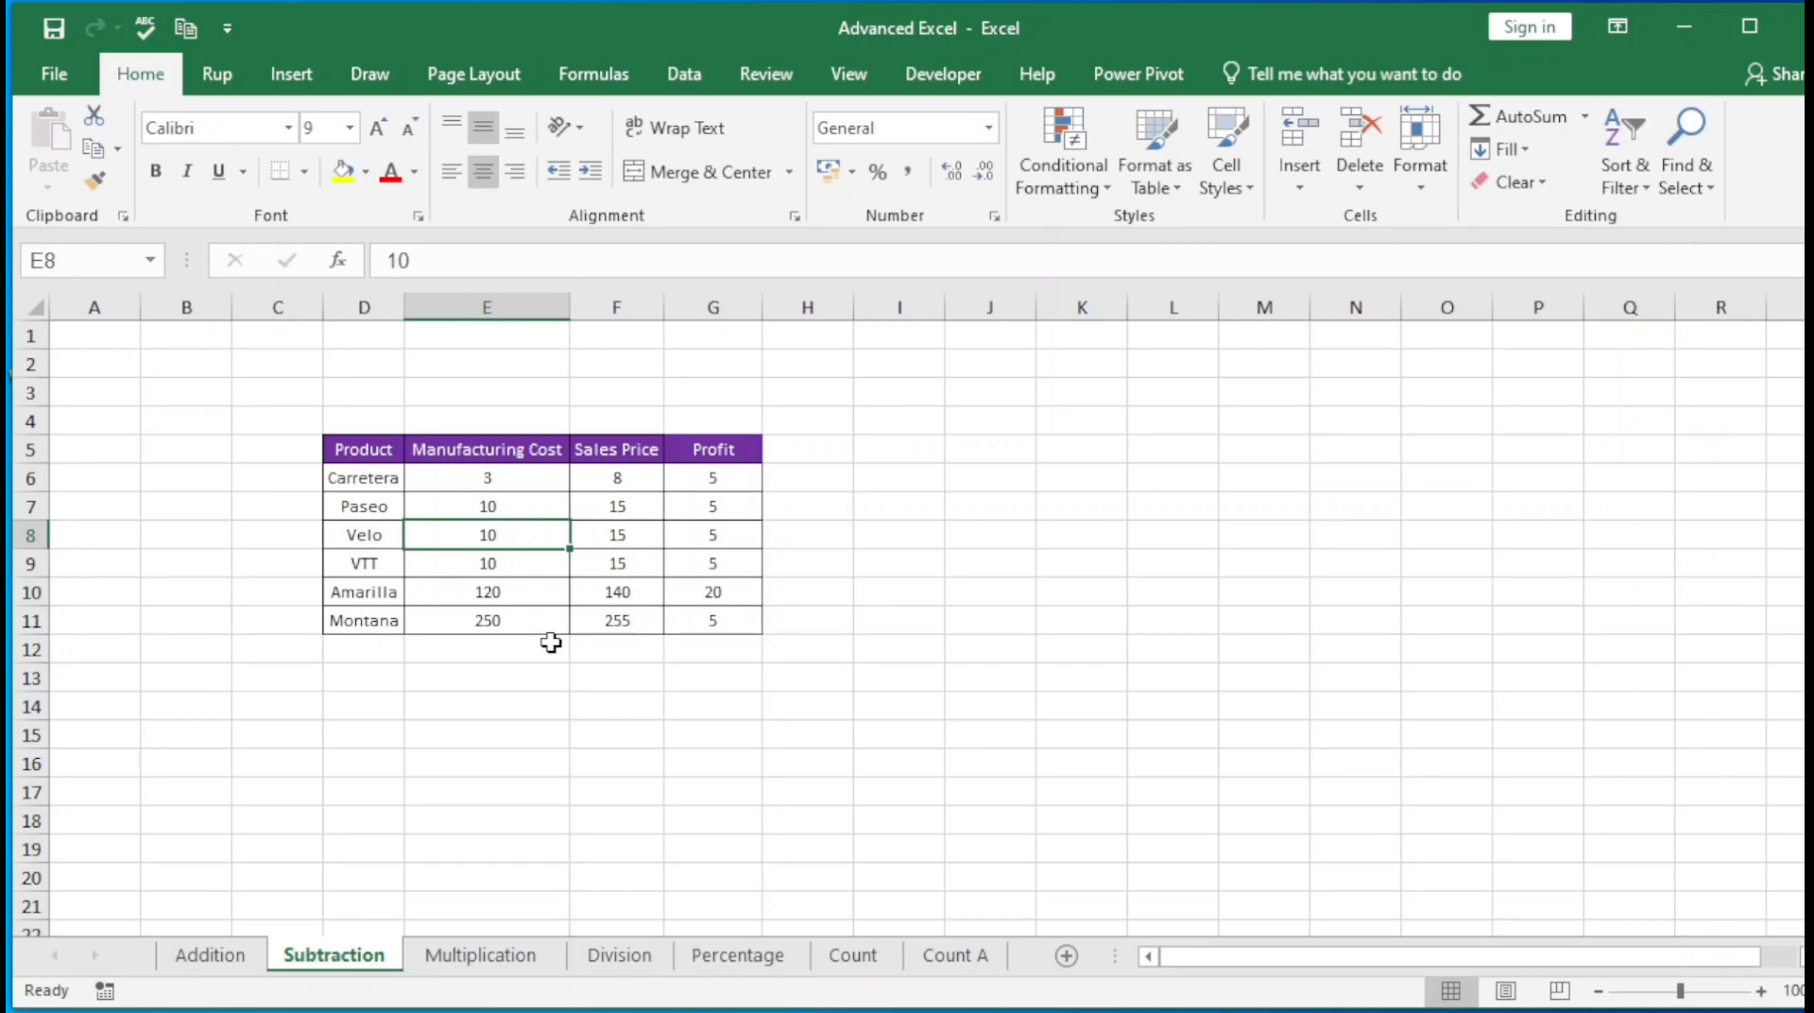
pyautogui.write('12')
pyautogui.press('Return')
# Set Paseo's sales price in F7 to 20
pyautogui.press('Up')
pyautogui.press('Up')
pyautogui.press('Right')
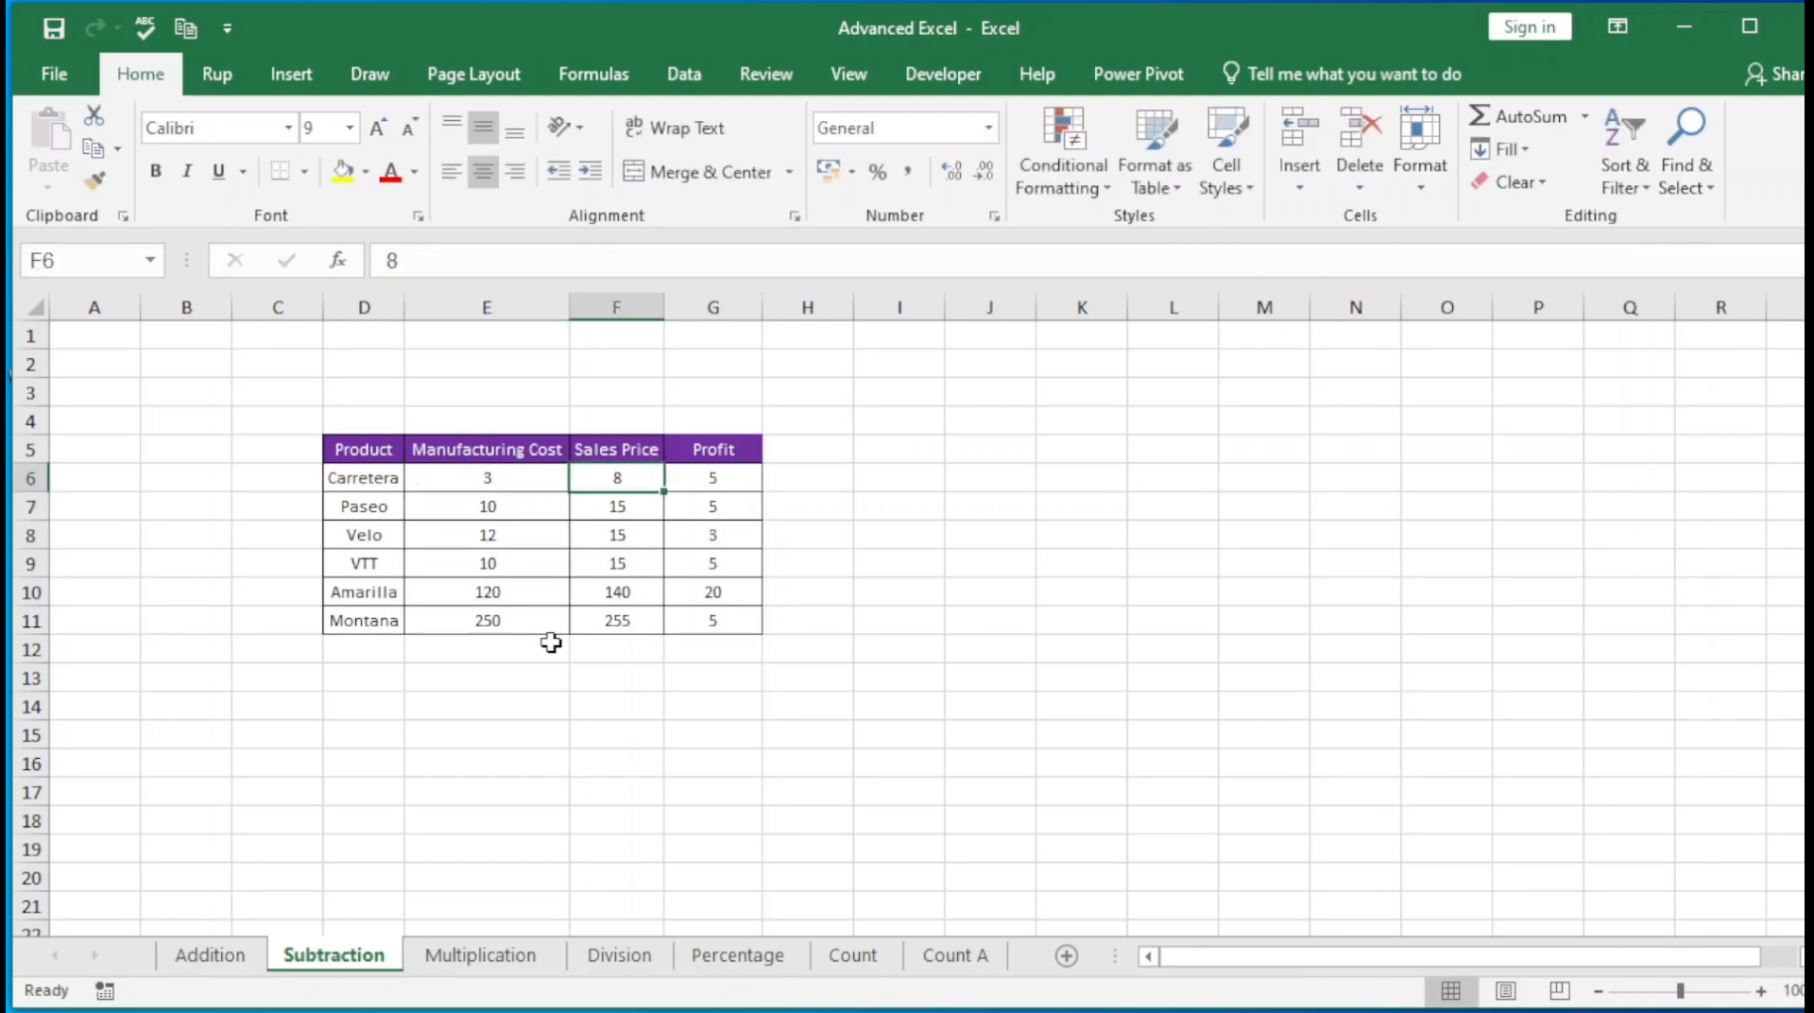
pyautogui.write('20')
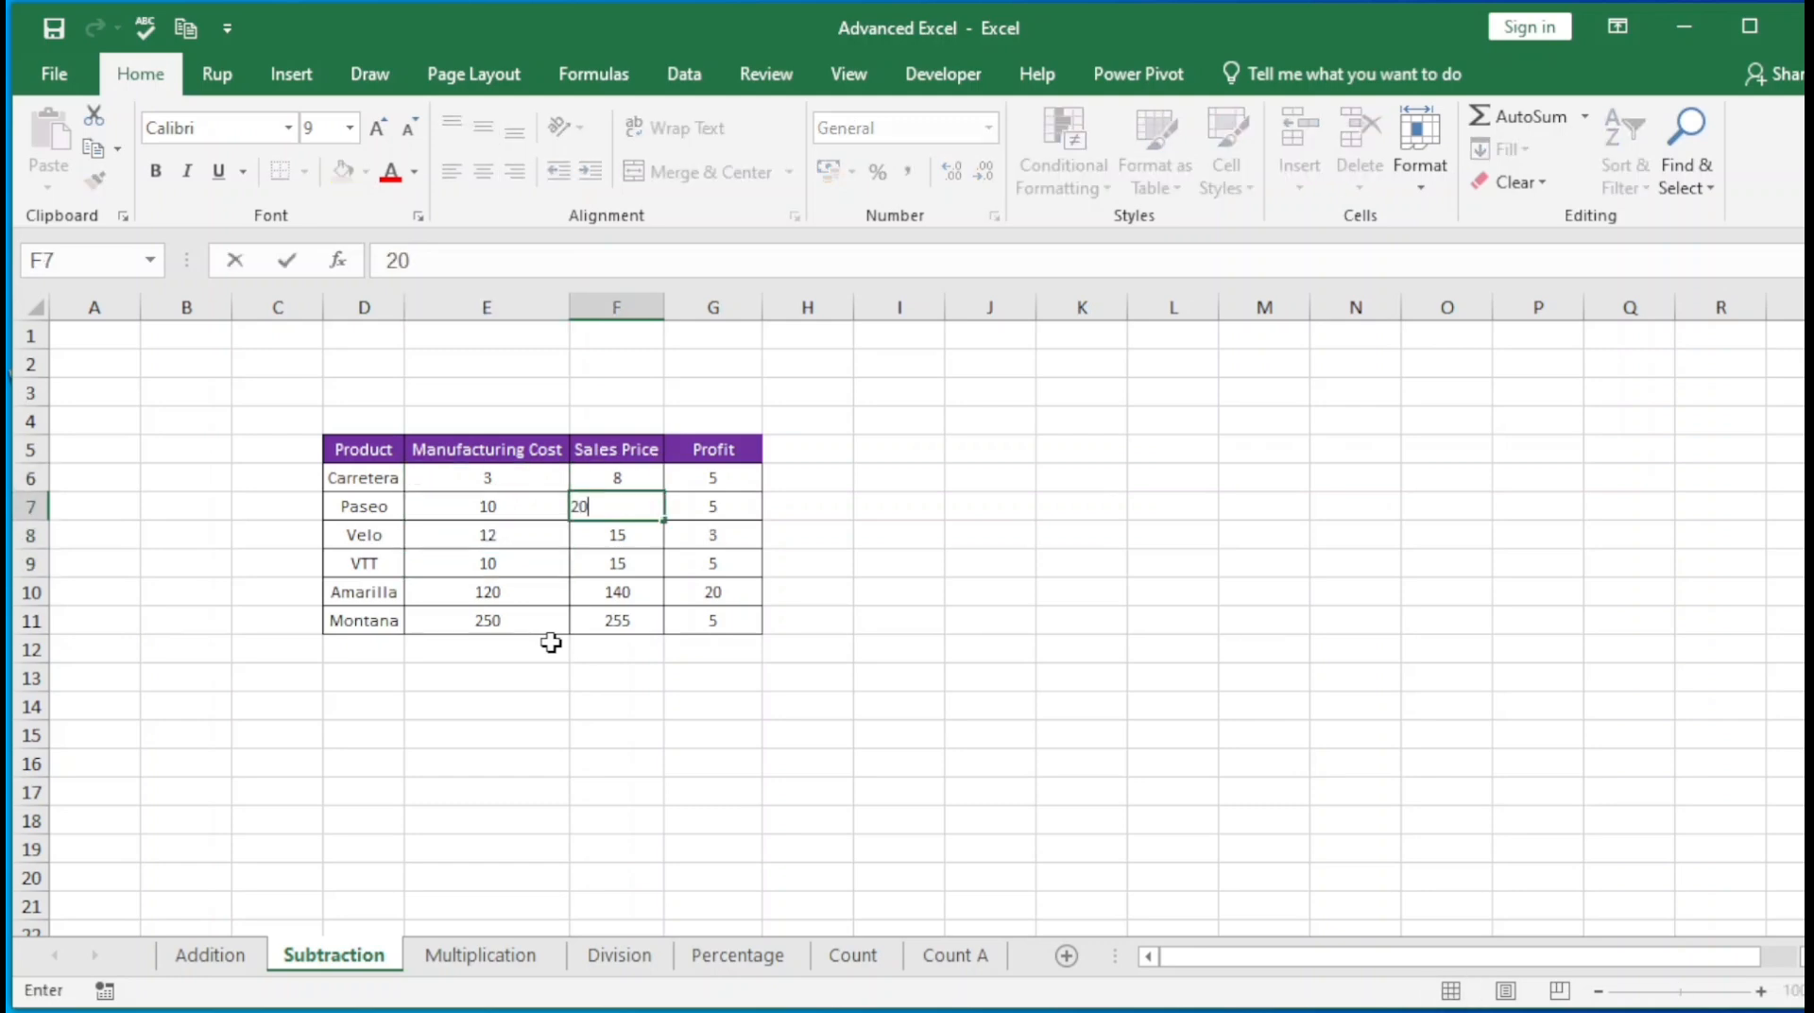
pyautogui.press('Return')
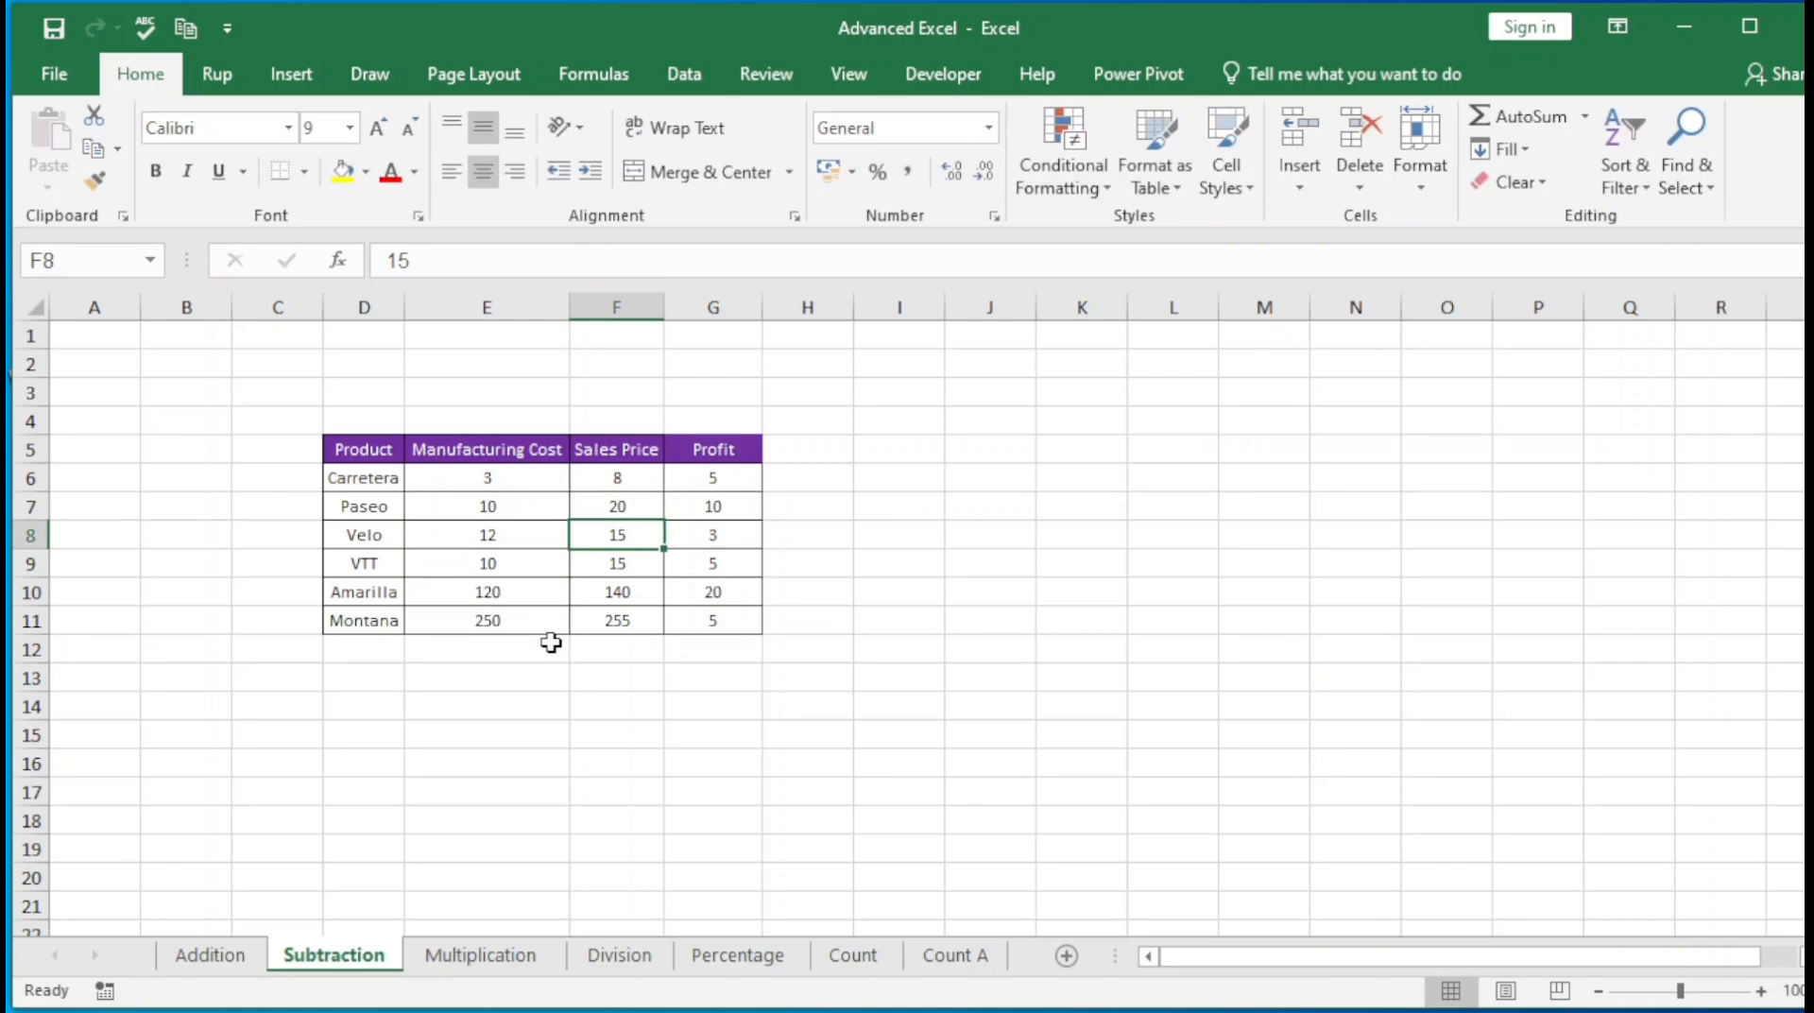
# Review the formulas in the Profit column and the cost and price cells that feed them
pyautogui.press('Right')
pyautogui.press('Up')
pyautogui.press('Up')
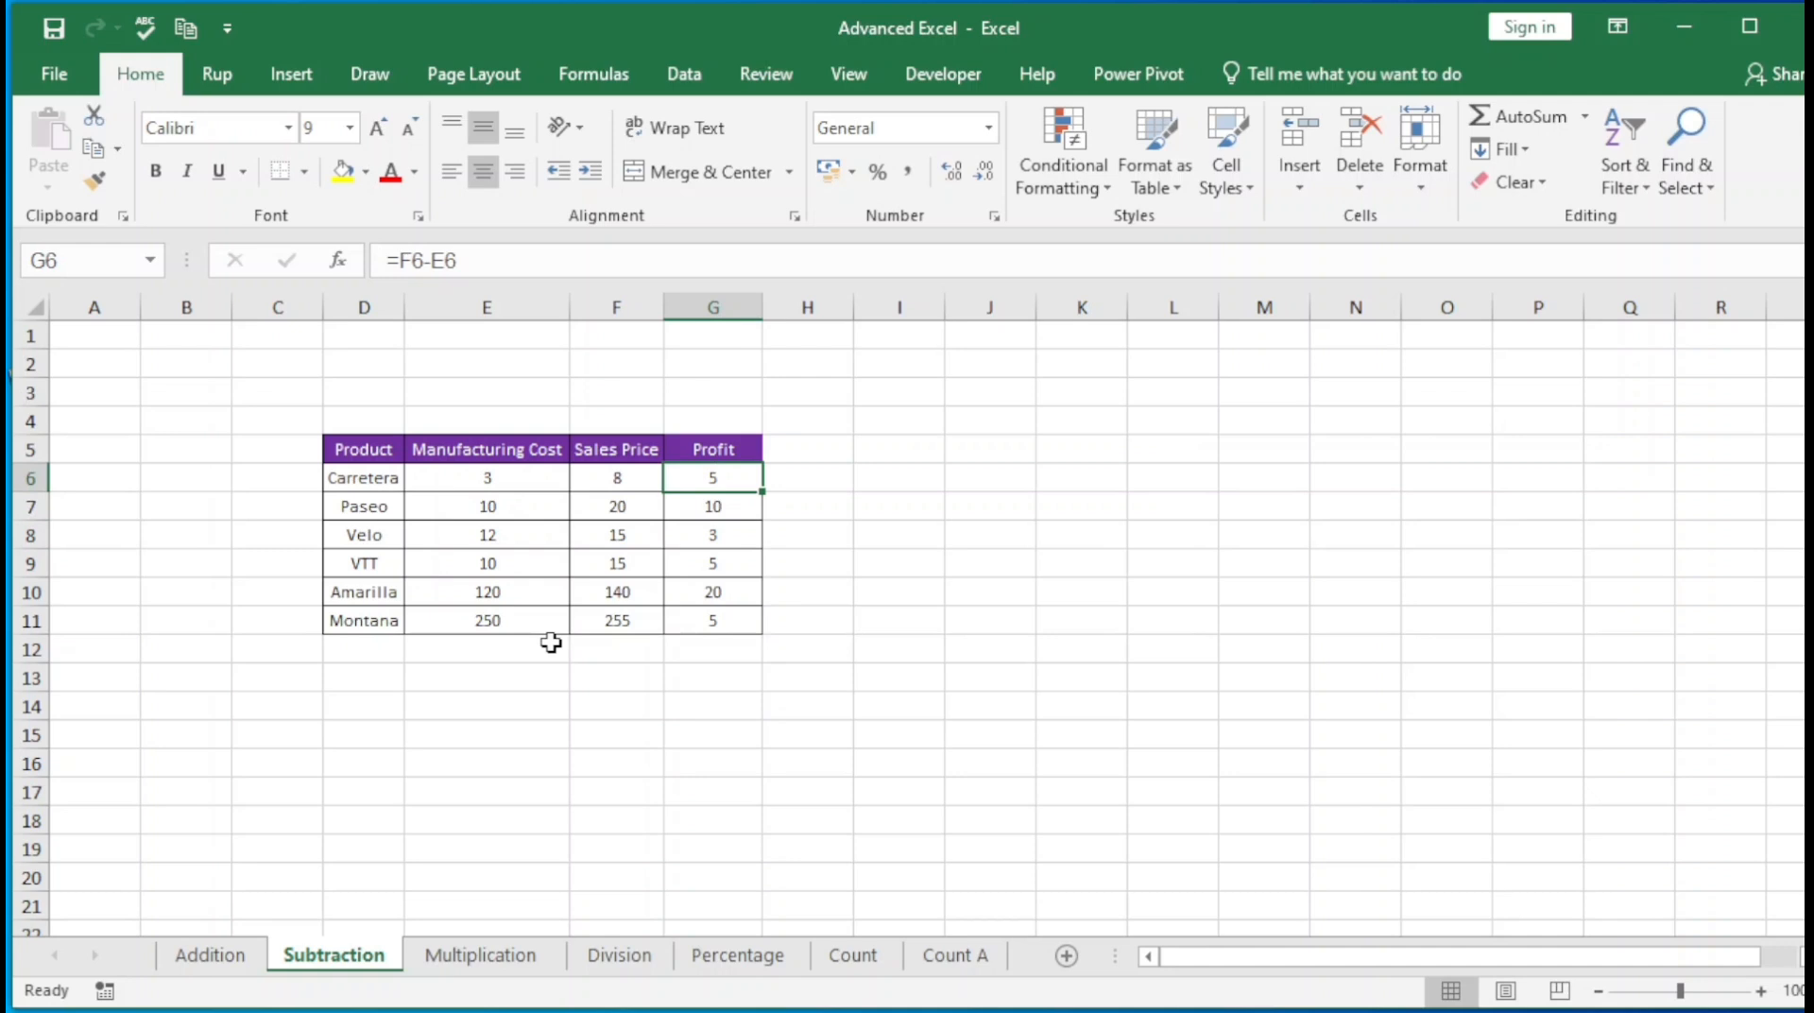
pyautogui.press('Down')
pyautogui.press('Down')
pyautogui.press('Left')
pyautogui.press('Left')
pyautogui.press('Up')
pyautogui.press('Up')
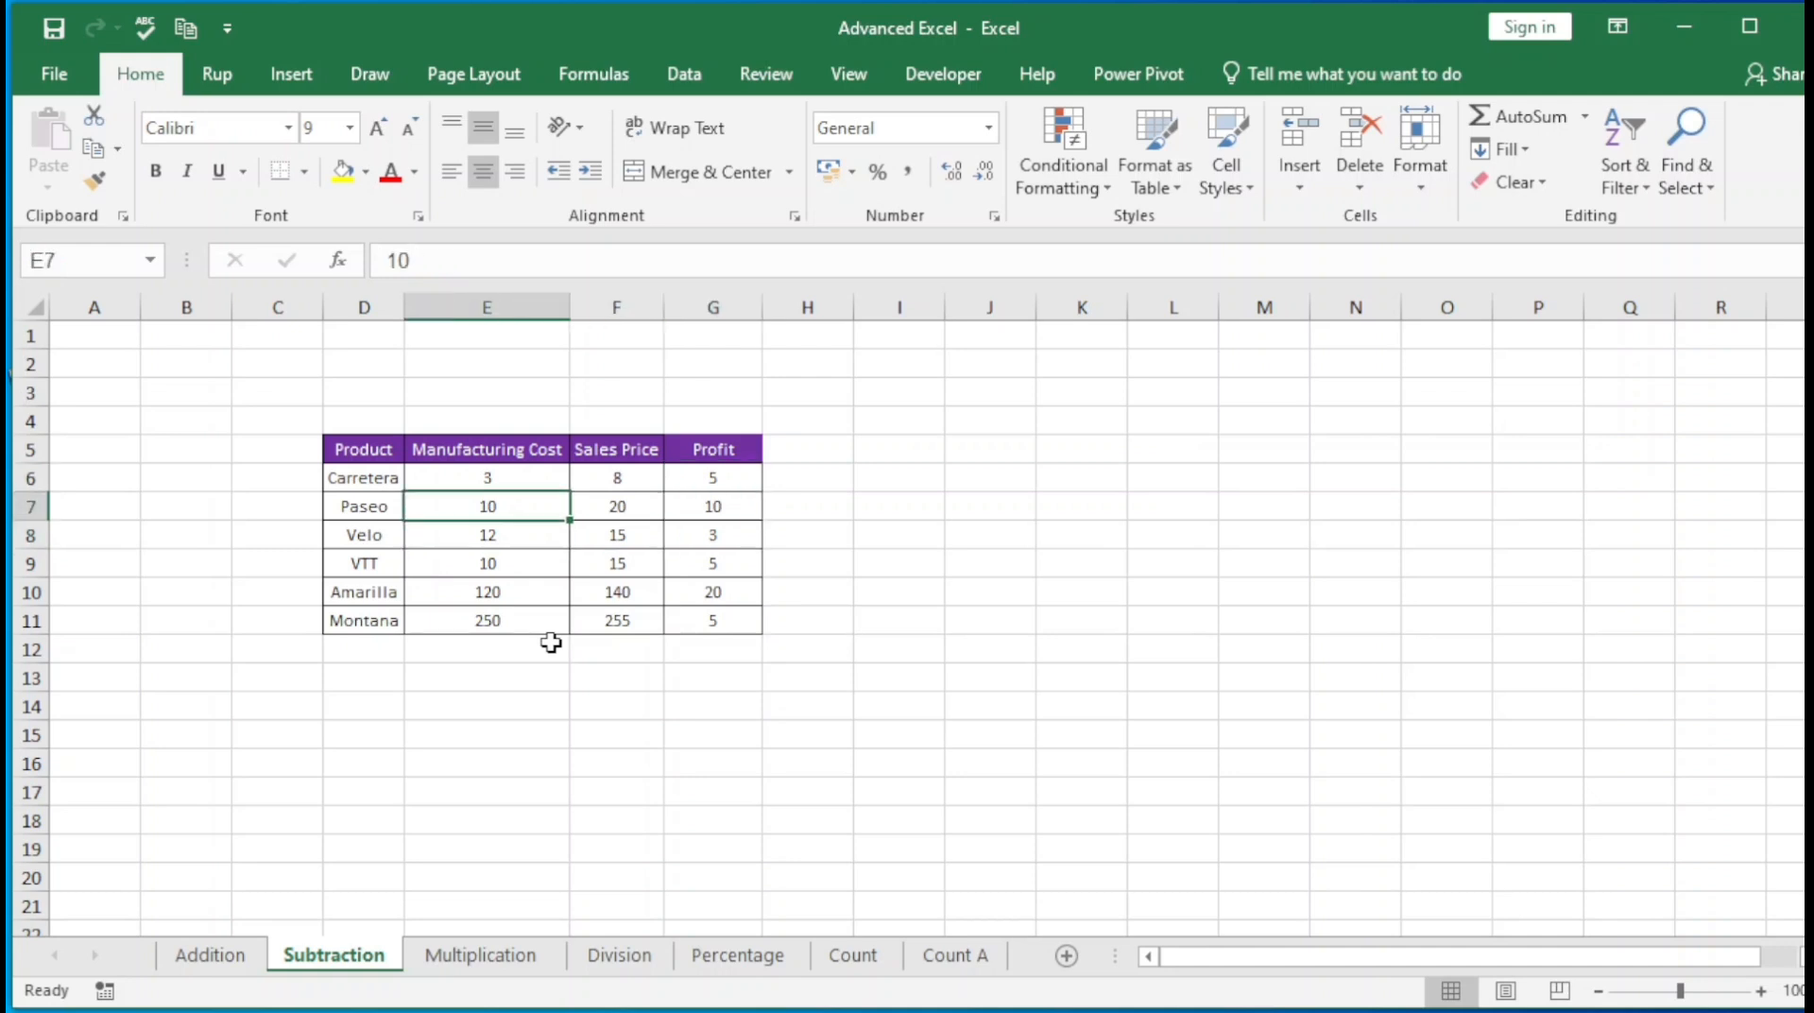
pyautogui.press('Right')
pyautogui.press('Right')
pyautogui.press('Down')
pyautogui.press('Down')
pyautogui.press('Down')
pyautogui.press('Down')
pyautogui.press('Down')
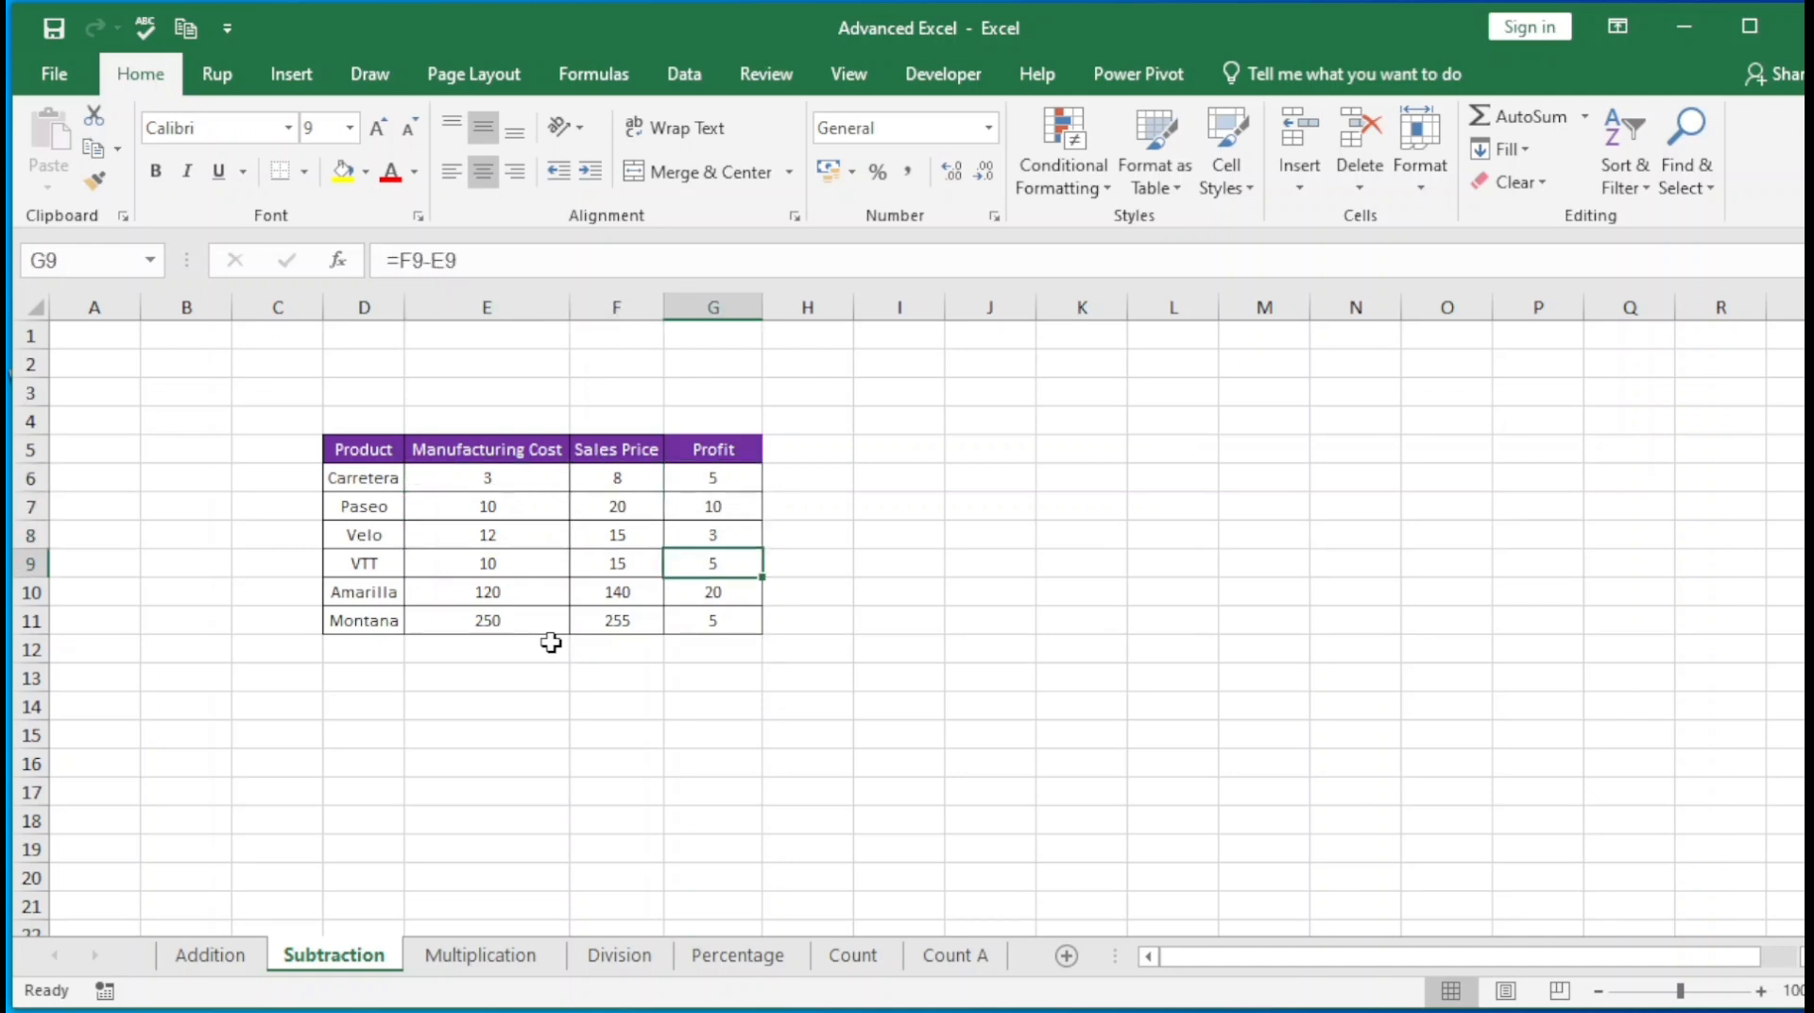
pyautogui.press('Up')
pyautogui.press('Up')
pyautogui.press('Up')
pyautogui.press('Up')
pyautogui.press('Up')
pyautogui.press('Up')
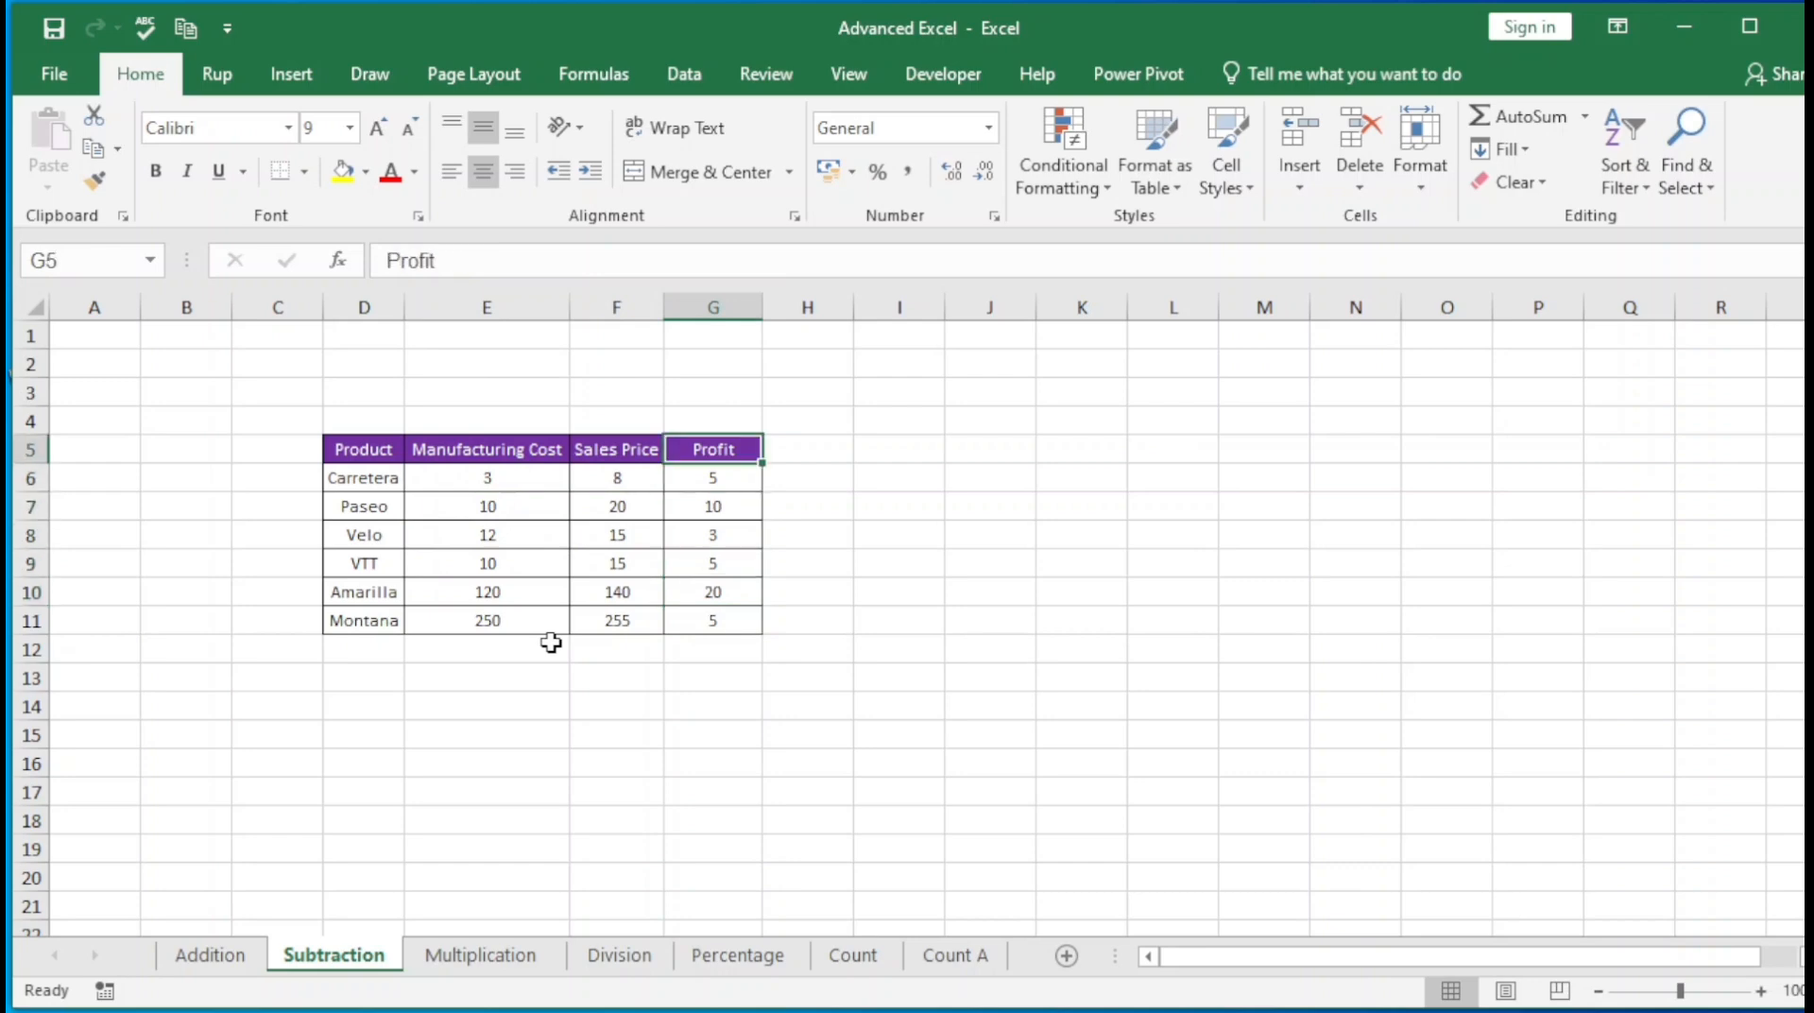
pyautogui.press('Down')
pyautogui.press('Down')
pyautogui.press('Up')
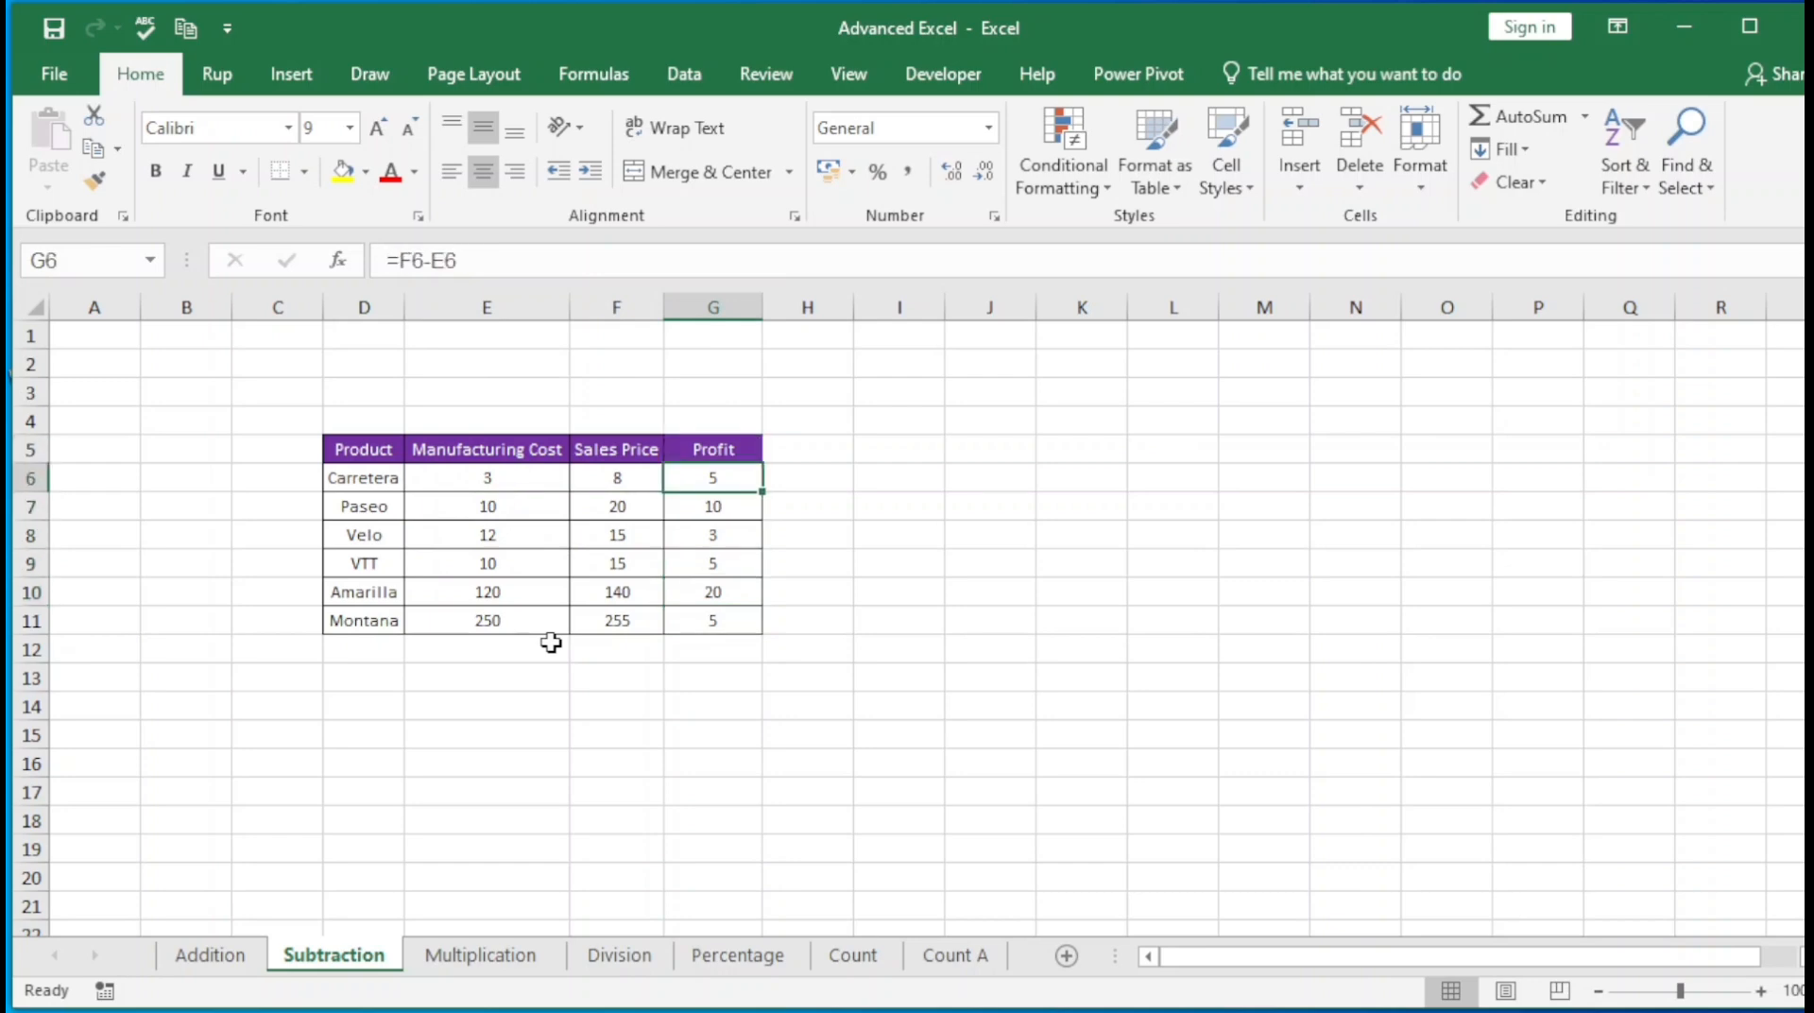
# Clear all manufacturing costs and sales prices in E6:F11, leaving the Profit formulas in place
pyautogui.click(713, 311)
pyautogui.click(479, 480)
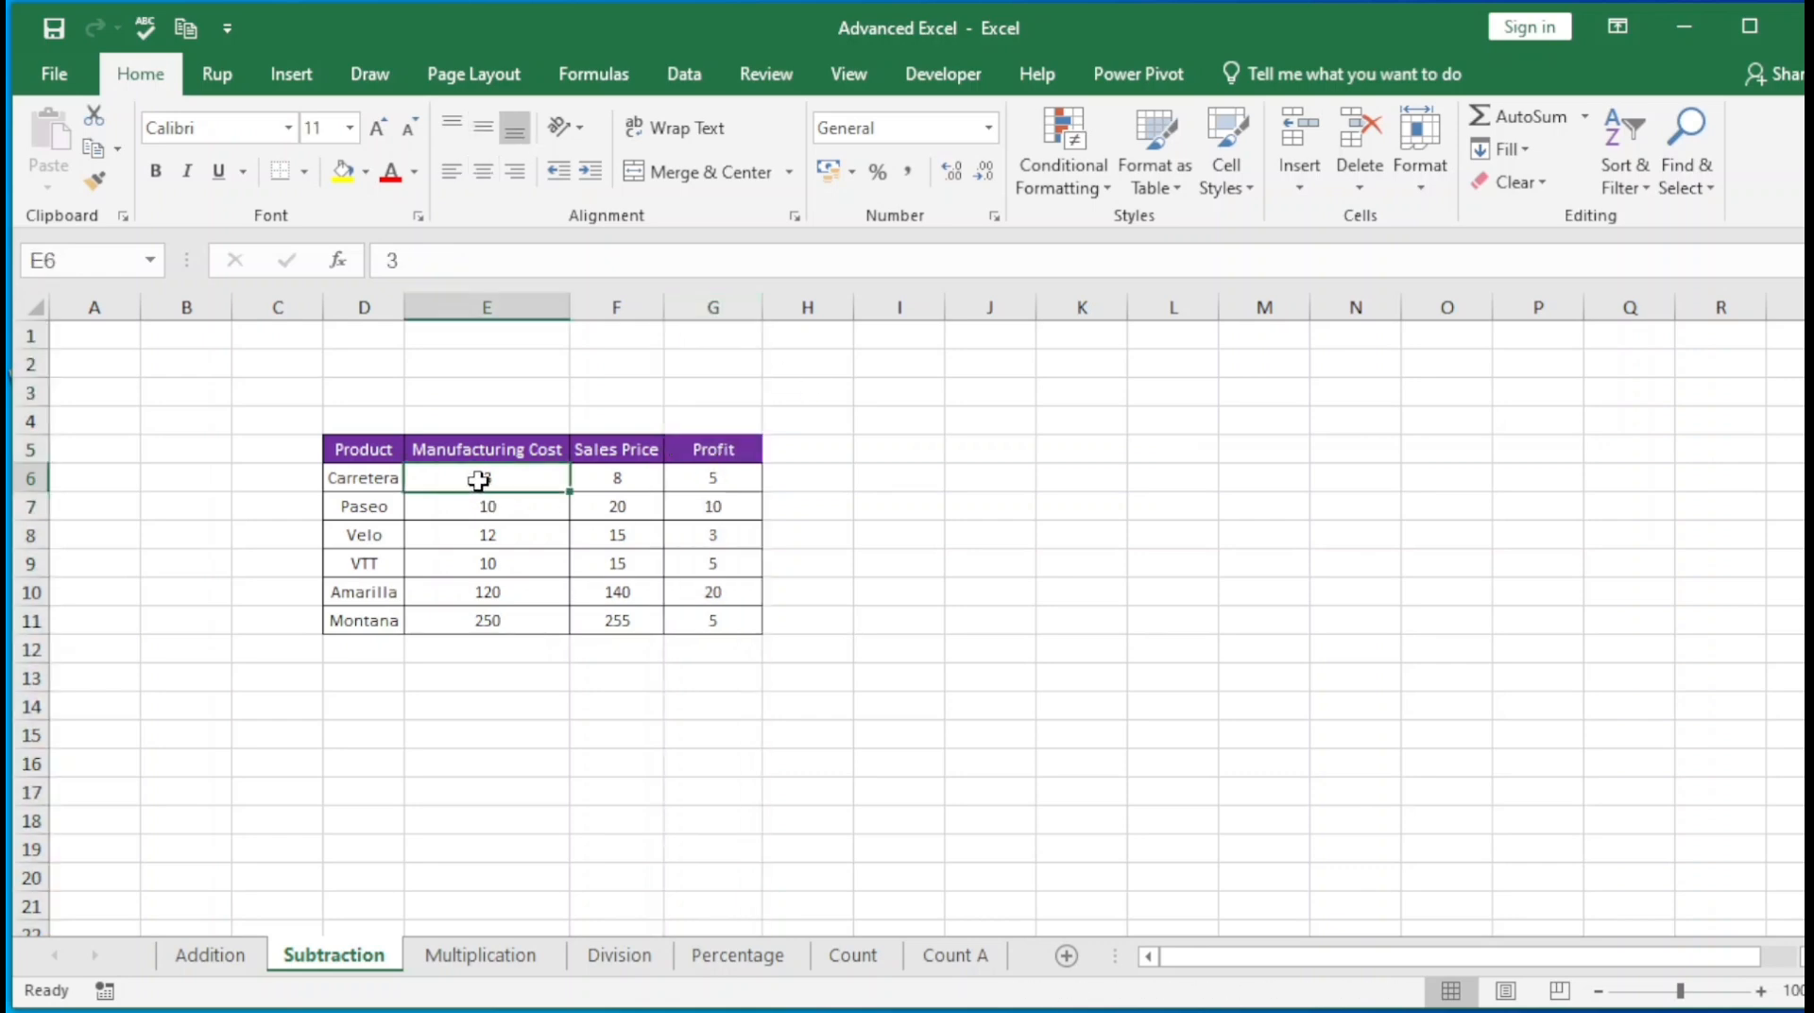
pyautogui.keyDown('shift'); pyautogui.click(615, 622); pyautogui.keyUp('shift')
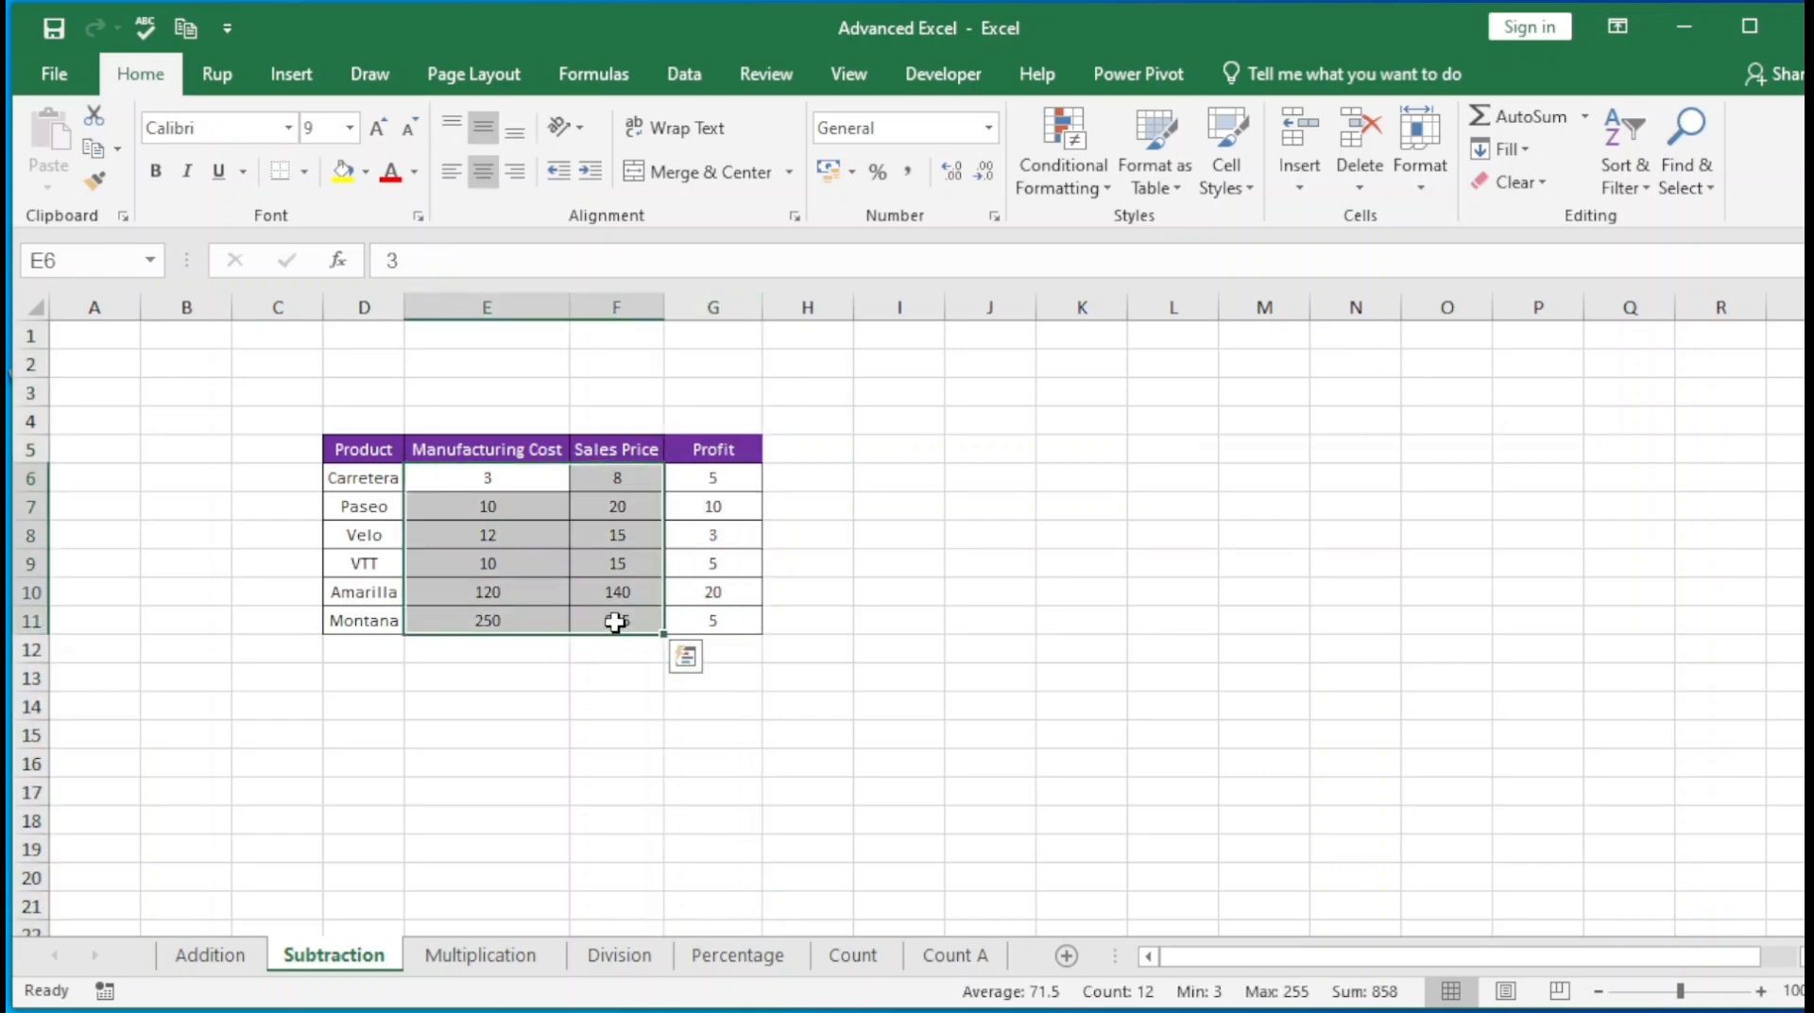
pyautogui.press('Delete')
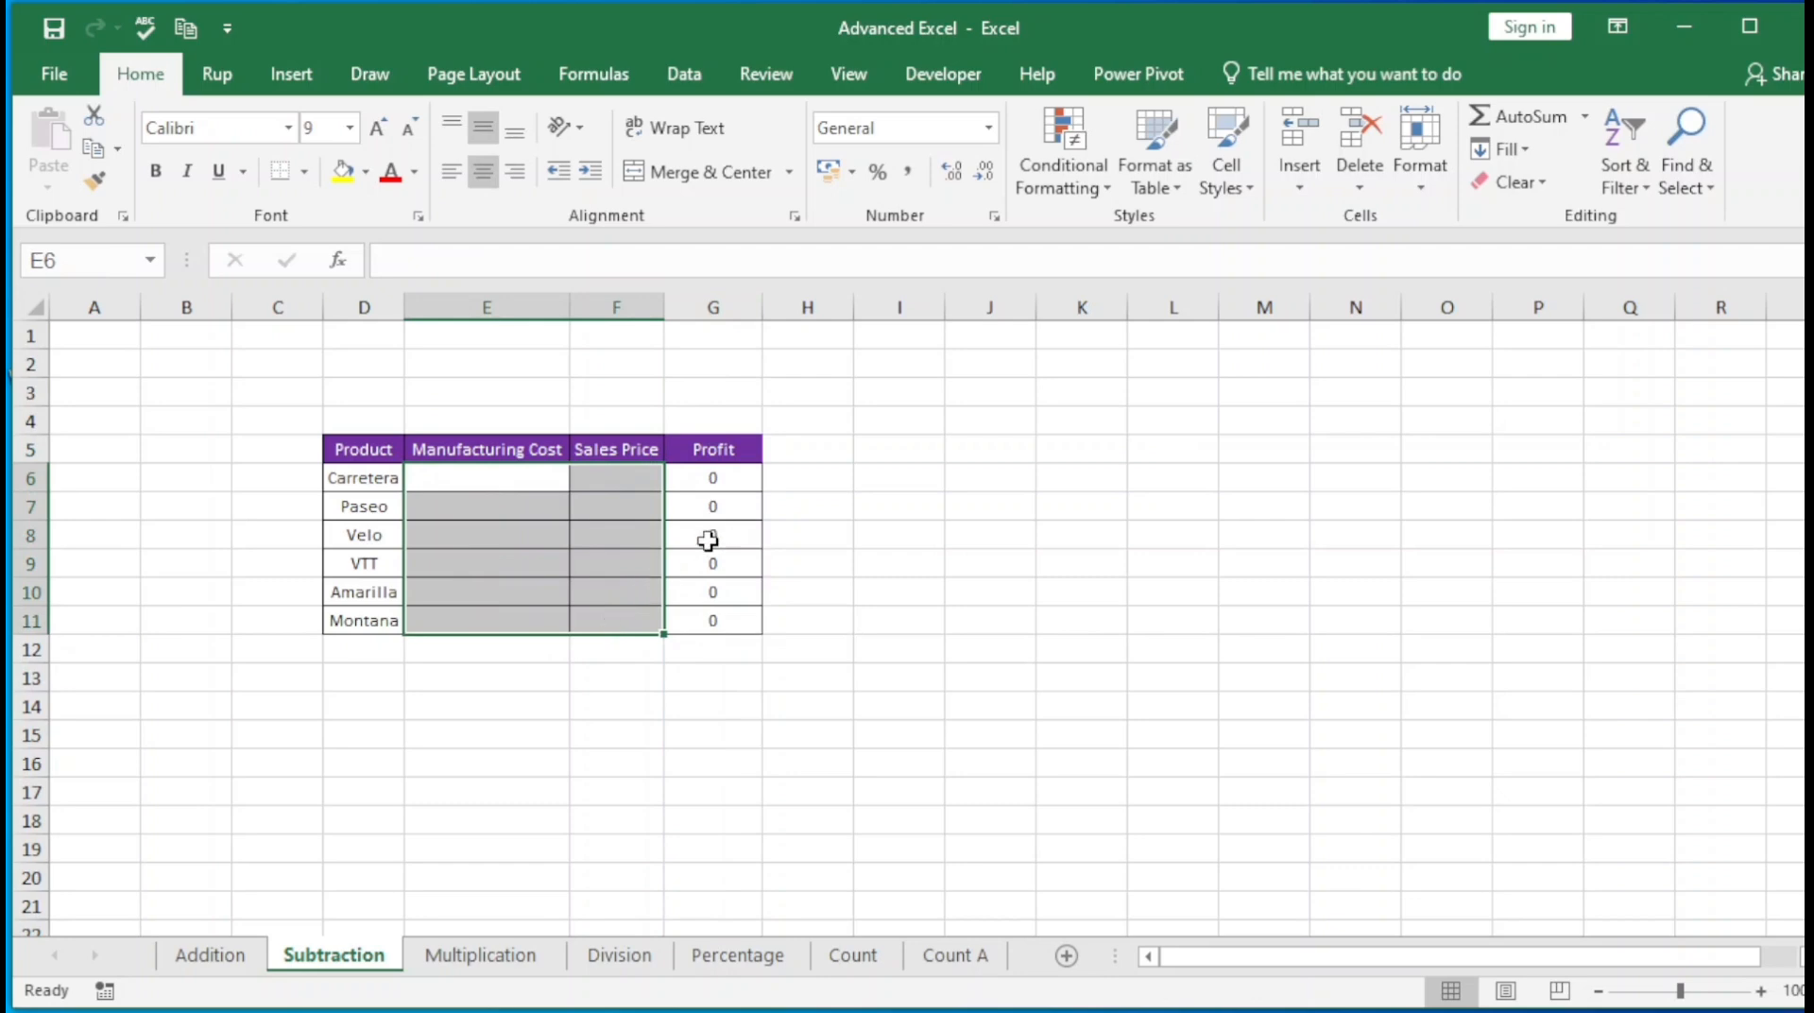
# Enter a manufacturing cost of 5 and a sales price of 6 for Carretera in row 6
pyautogui.click(466, 480)
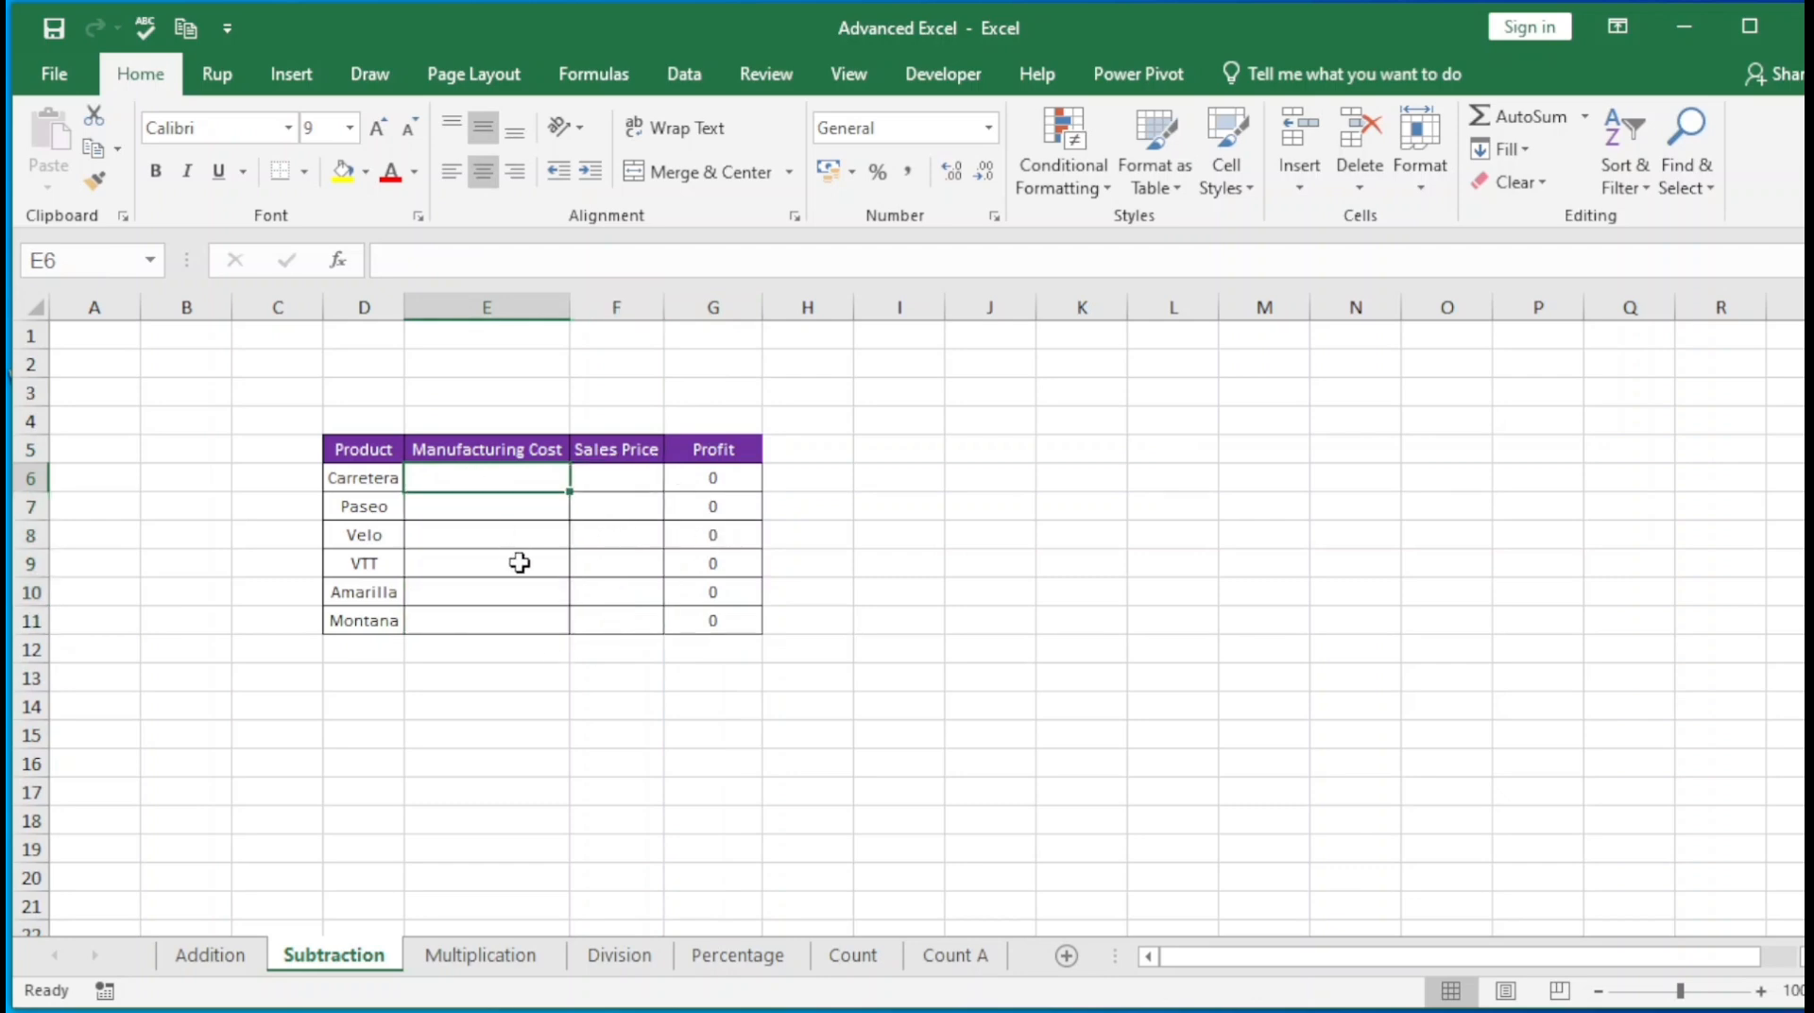
pyautogui.write('5')
pyautogui.press('Tab')
pyautogui.write('6')
pyautogui.press('Tab')
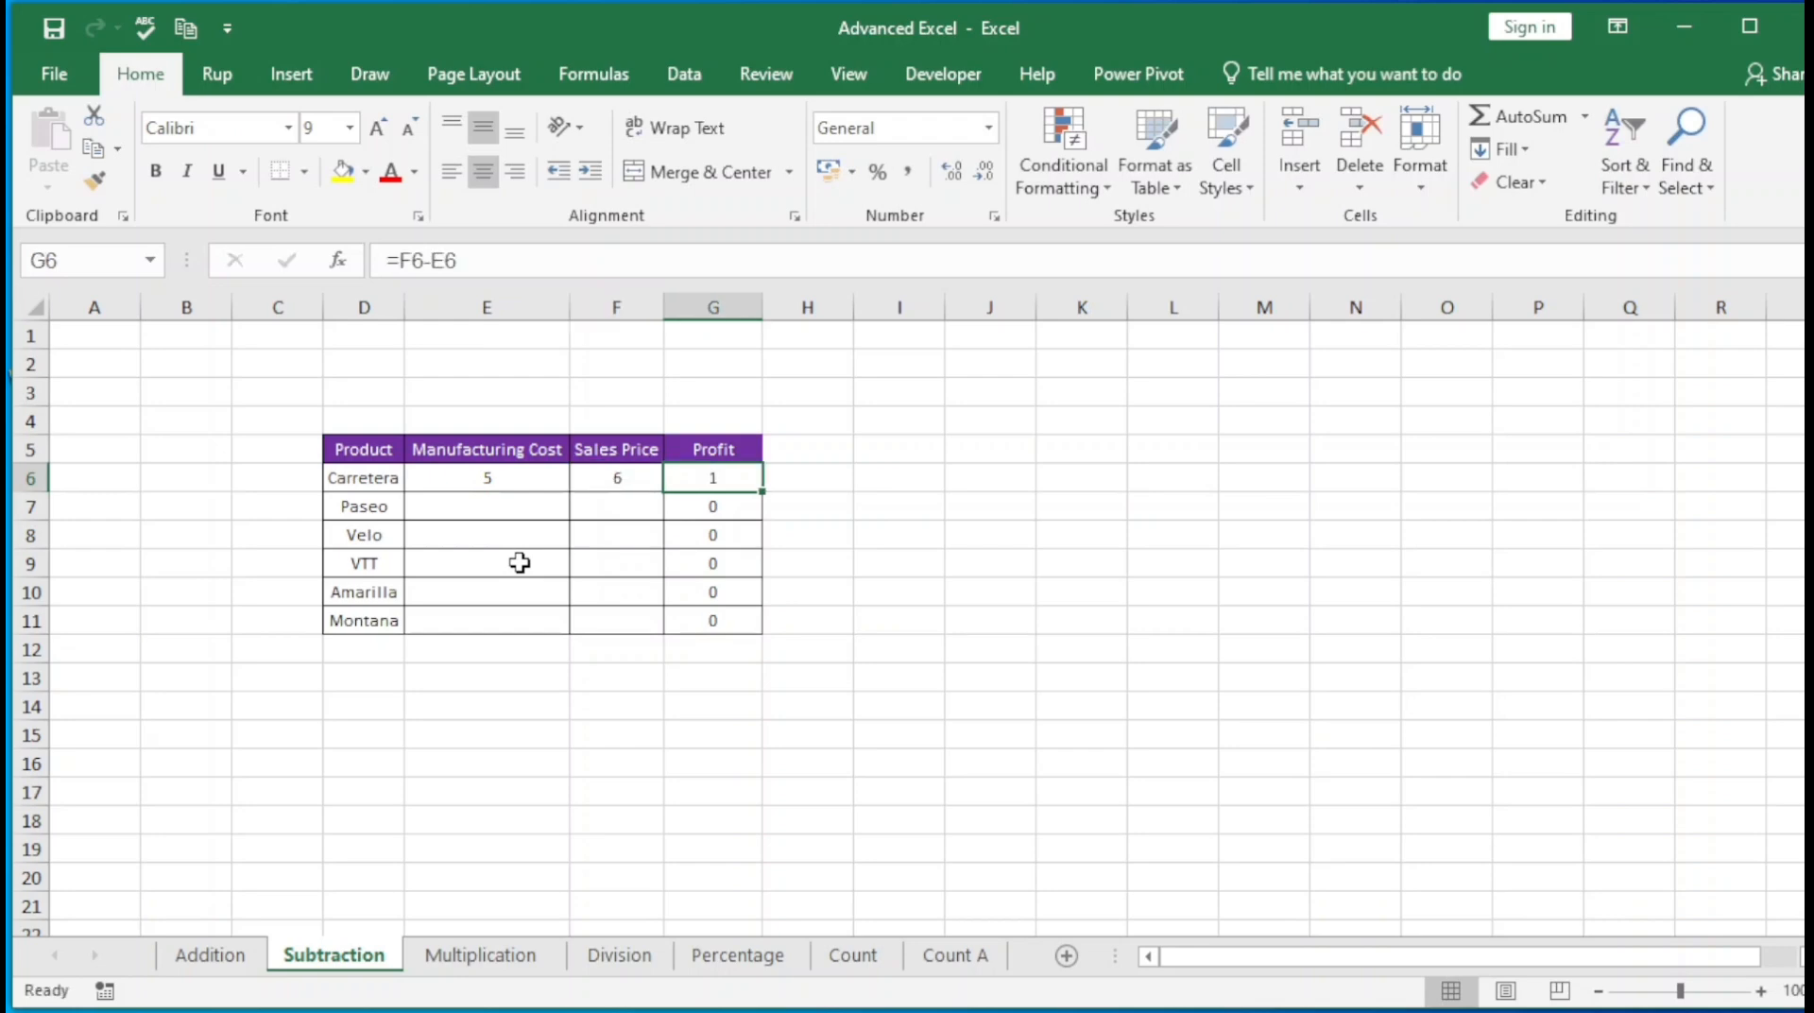
# Enter a sales price of 8 and a manufacturing cost of 4 for Paseo in row 7
pyautogui.press('Down')
pyautogui.press('Left')
pyautogui.write('8')
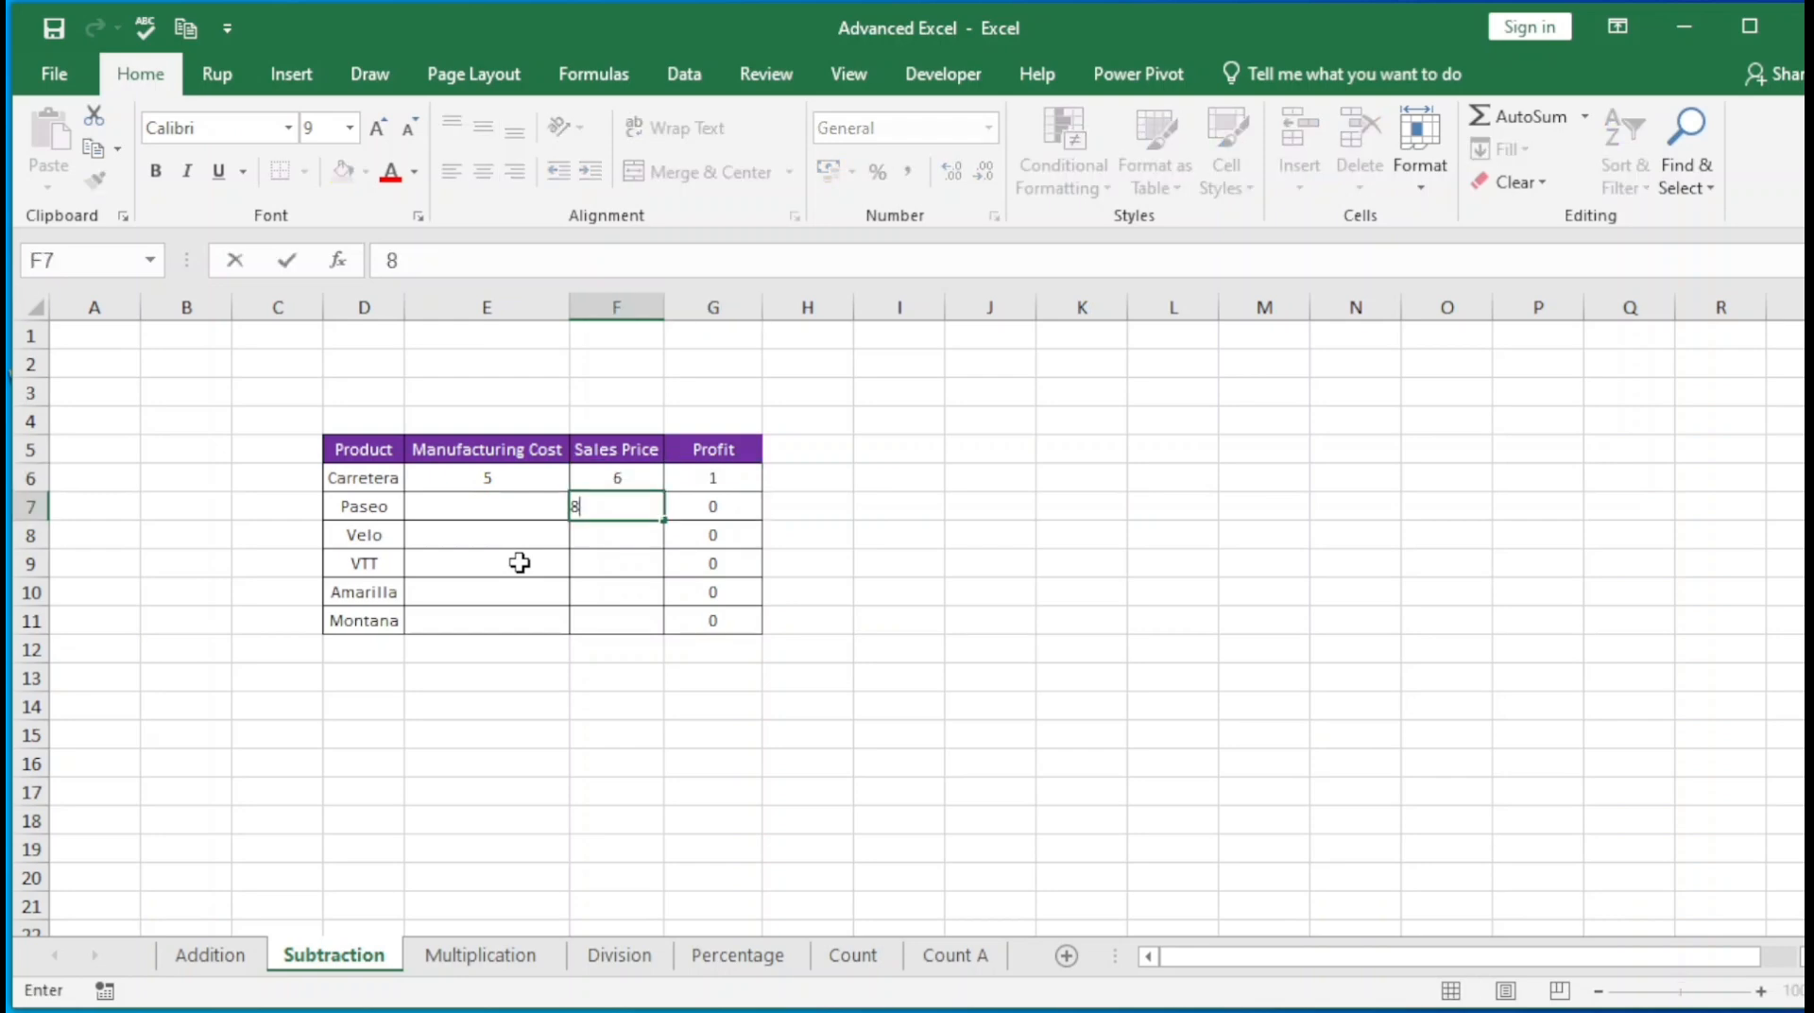
pyautogui.press('Return')
pyautogui.press('Up')
pyautogui.press('Left')
pyautogui.write('4')
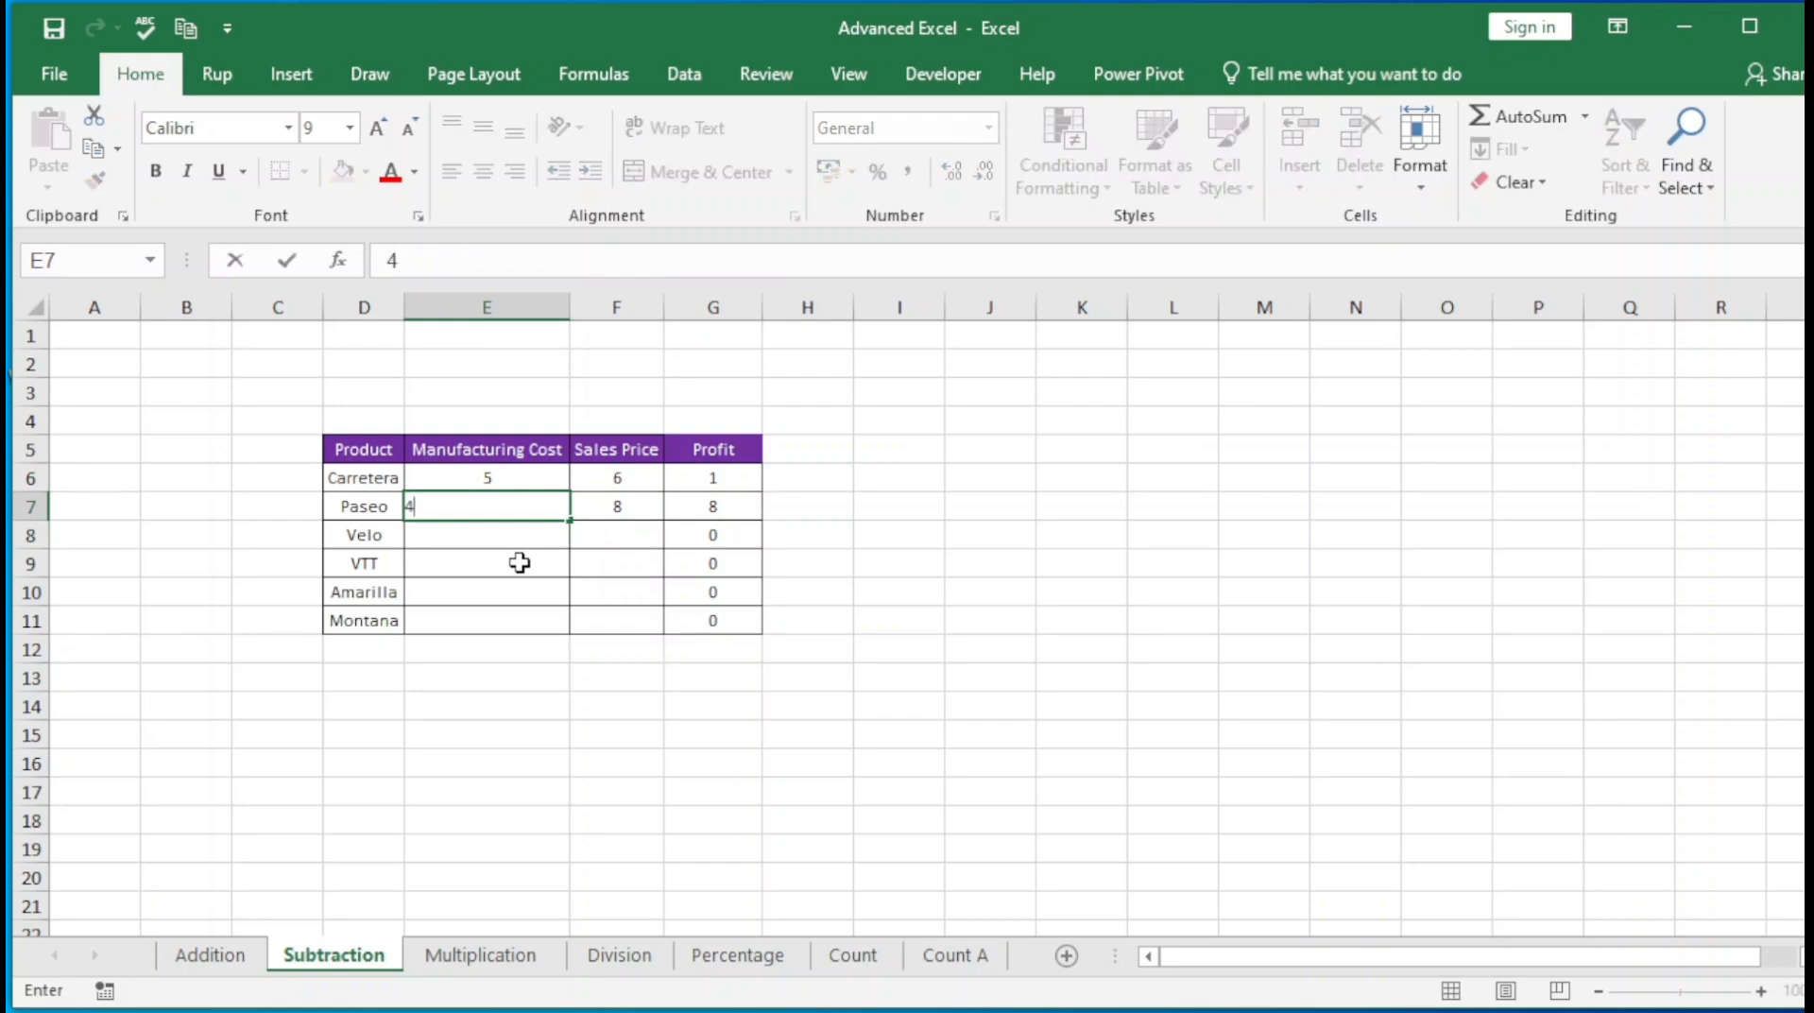
pyautogui.press('Return')
# Fill Paseo's cost and price in E7:F7 down to the Velo and VTT rows
pyautogui.press('Up')
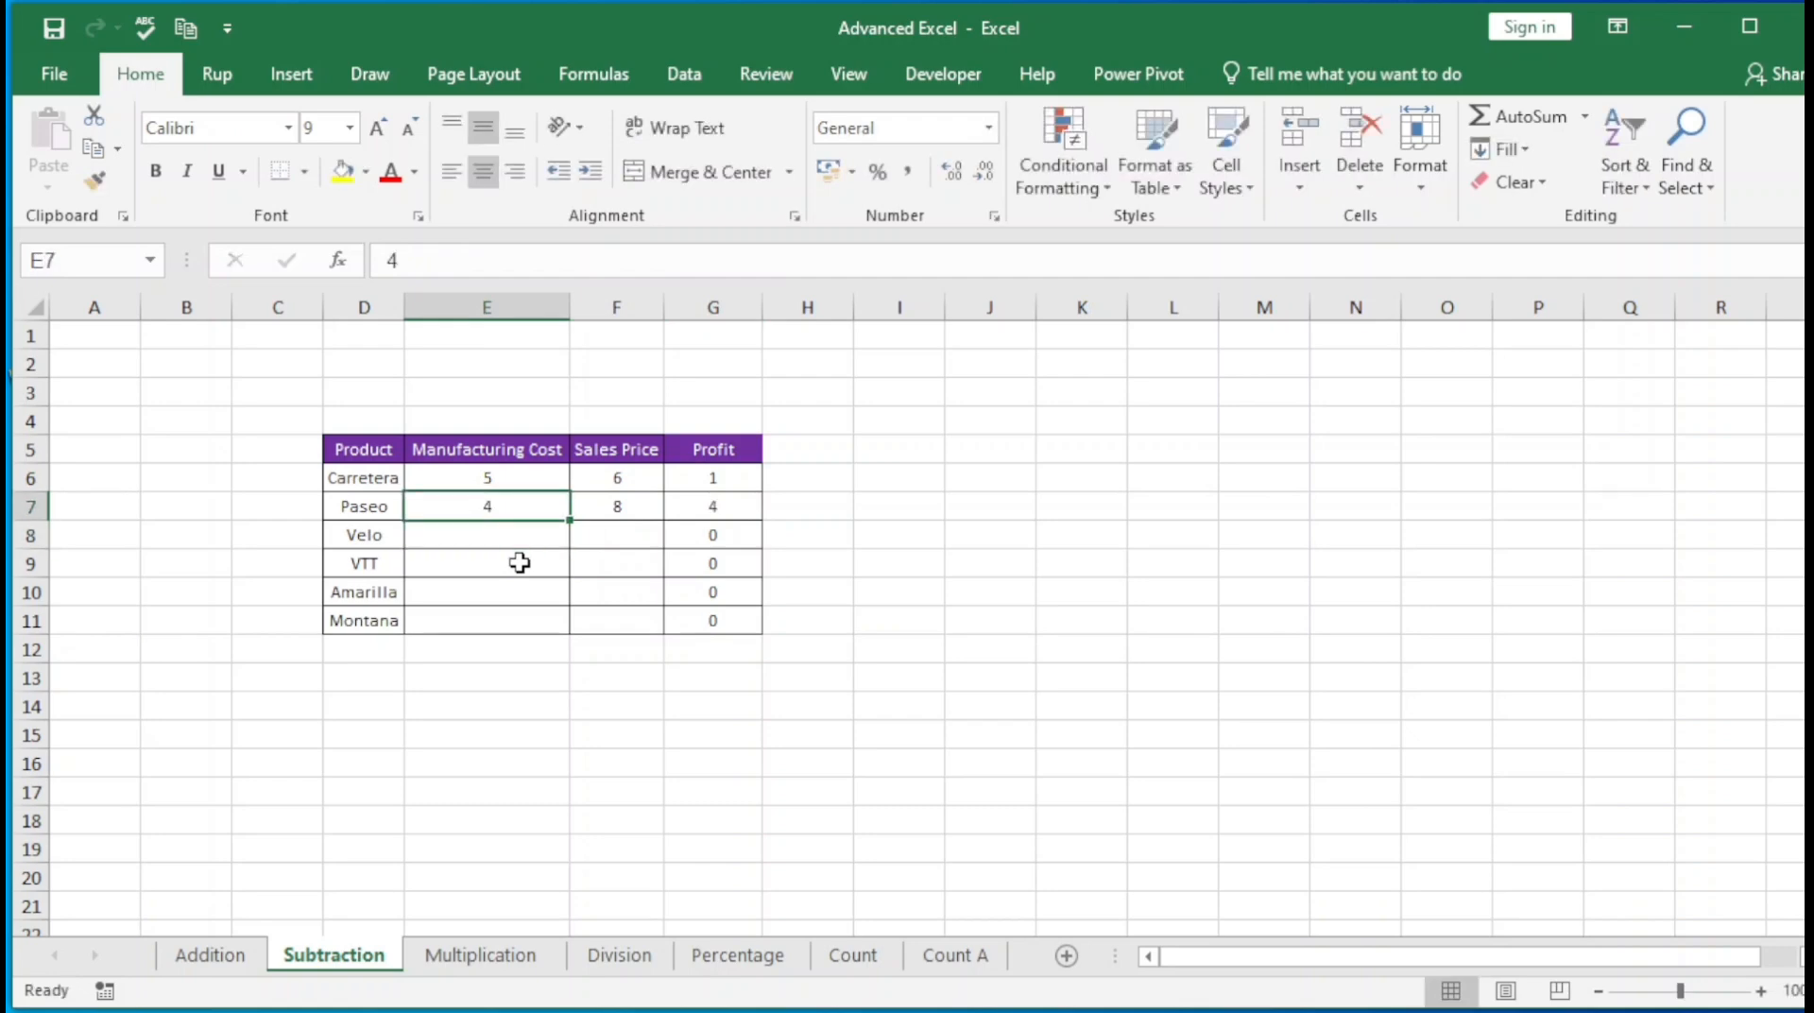
pyautogui.hotkey('shift', 'Right')
pyautogui.hotkey('shift', 'Down')
pyautogui.hotkey('shift', 'Down')
pyautogui.hotkey('ctrl', 'd')
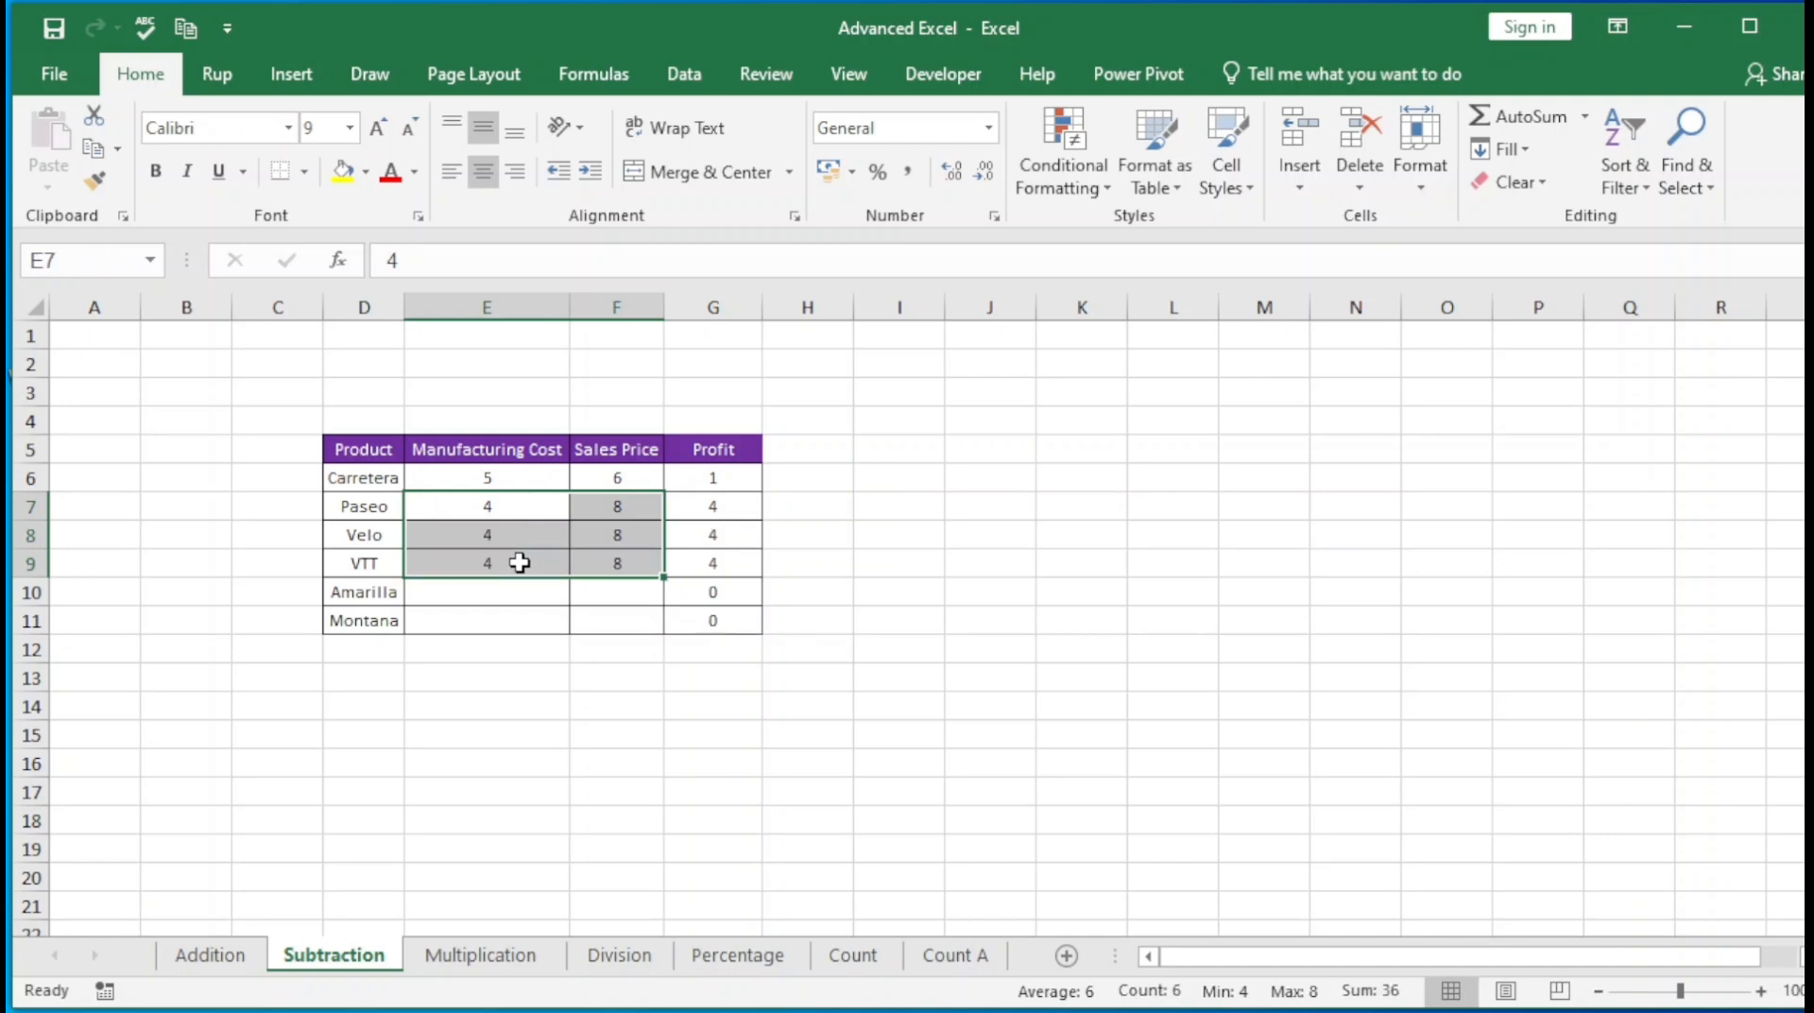
# Enter a manufacturing cost of 6 and a sales price of 8 for Amarilla in row 10
pyautogui.click(520, 562)
pyautogui.press('Down')
pyautogui.write('6')
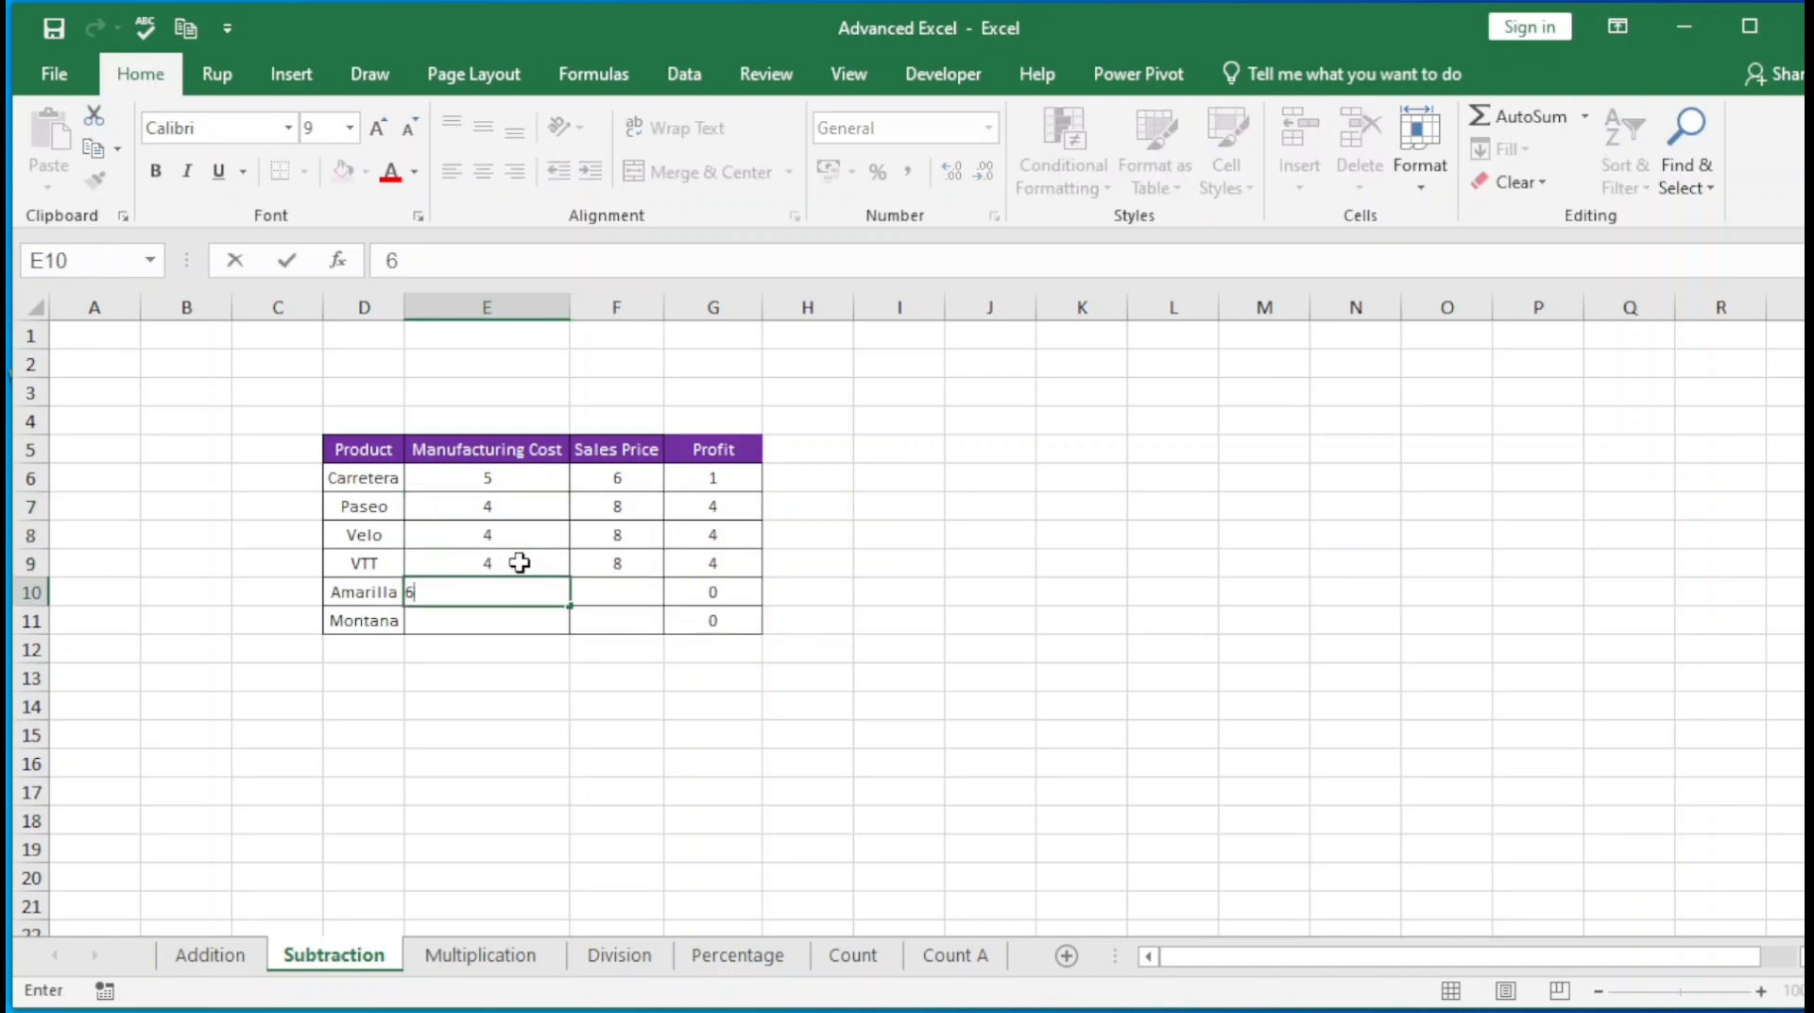
pyautogui.press('Tab')
pyautogui.write('8')
pyautogui.press('Tab')
pyautogui.press('Left')
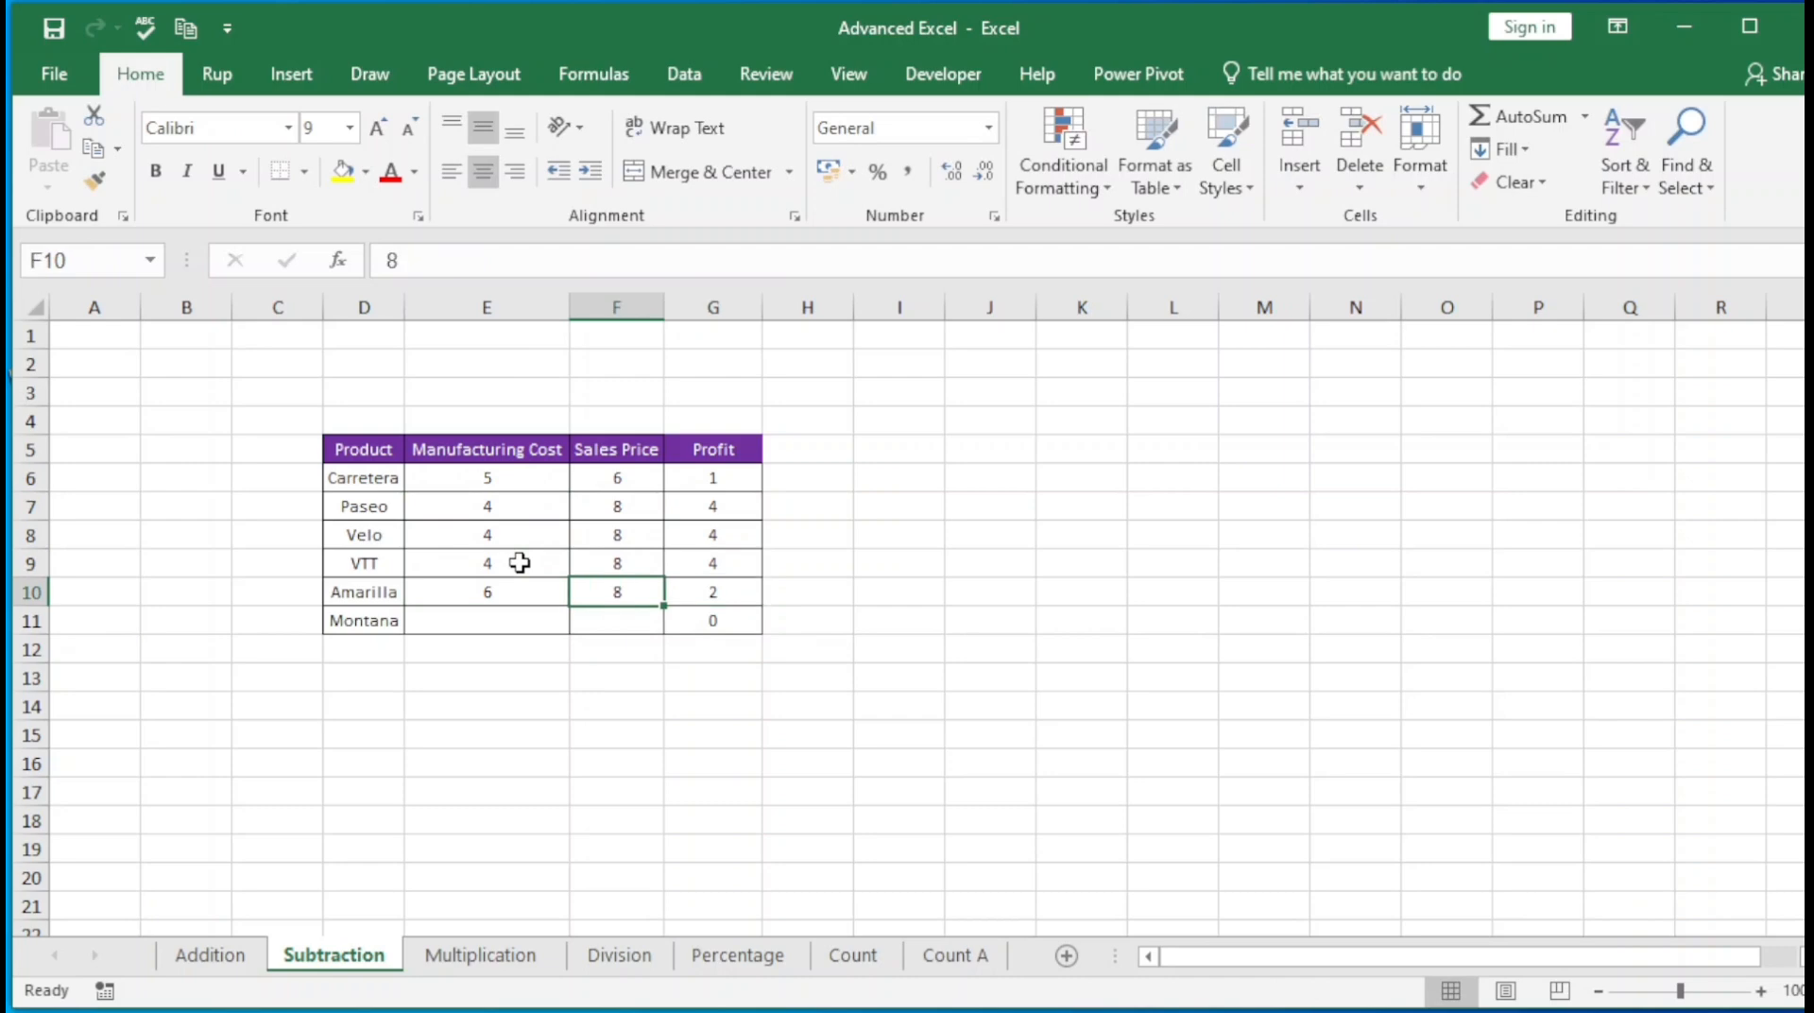
# Fill Amarilla's cost and price down into Montana's cells E11:F11
pyautogui.press('Down')
pyautogui.press('Left')
pyautogui.hotkey('shift', 'Up')
pyautogui.hotkey('shift', 'Right')
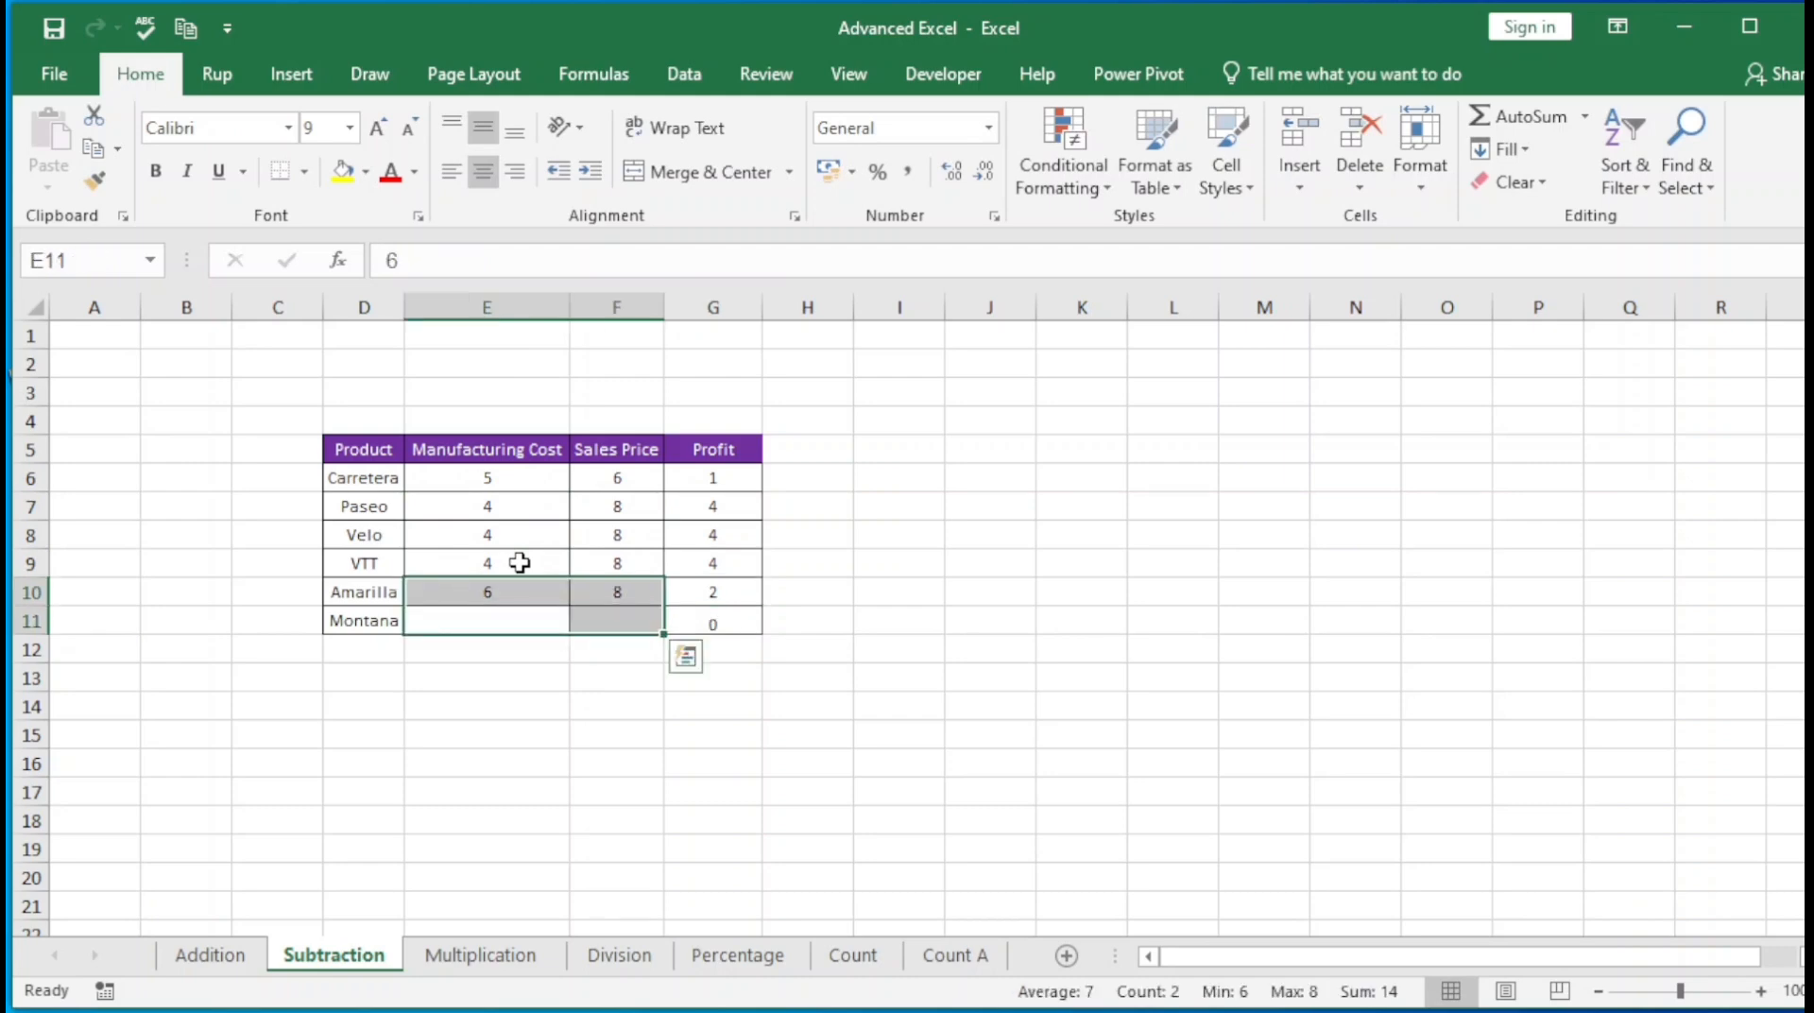
pyautogui.hotkey('ctrl', 'd')
# Examine the product names in D6:D11 and the empty row below the table
pyautogui.click(519, 562)
pyautogui.press('Up')
pyautogui.press('Up')
pyautogui.press('Up')
pyautogui.press('Left')
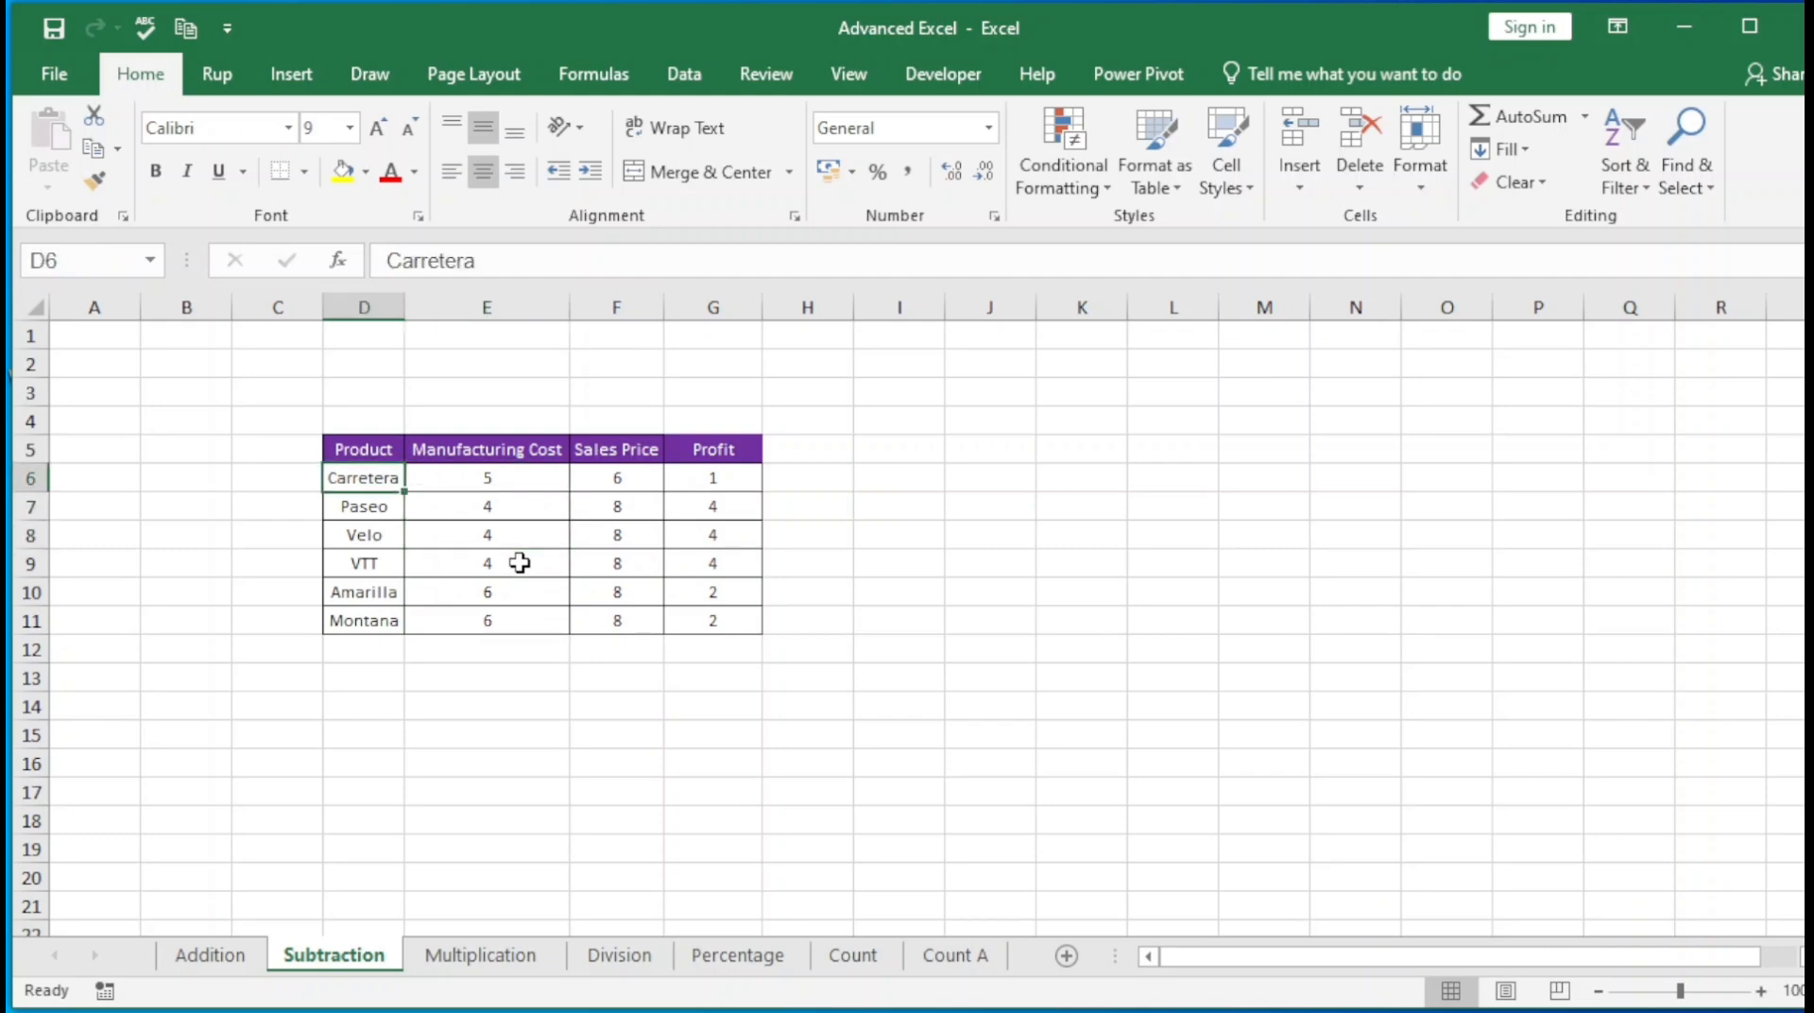
pyautogui.hotkey('ctrl', 'shift', 'Down')
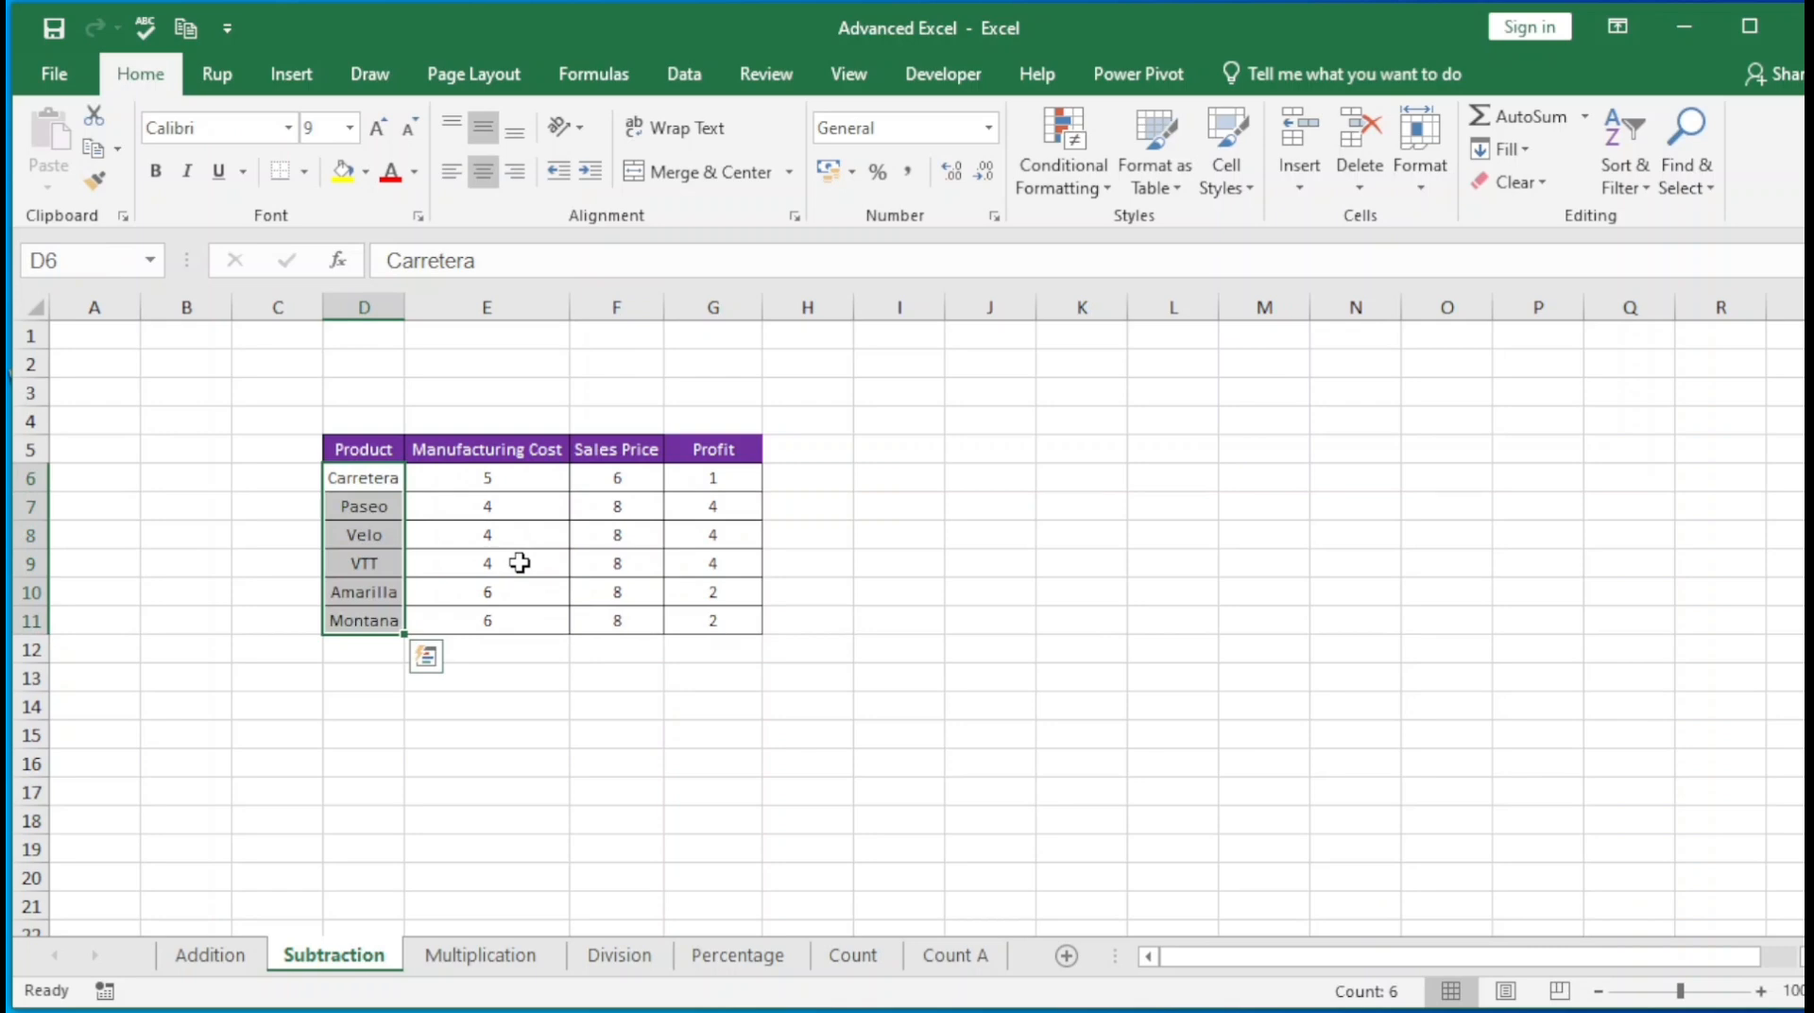
pyautogui.click(520, 562)
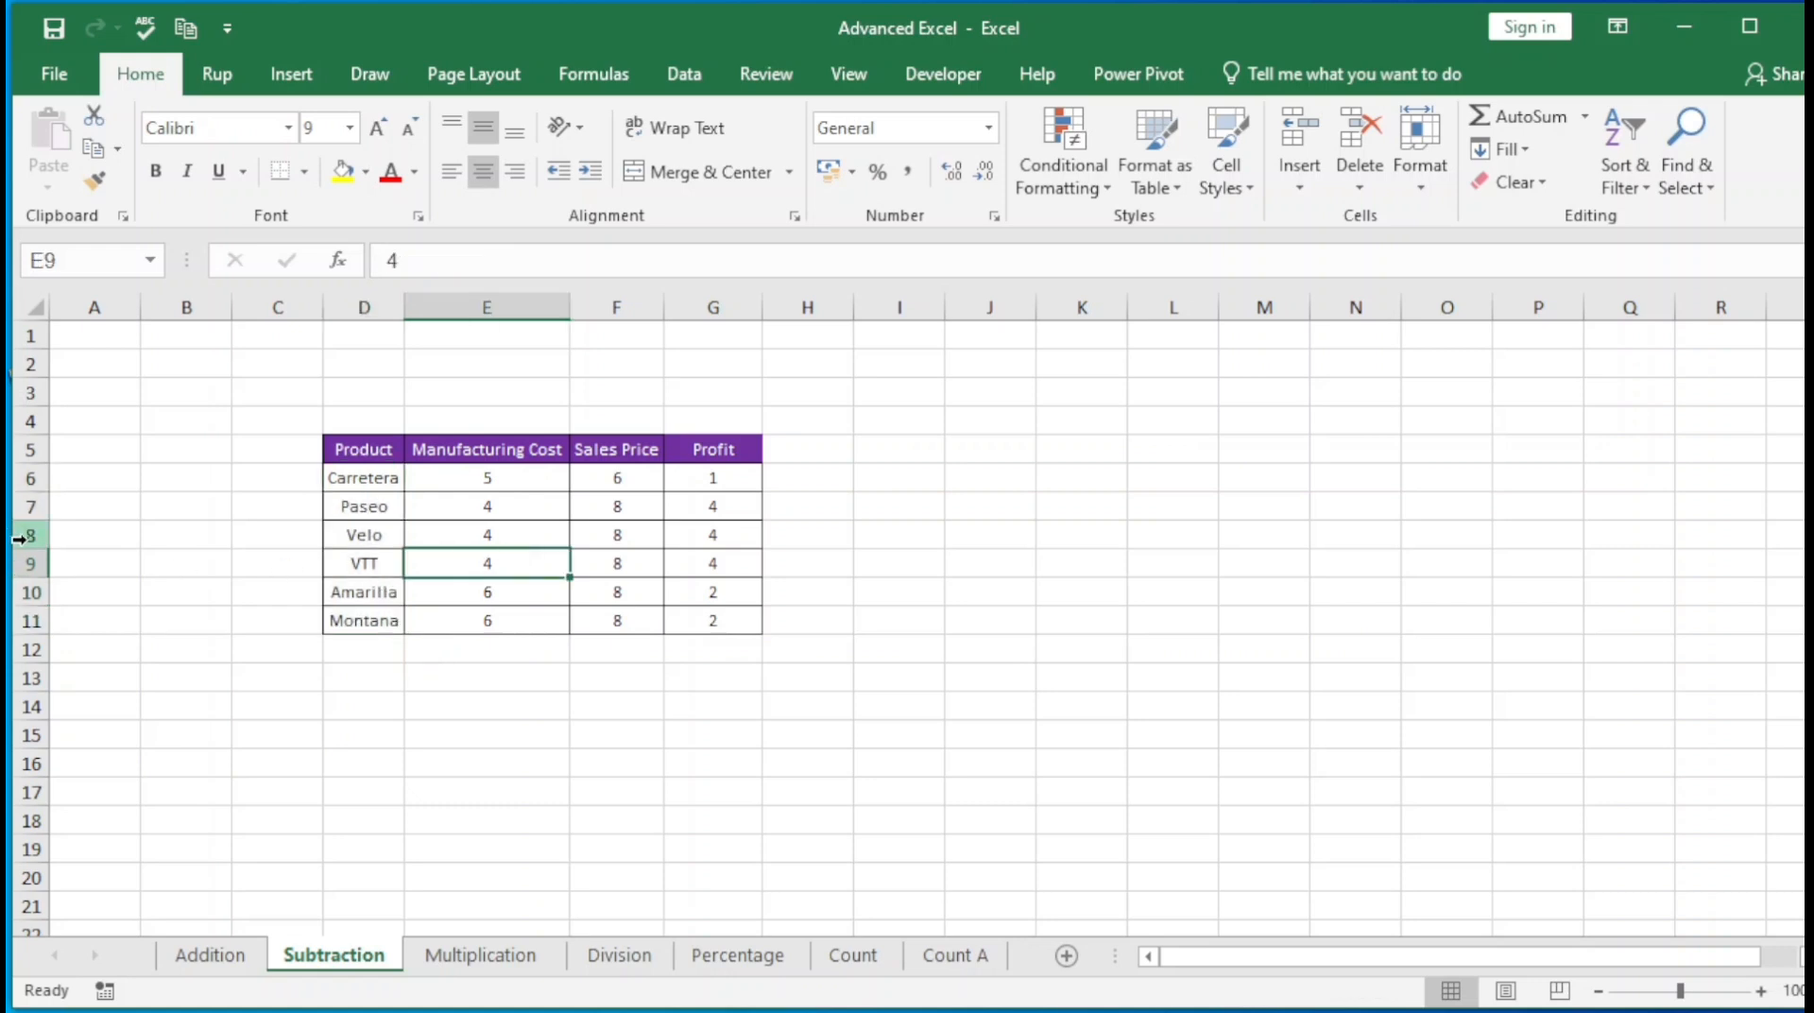
pyautogui.click(337, 650)
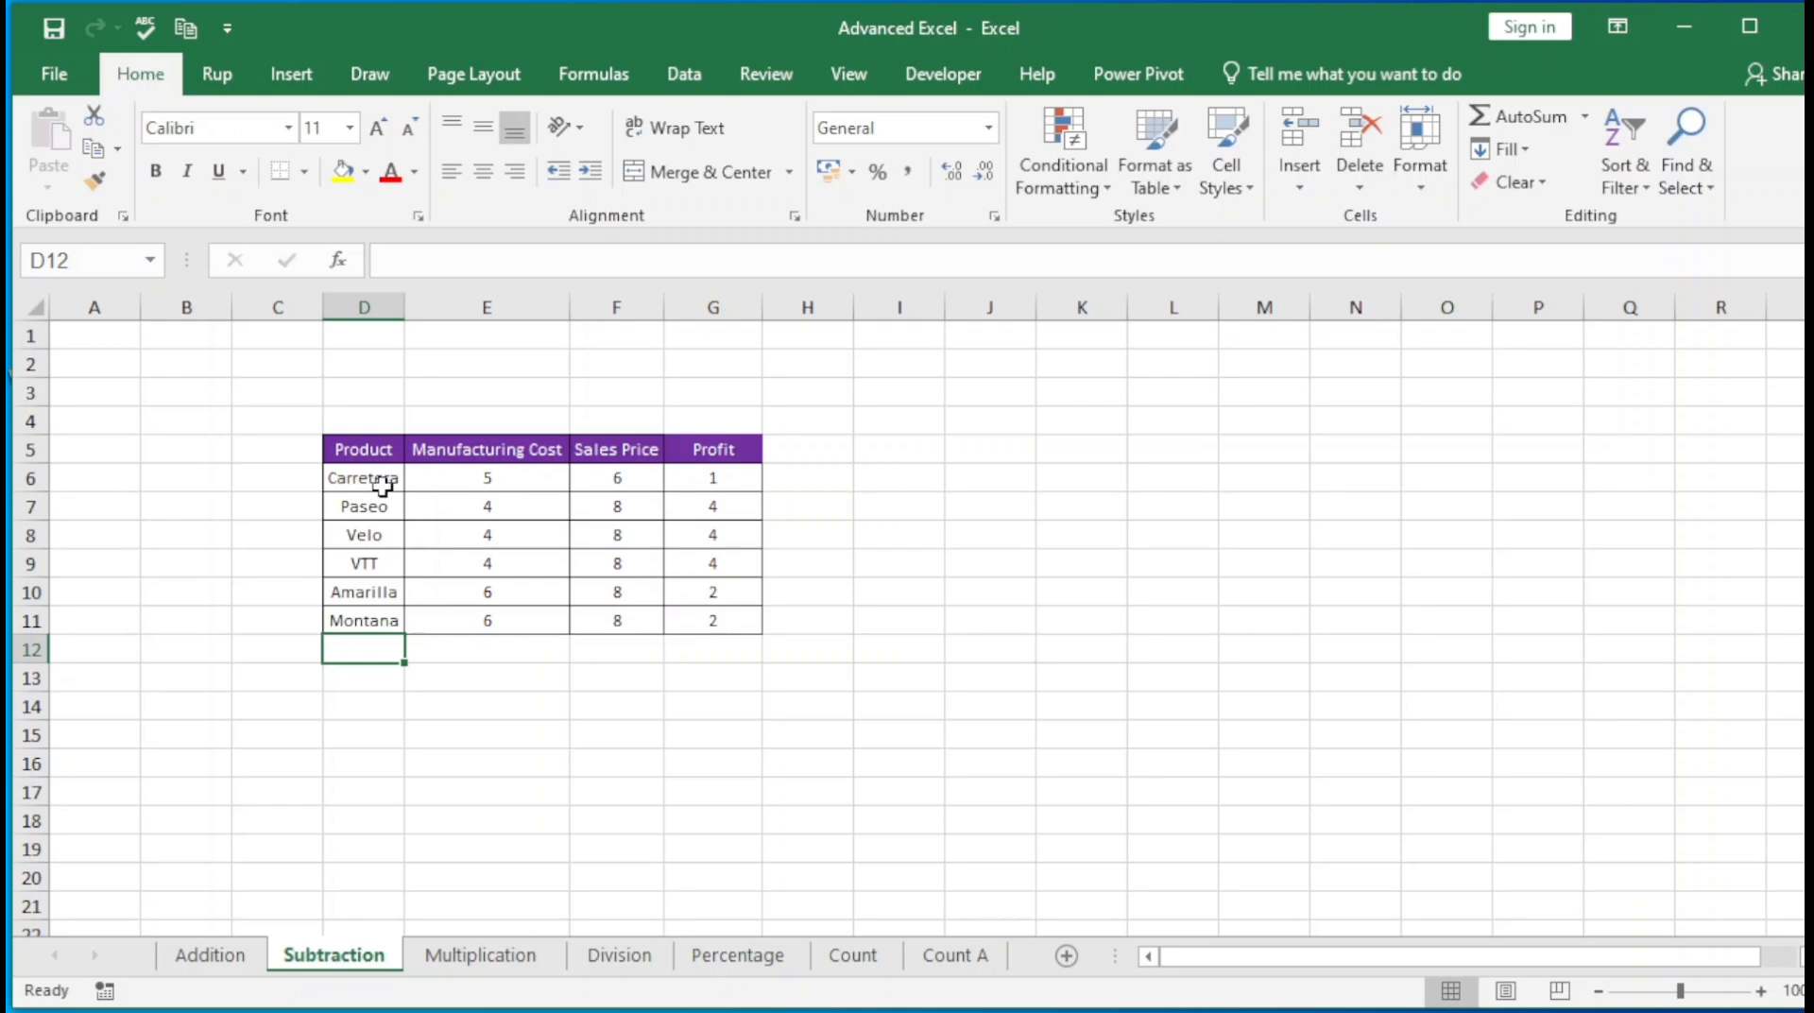
# Insert a blank row above the Paseo row, at row 7 of the table
pyautogui.click(34, 507)
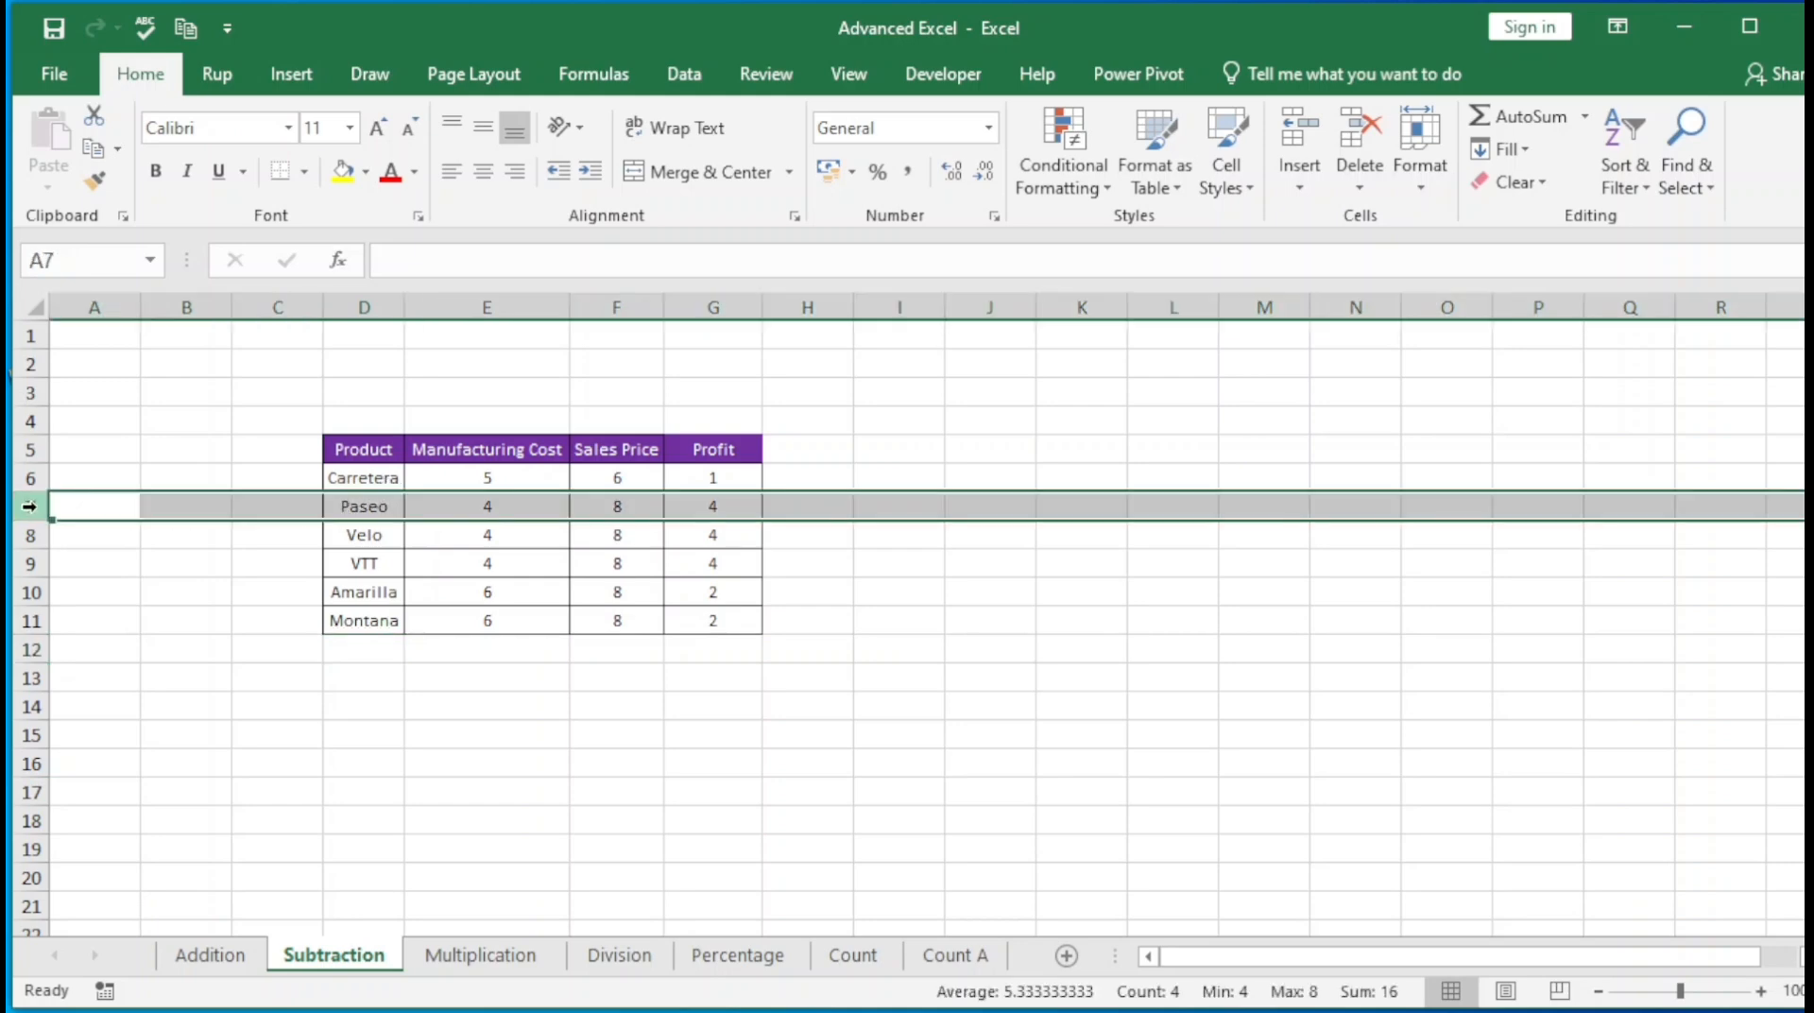
pyautogui.rightClick(35, 507)
pyautogui.click(173, 715)
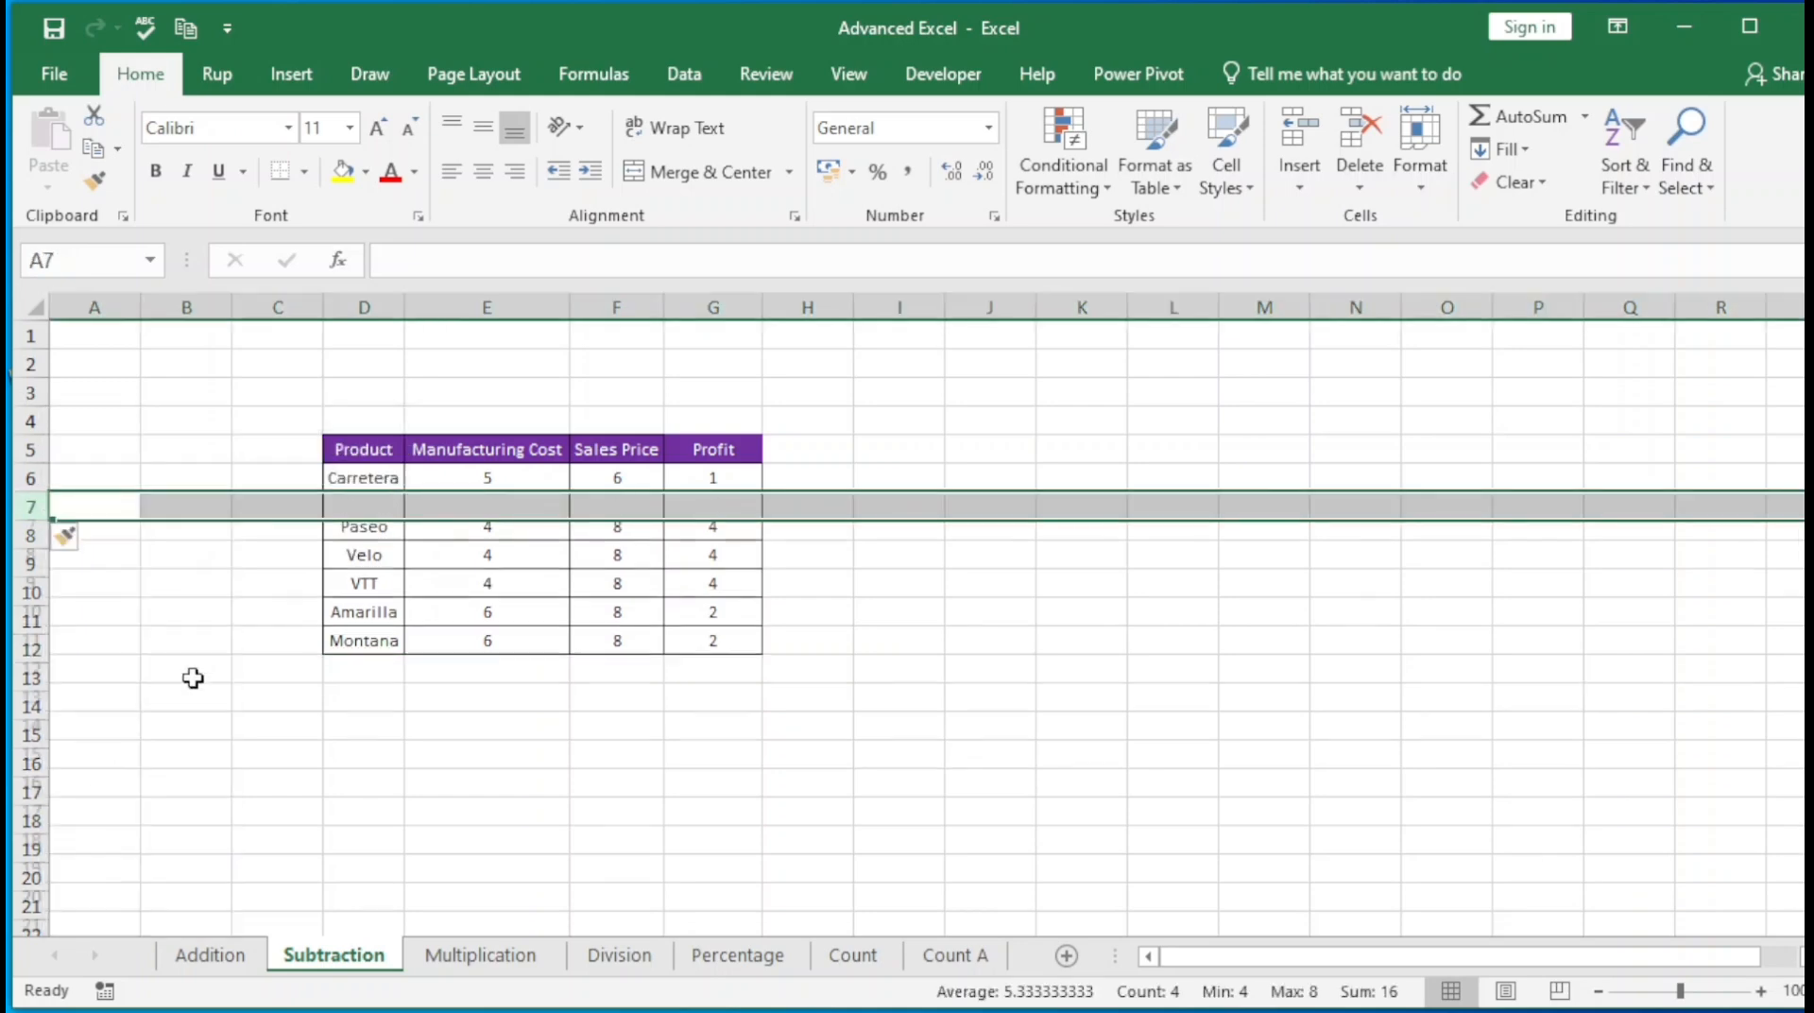
# Fill in row 7 with the product Apple, a manufacturing cost of 10 and a sales price of 13
pyautogui.click(364, 507)
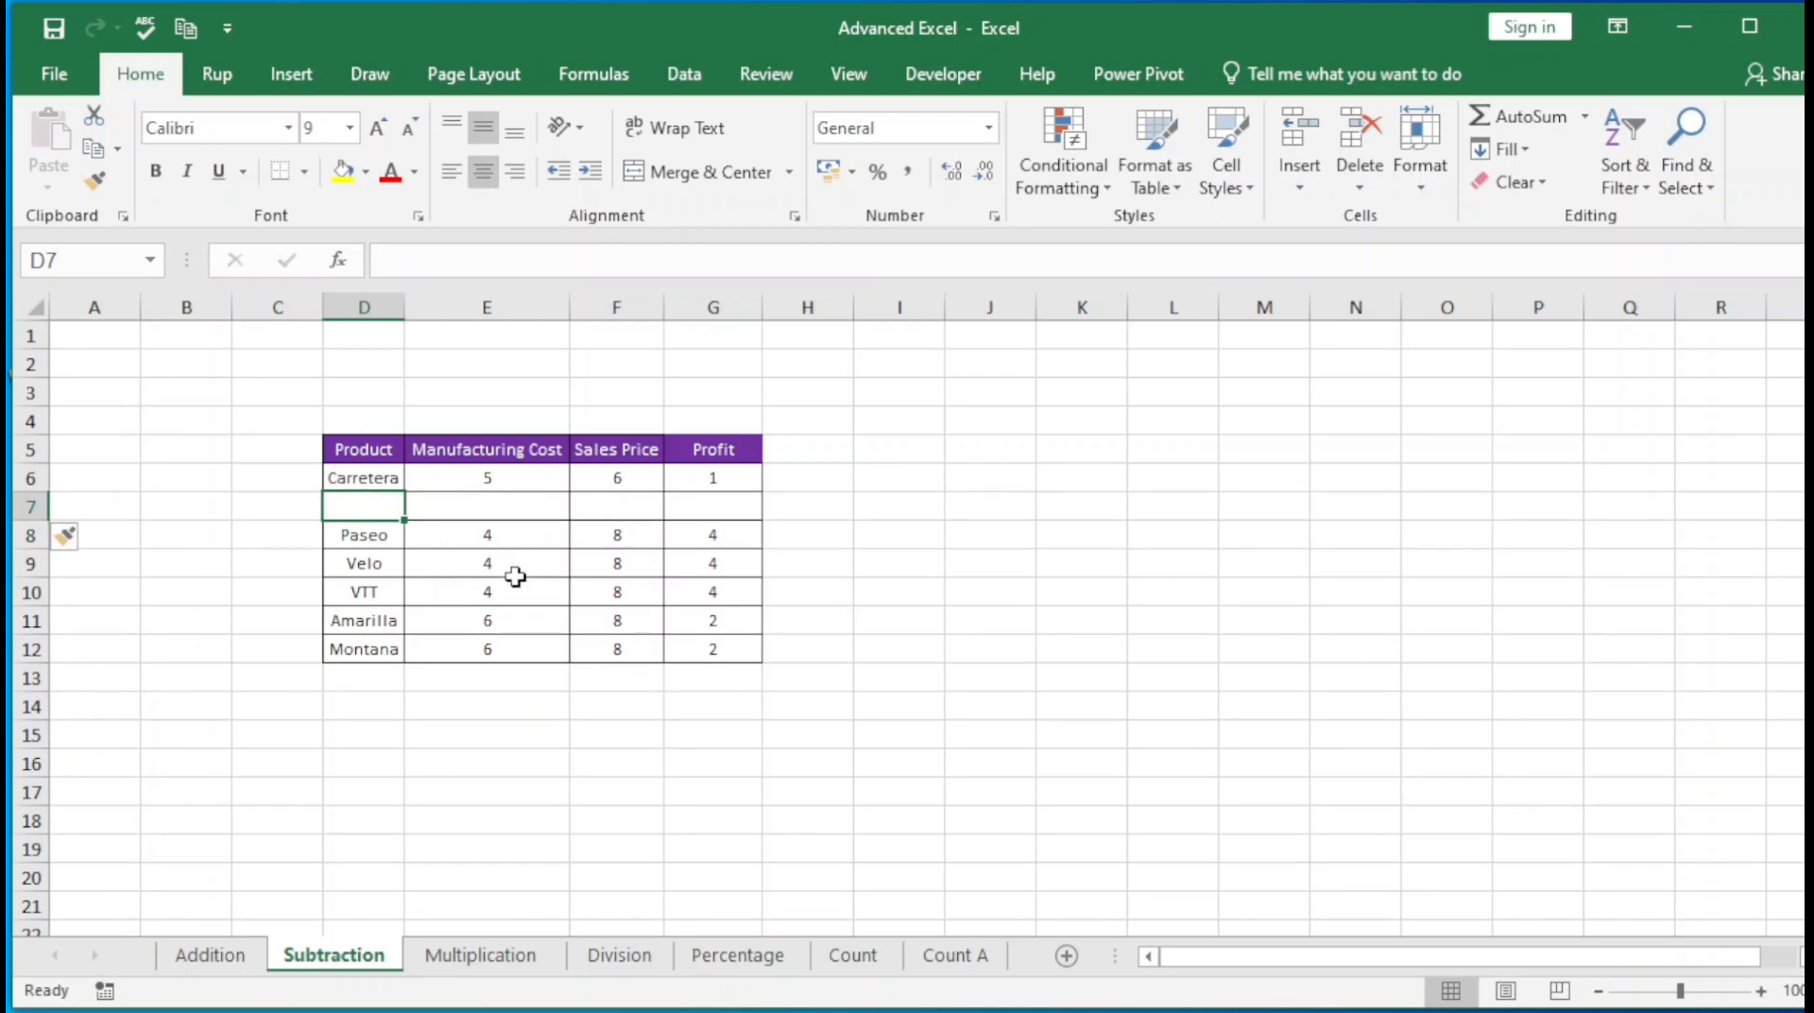
pyautogui.write('Apple')
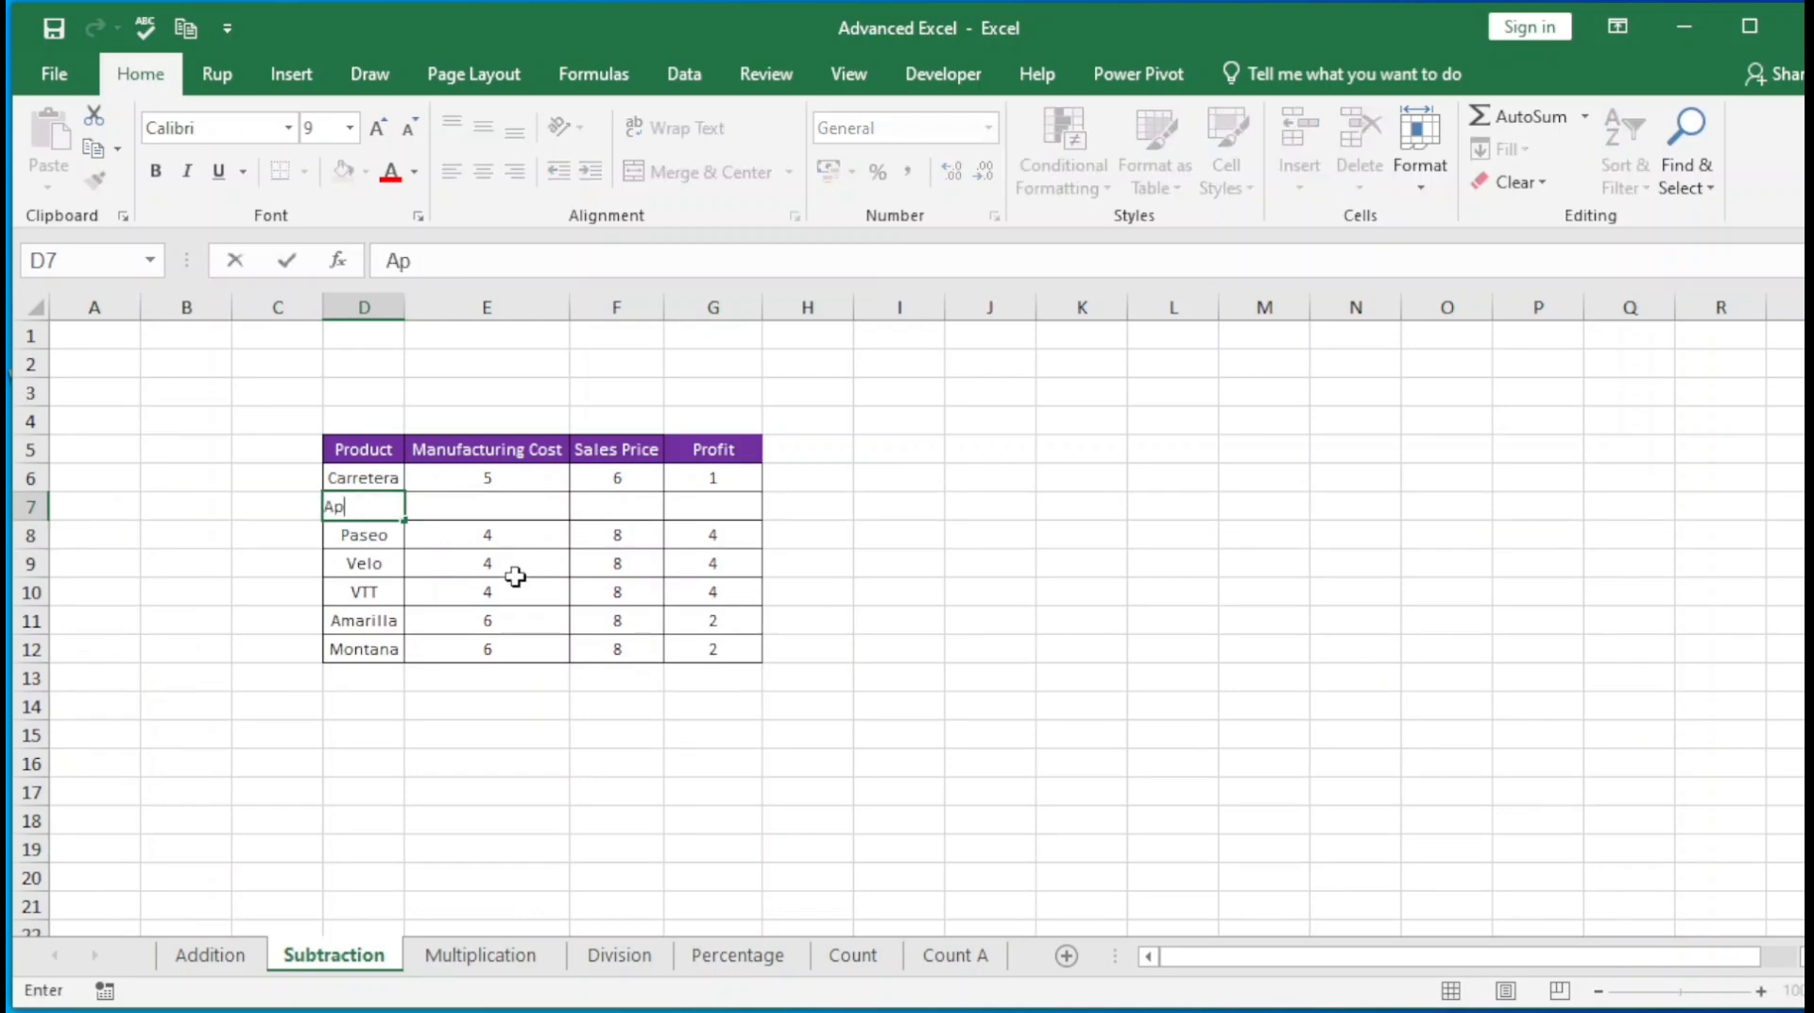
pyautogui.press('Tab')
pyautogui.press('Tab')
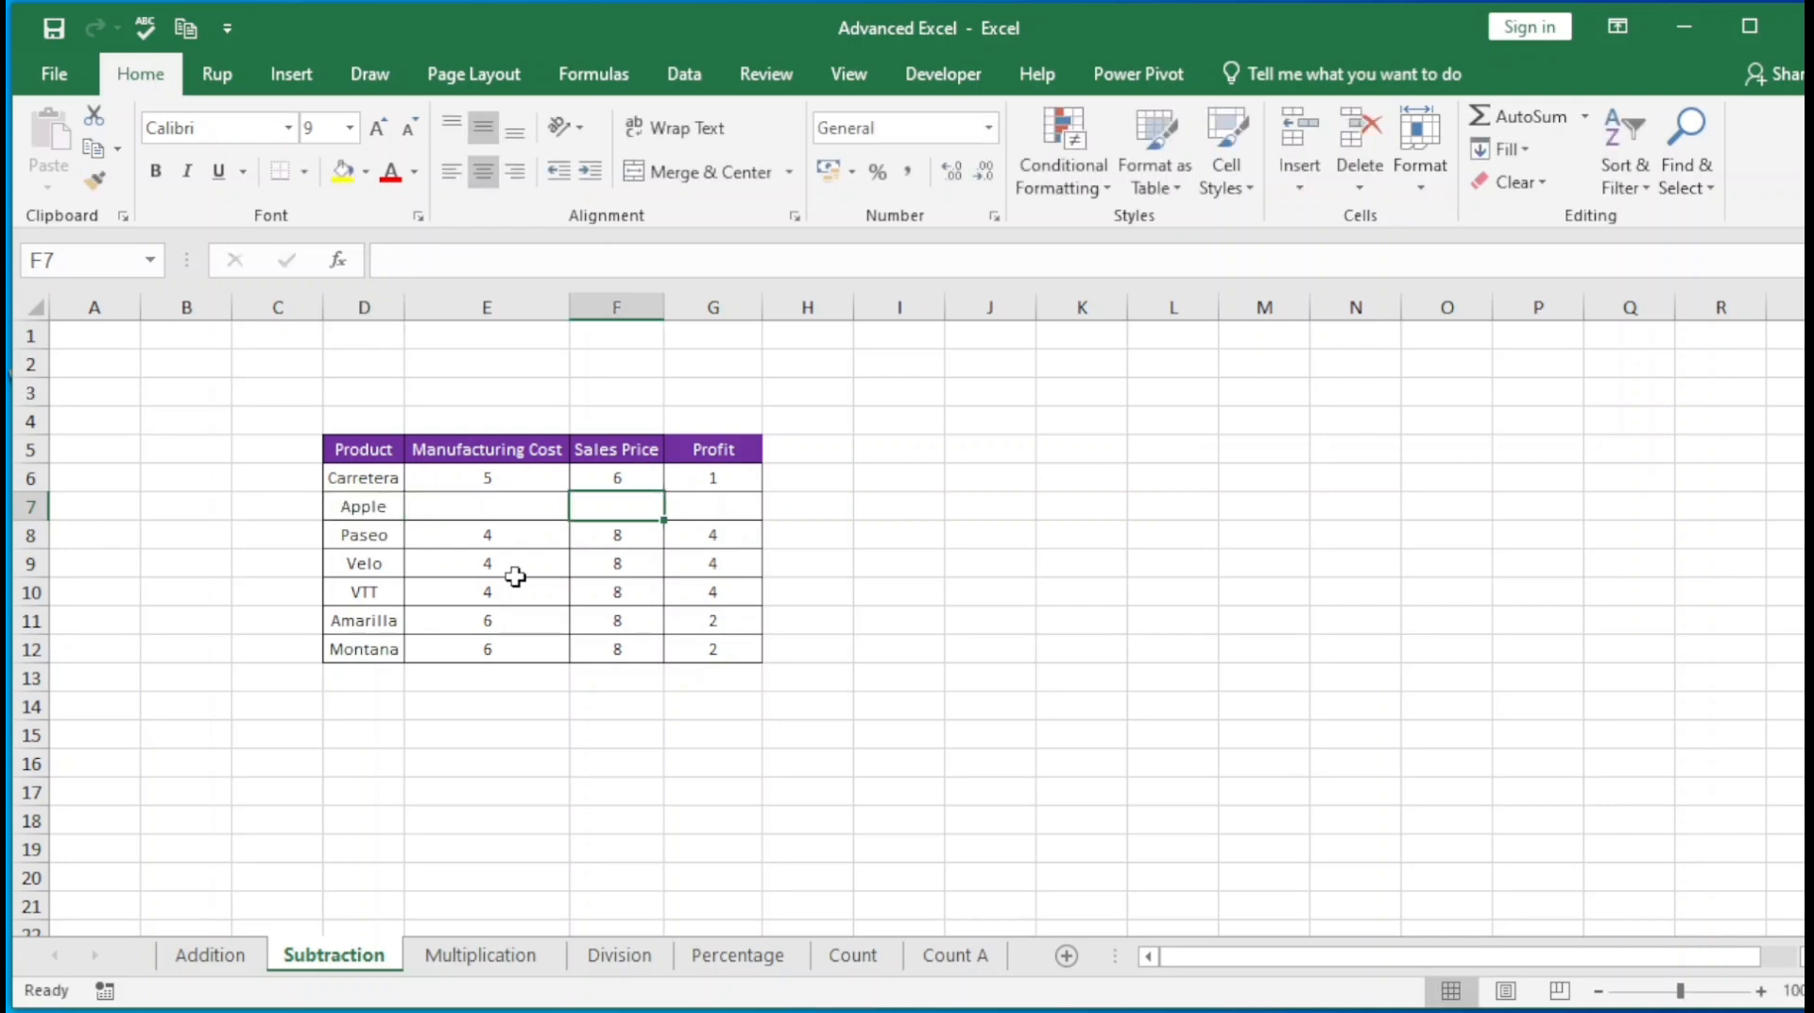
pyautogui.press('Left')
pyautogui.write('10')
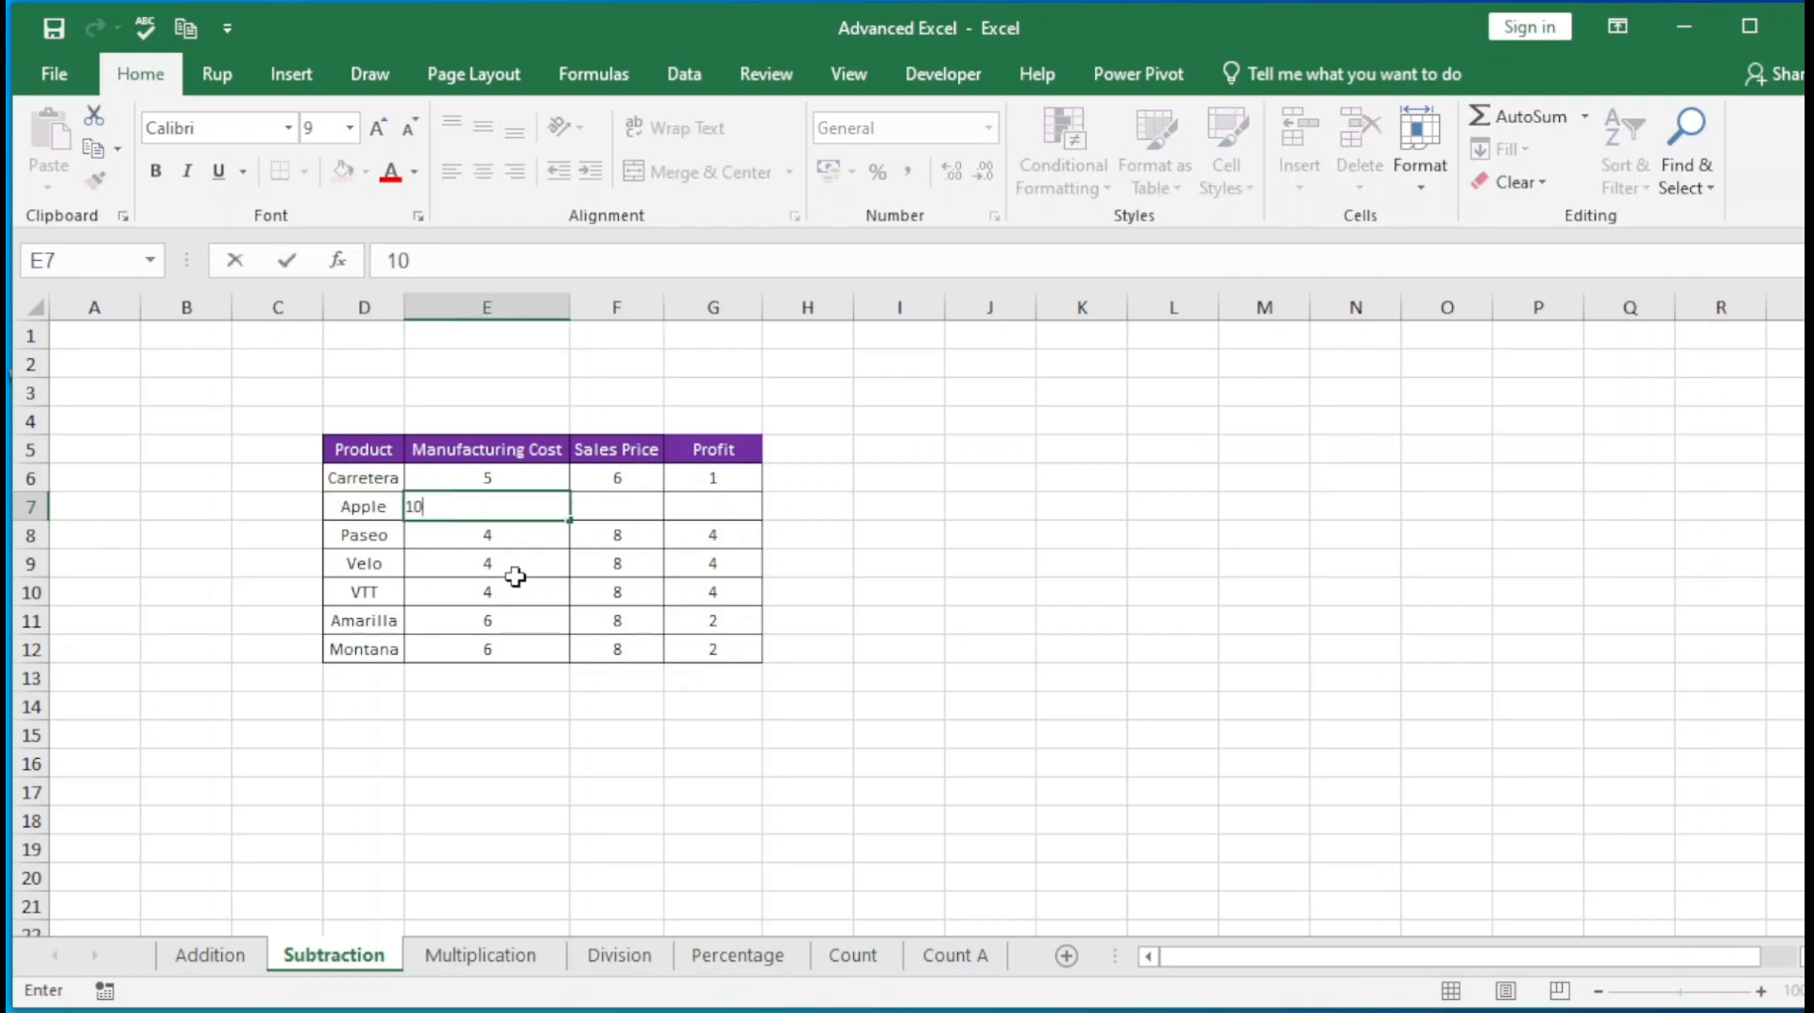
pyautogui.press('Tab')
pyautogui.write('1')
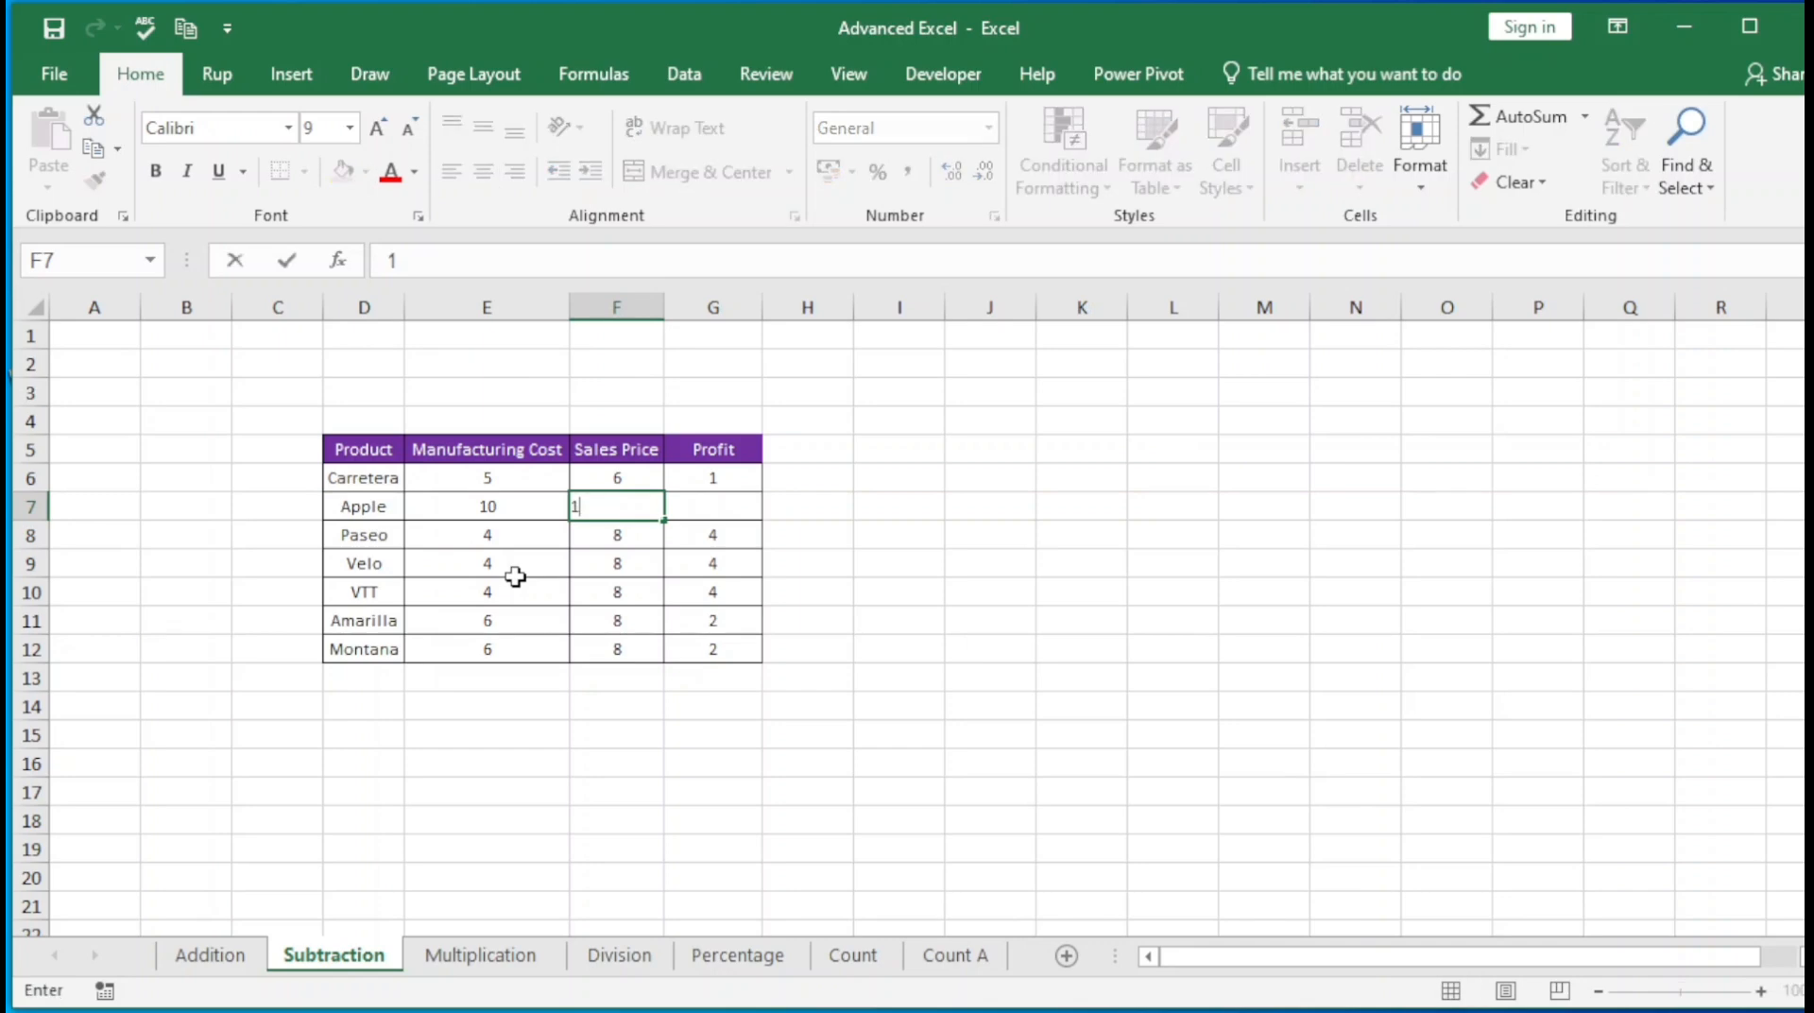
pyautogui.write('3')
pyautogui.press('Tab')
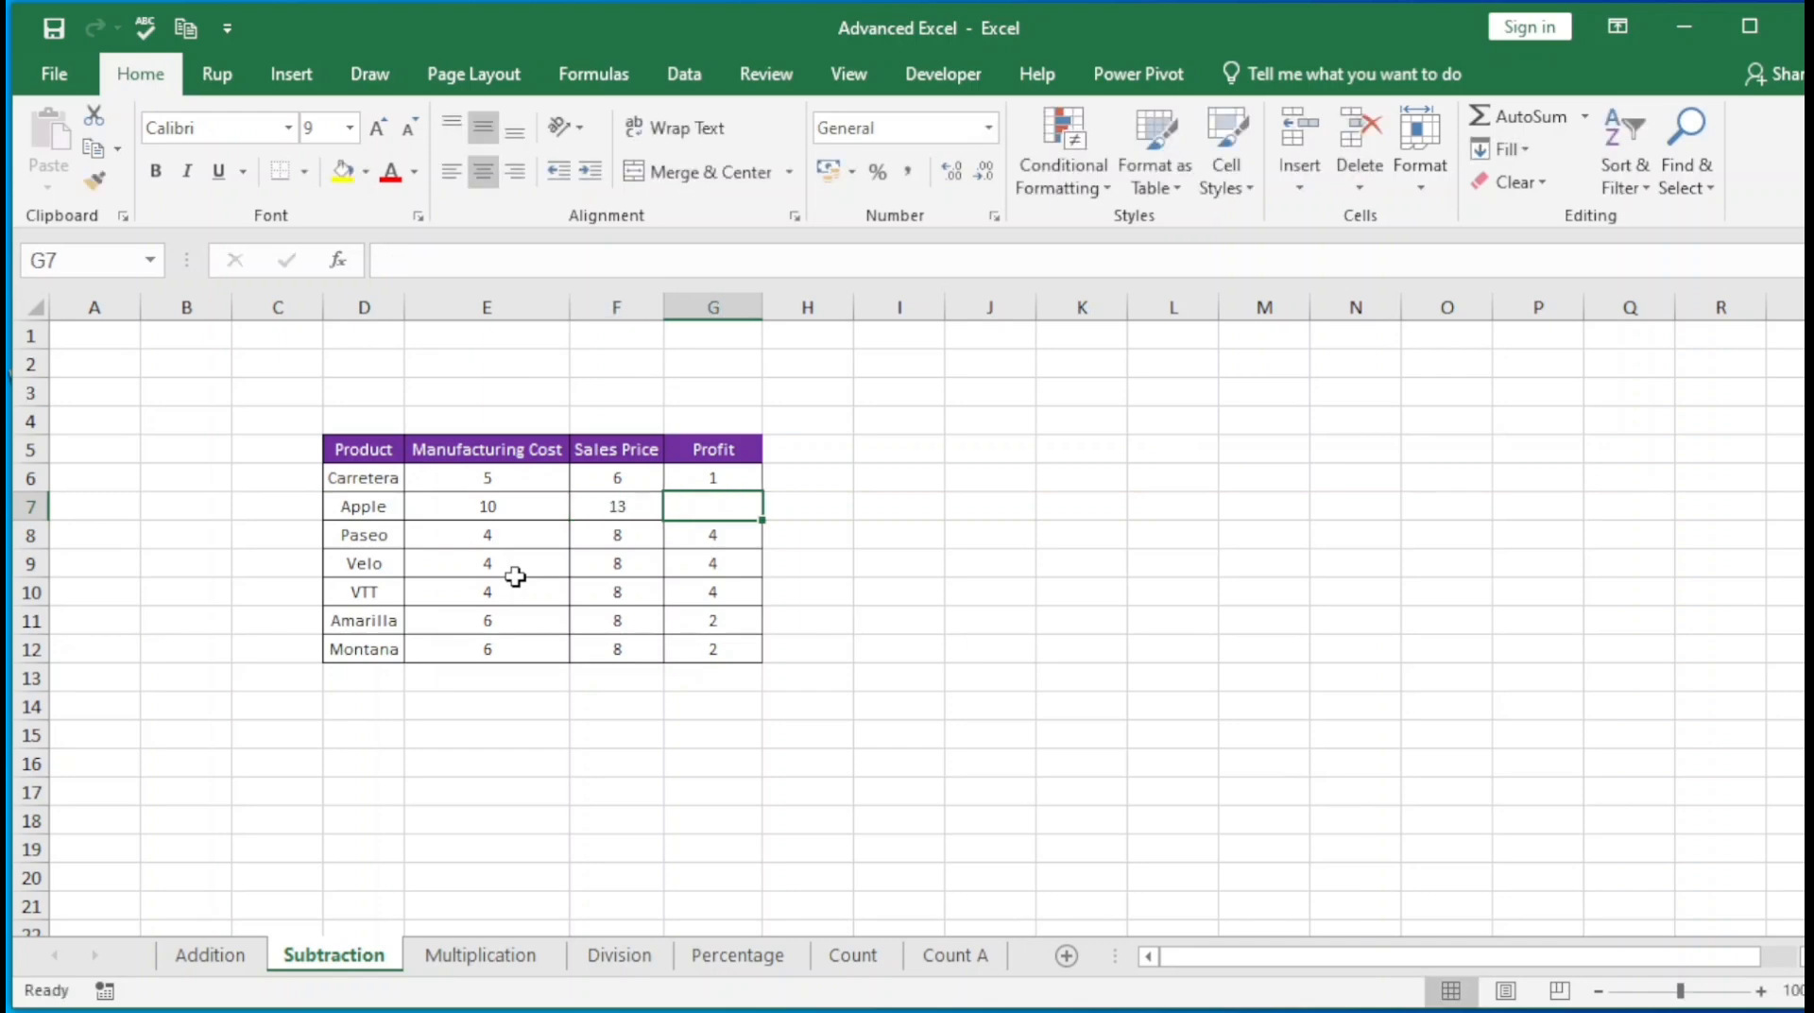
# Fill the Profit formula from G6 down into Apple's Profit cell G7
pyautogui.hotkey('shift', 'Up')
pyautogui.hotkey('ctrl', 'd')
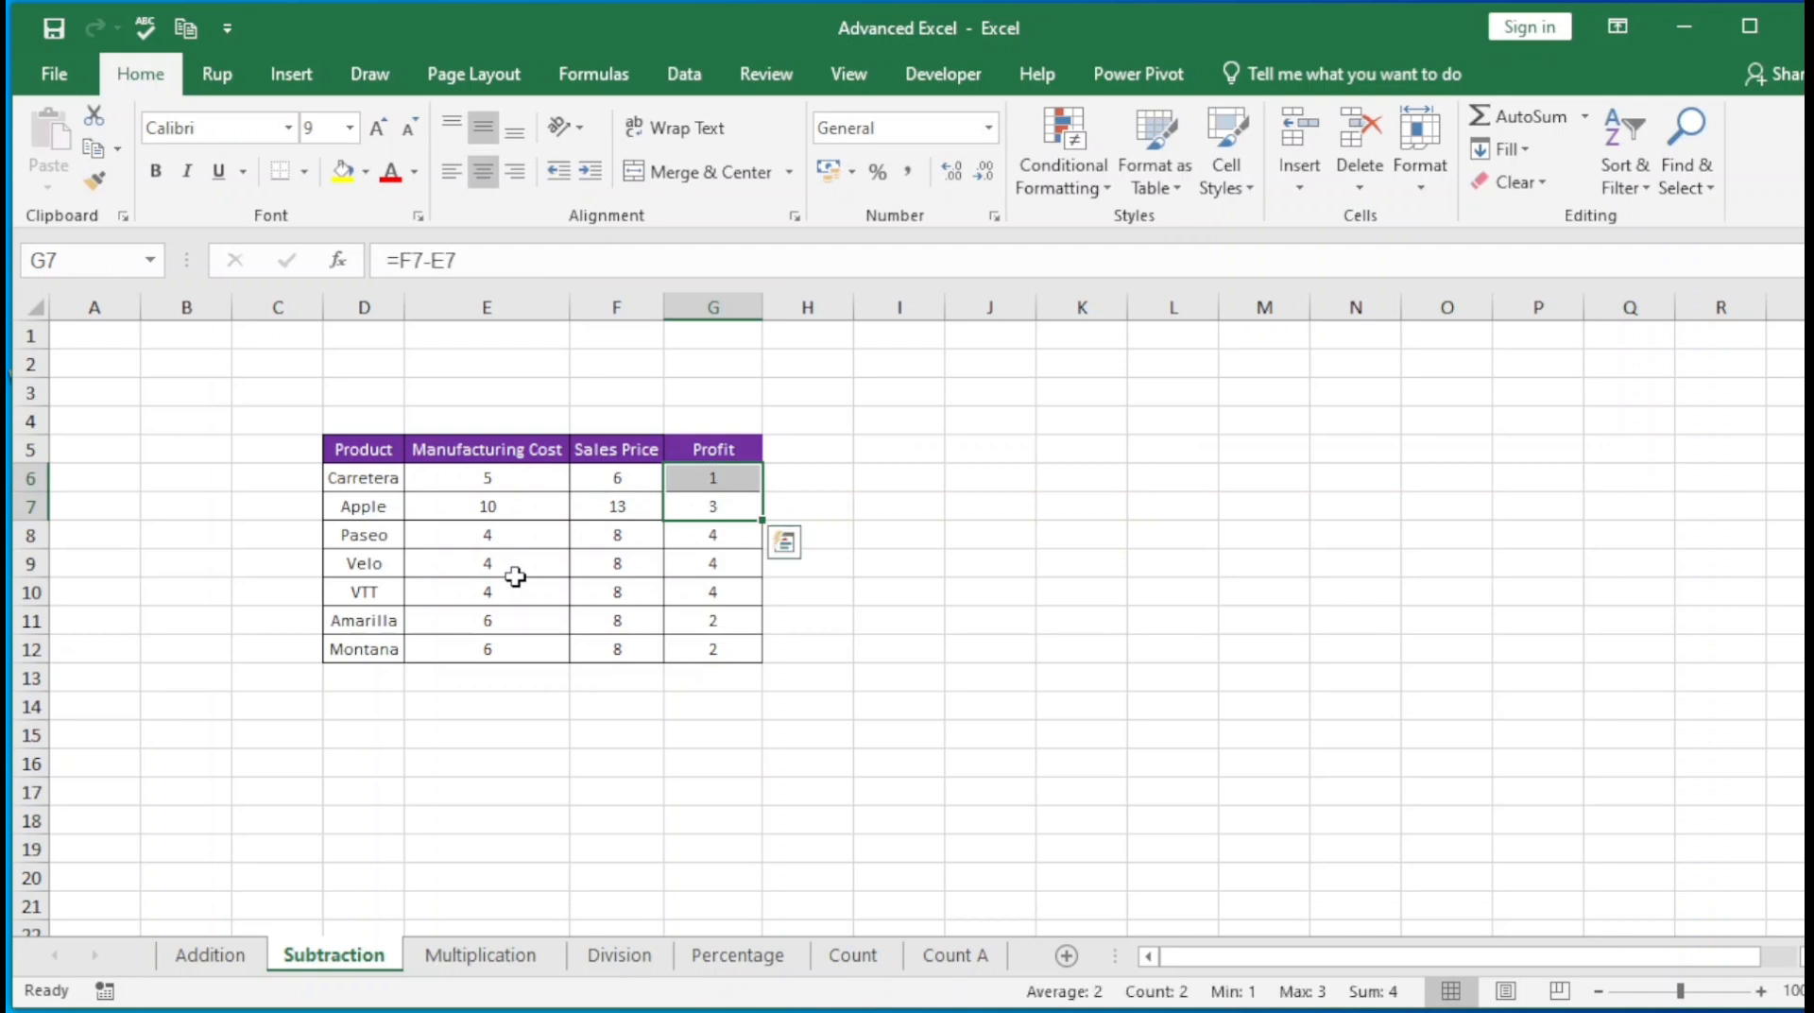
pyautogui.hotkey('shift', 'Down')
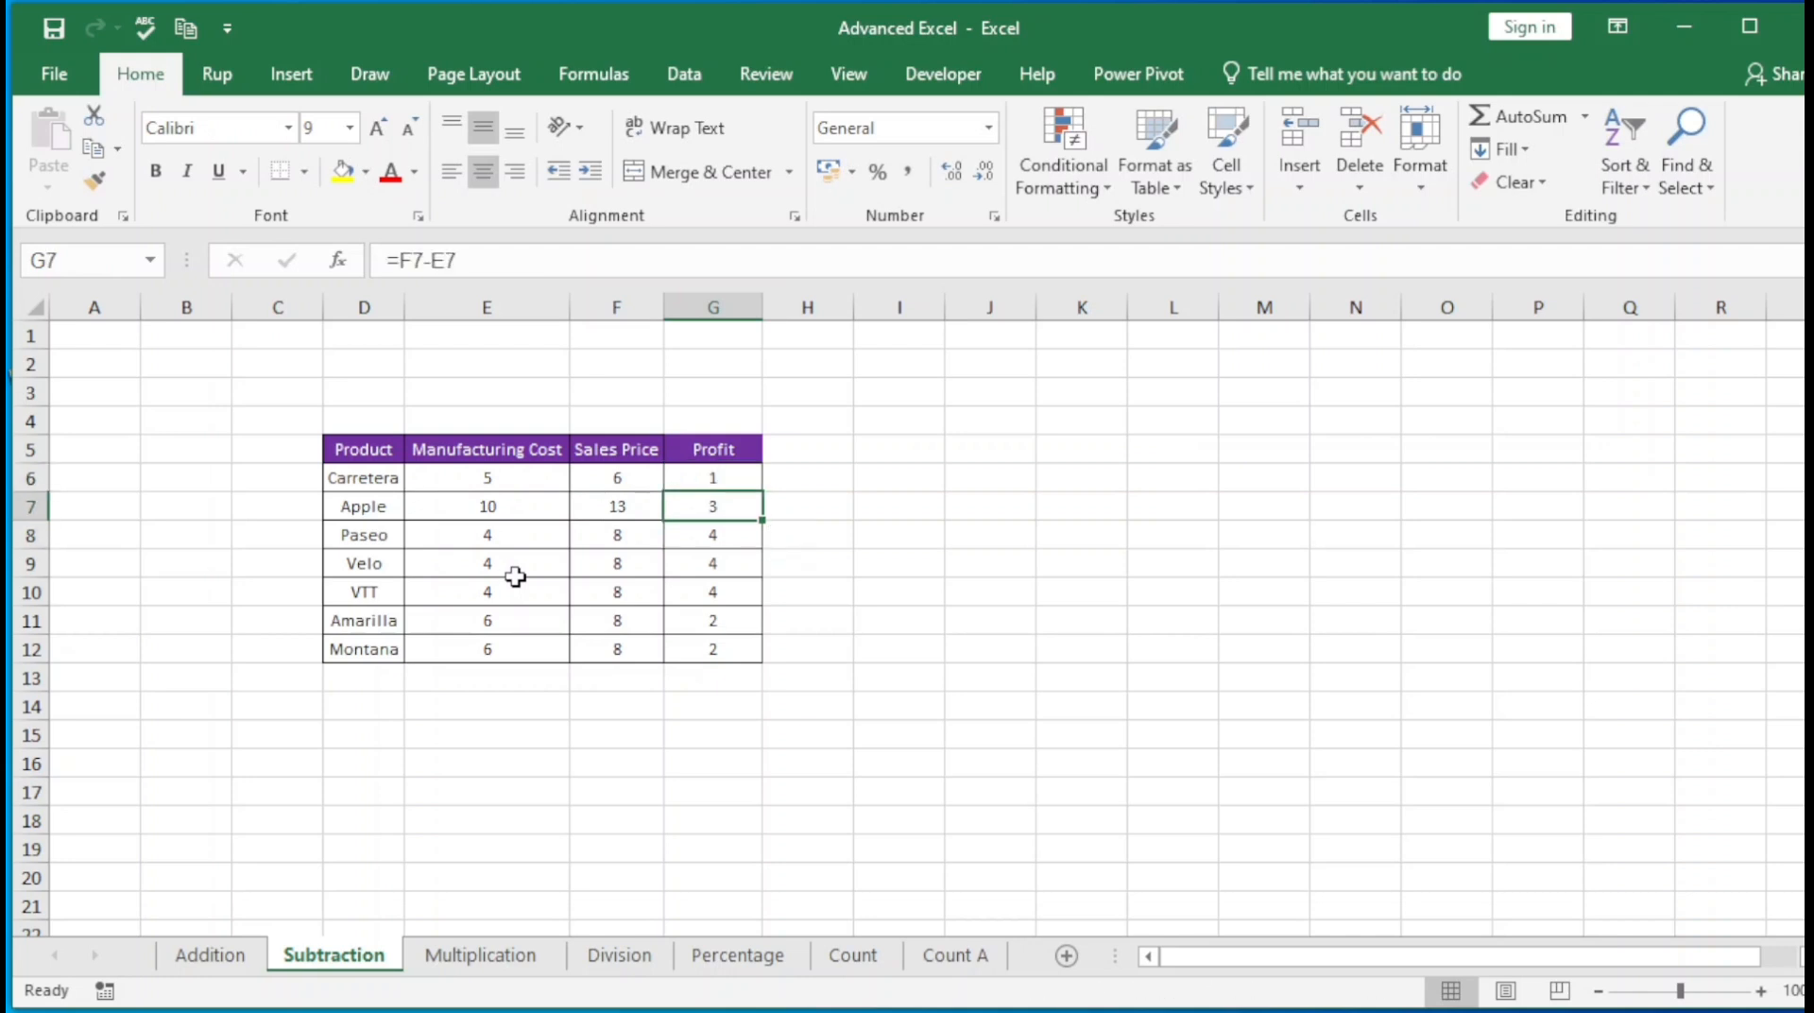
# Check the cell references in the Profit formulas for Apple, Paseo and Velo in G7:G9
pyautogui.press('F2')
pyautogui.press('Return')
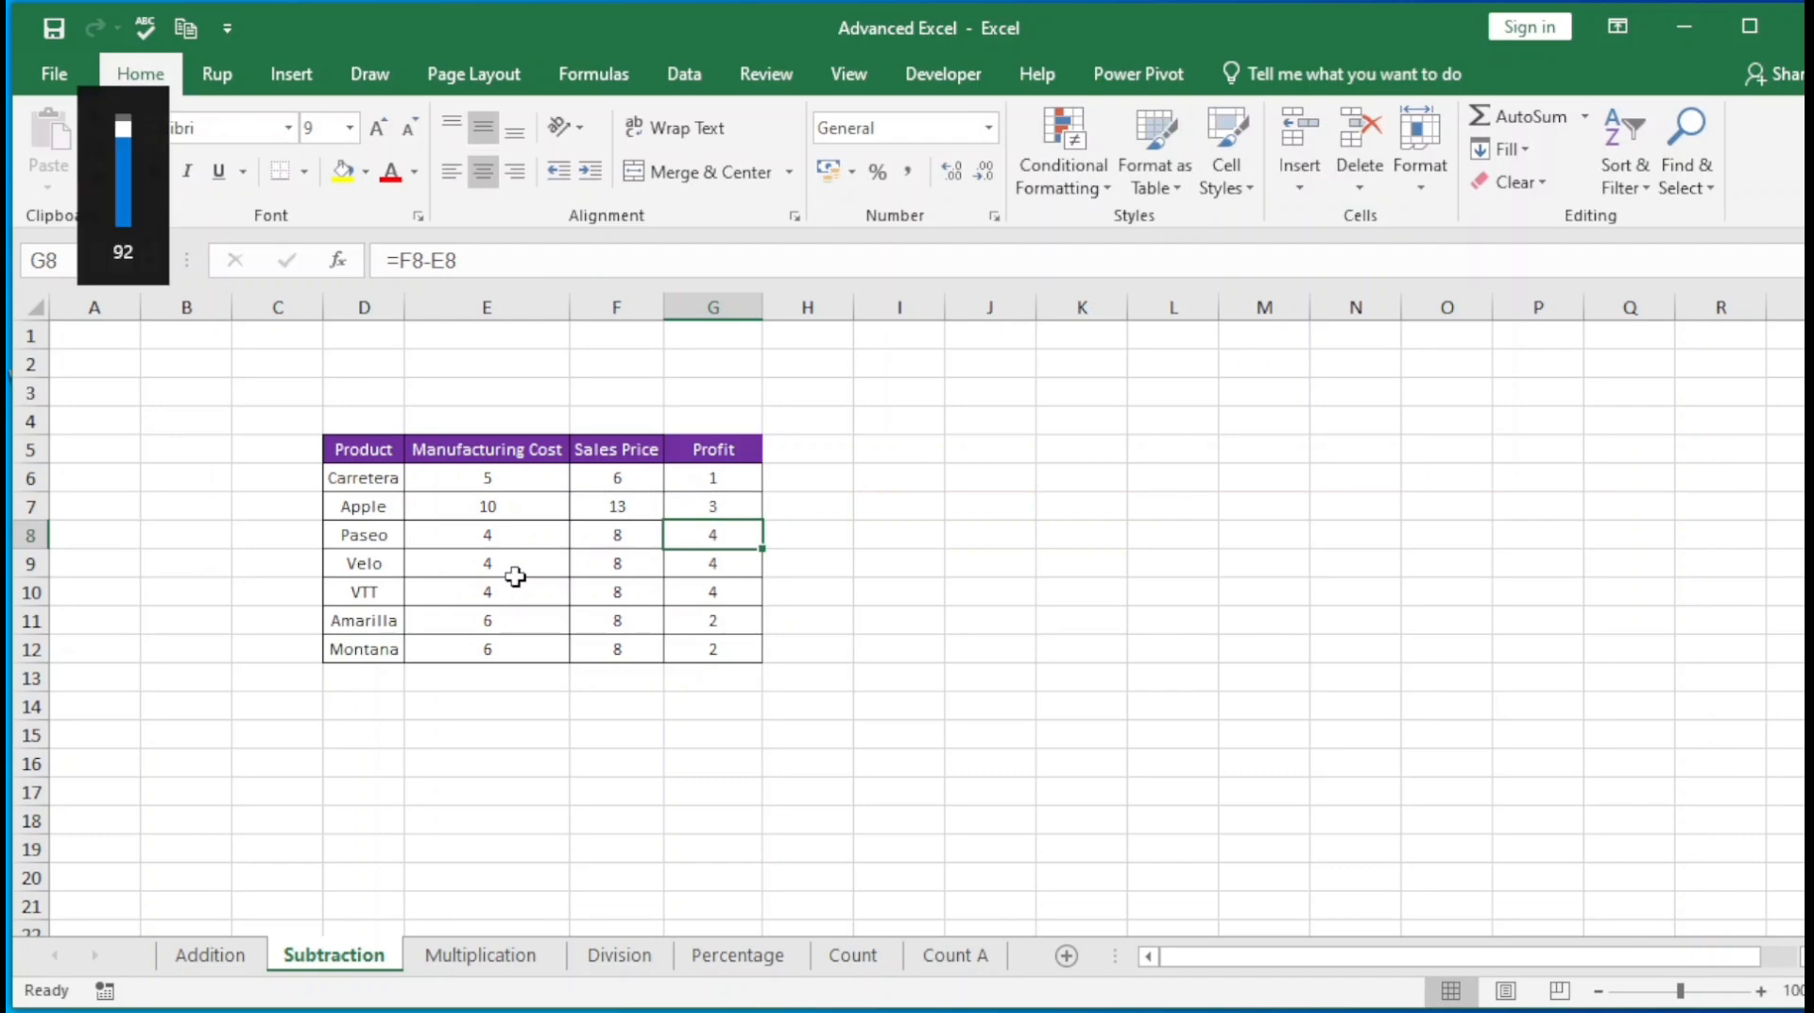
pyautogui.press('F2')
pyautogui.press('Return')
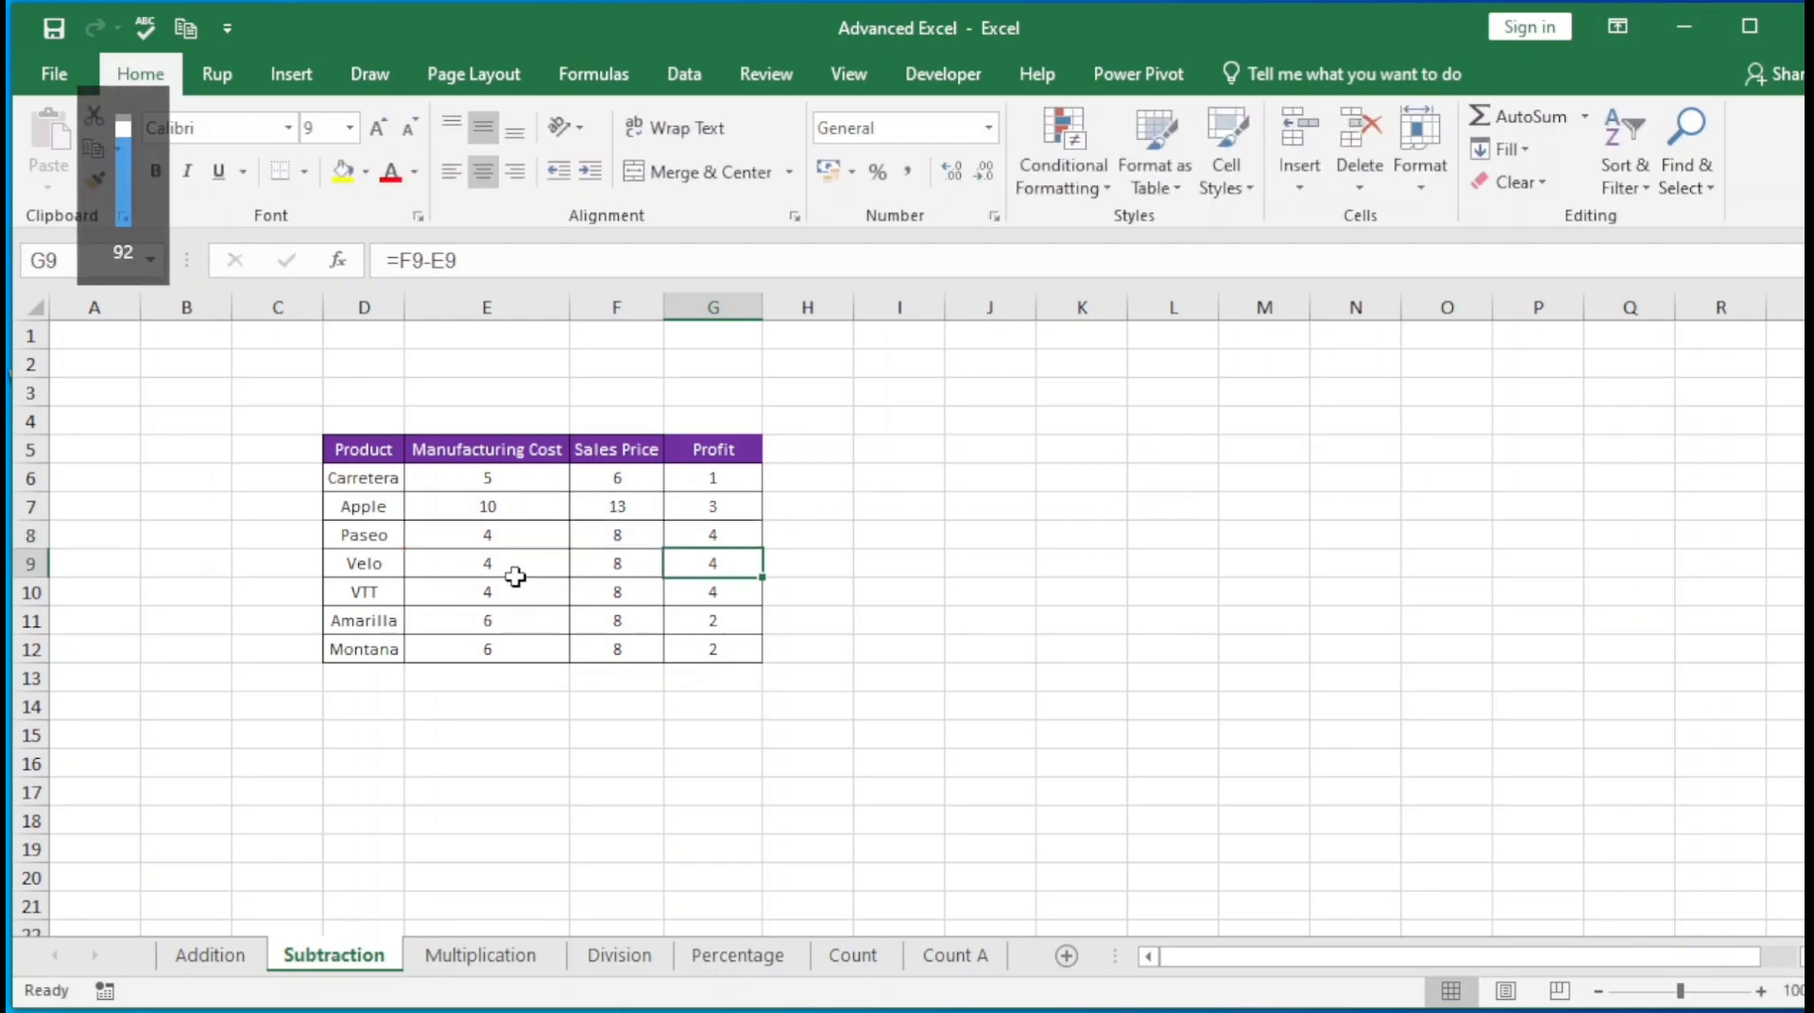
pyautogui.press('Return')
# Copy the Montana row D12:G12 down into row 13 by filling down, including its Profit formula
pyautogui.press('Down')
pyautogui.press('Down')
pyautogui.press('Down')
pyautogui.press('Left')
pyautogui.press('Left')
pyautogui.press('Left')
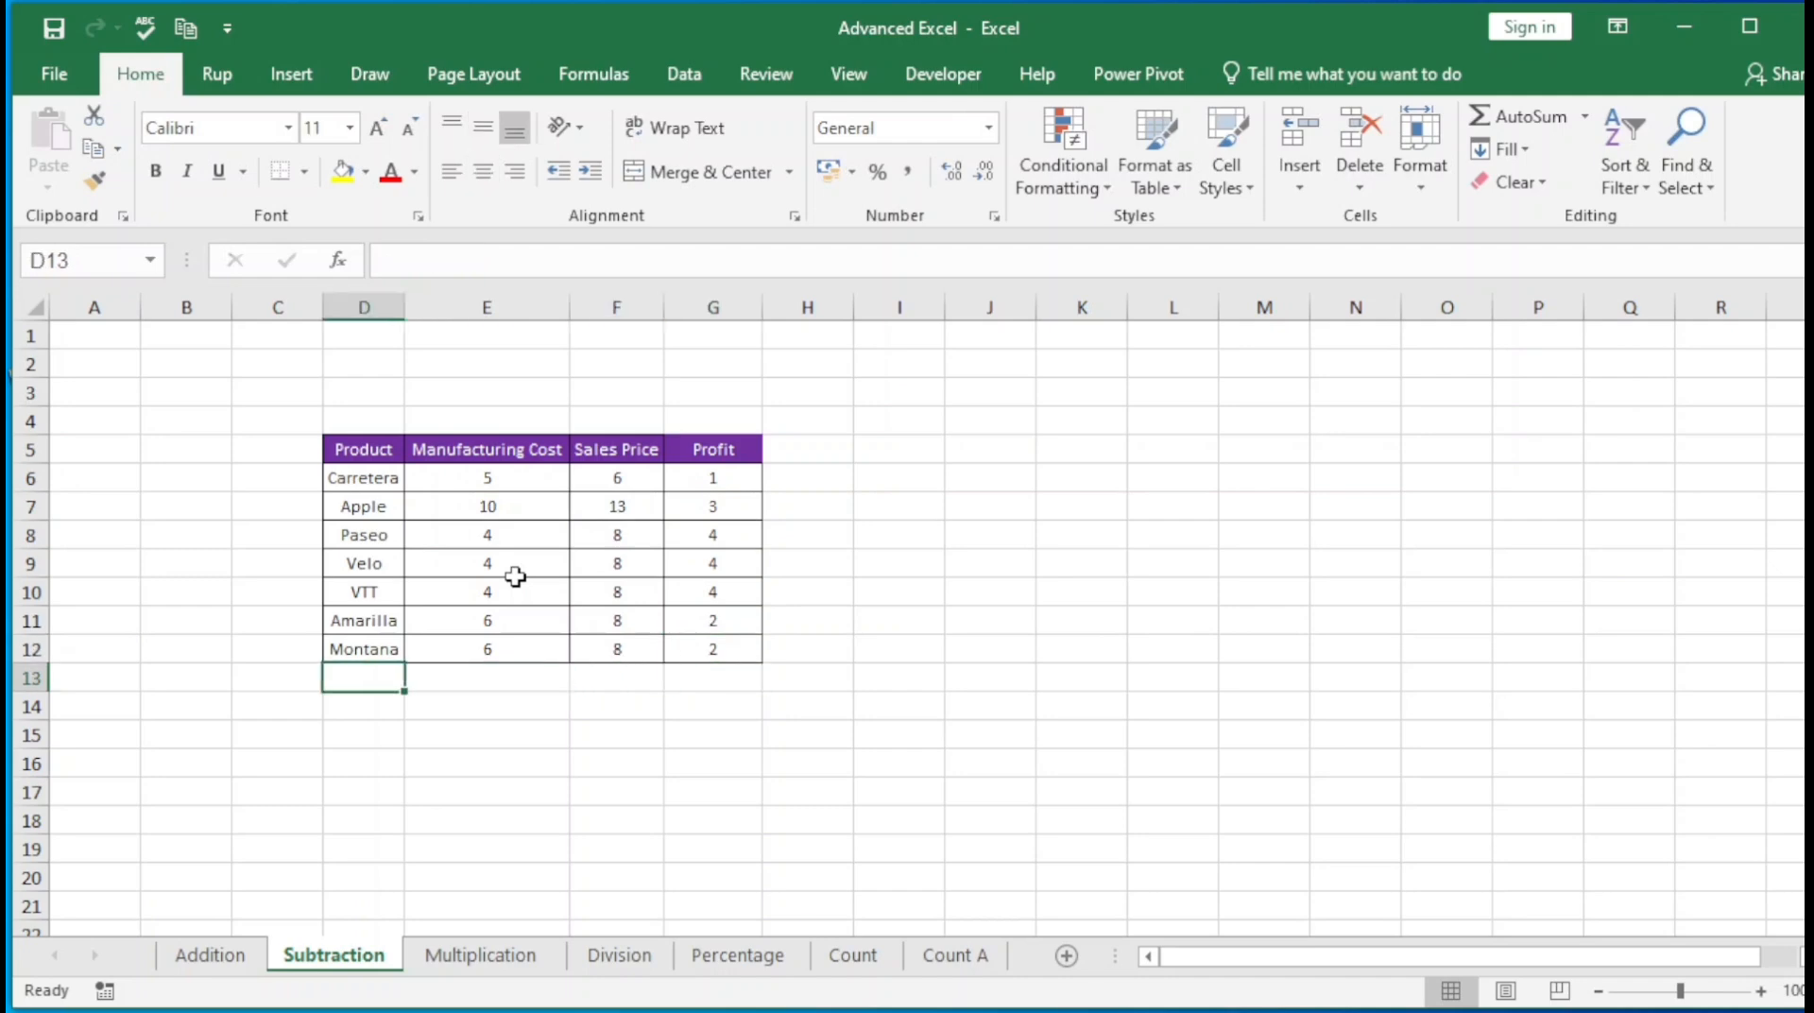
pyautogui.press('Up')
pyautogui.press('Right')
pyautogui.press('Down')
pyautogui.press('Left')
pyautogui.hotkey('shift', 'Up')
pyautogui.hotkey('shift', 'Right')
pyautogui.hotkey('shift', 'Right')
pyautogui.hotkey('shift', 'Right')
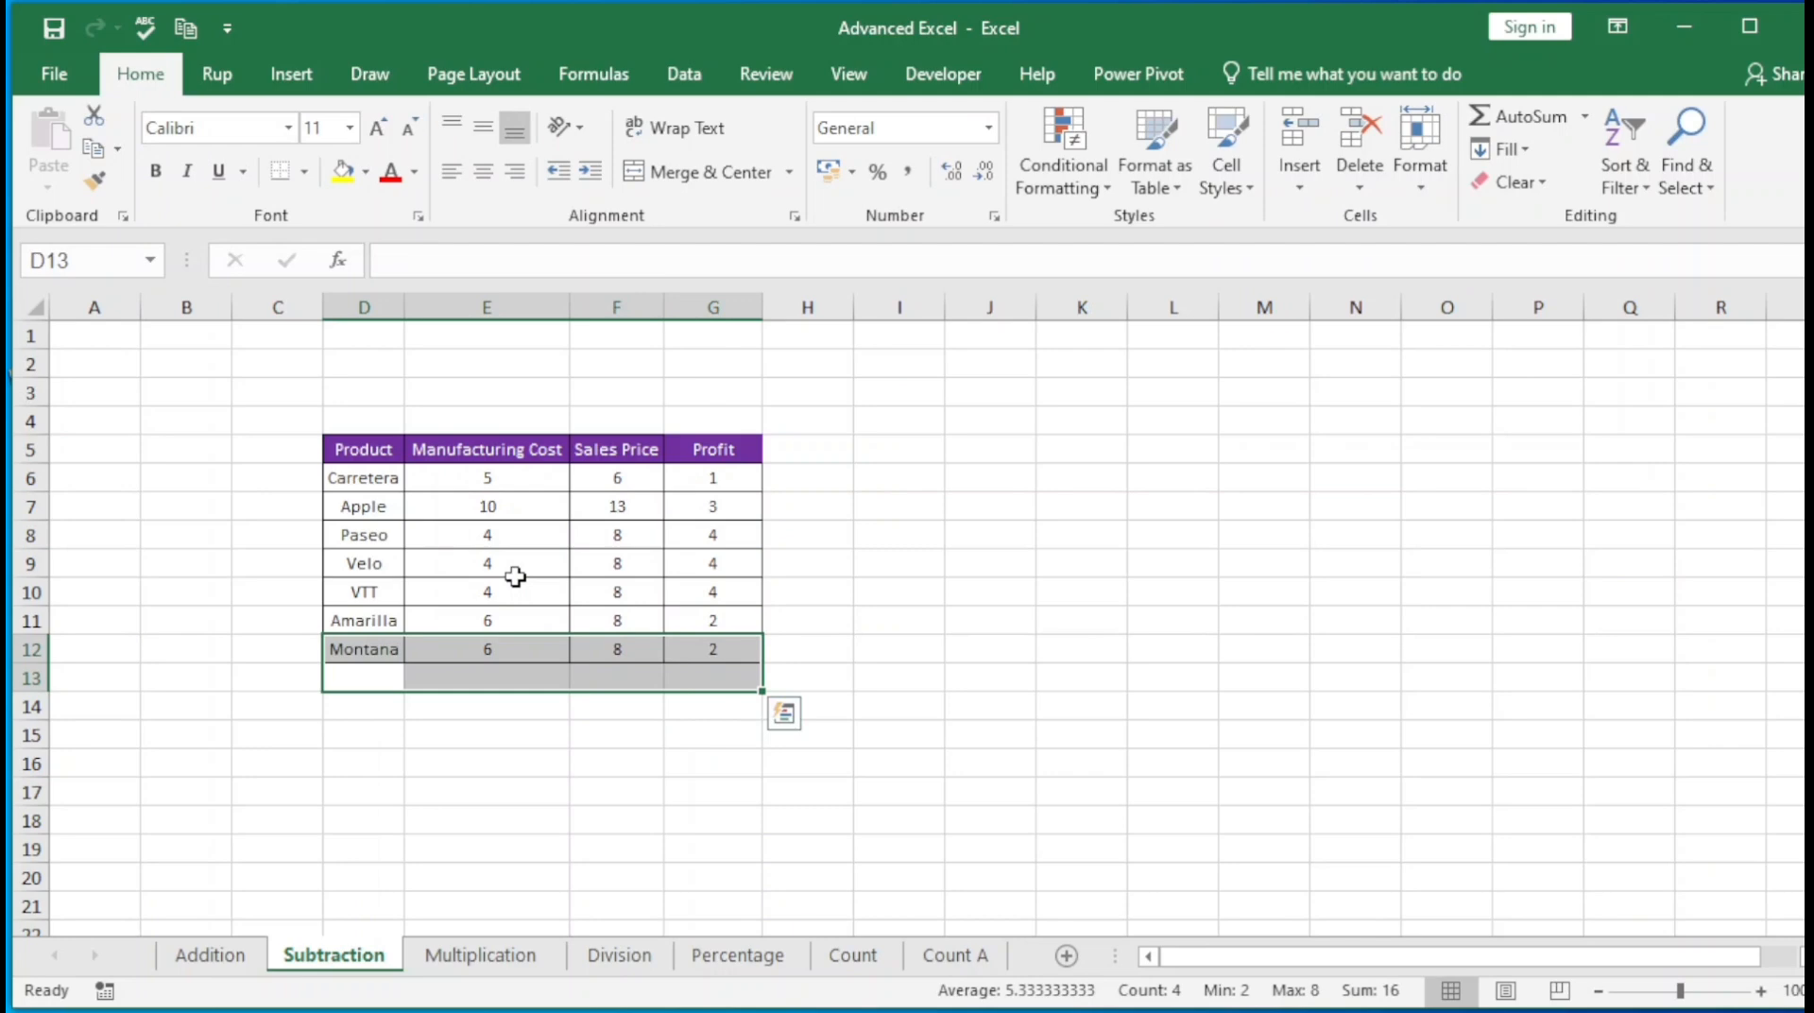
pyautogui.hotkey('ctrl', 'd')
# Check which cells the Profit formula in the added row's cell G13 refers to
pyautogui.press('Down')
pyautogui.press('Up')
pyautogui.press('Right')
pyautogui.press('Right')
pyautogui.press('Right')
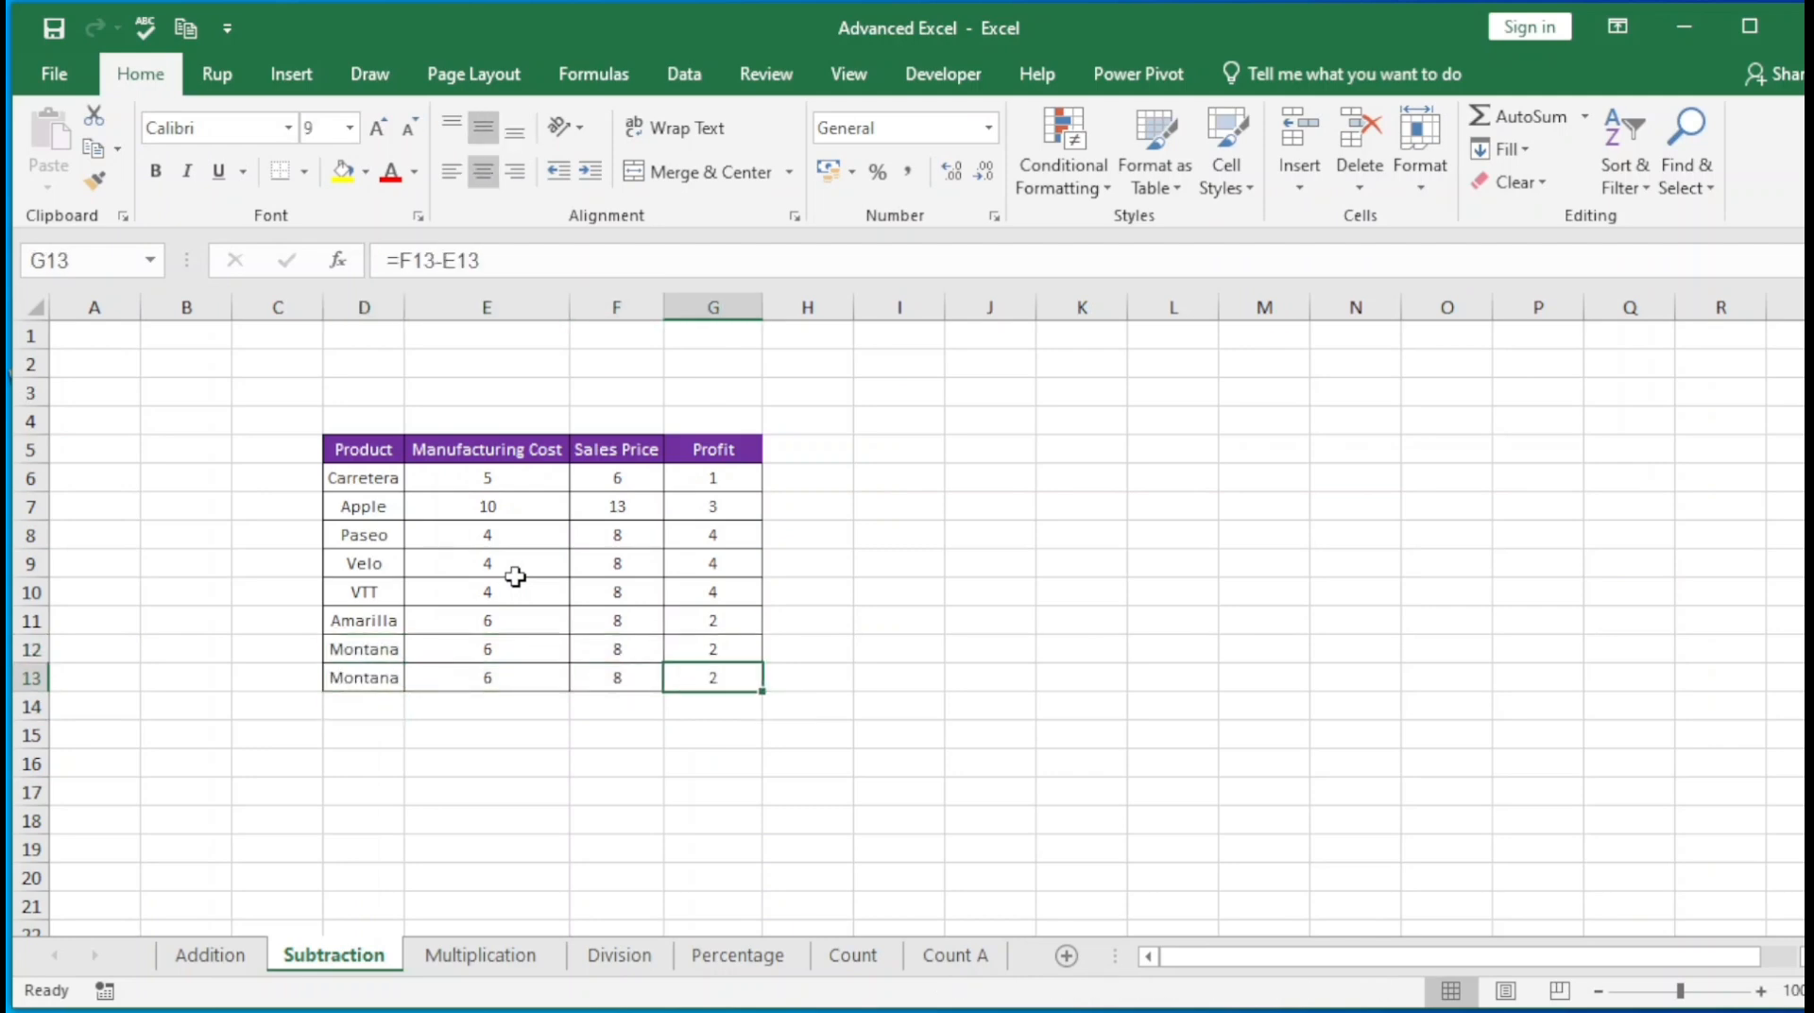
pyautogui.press('F2')
pyautogui.press('Return')
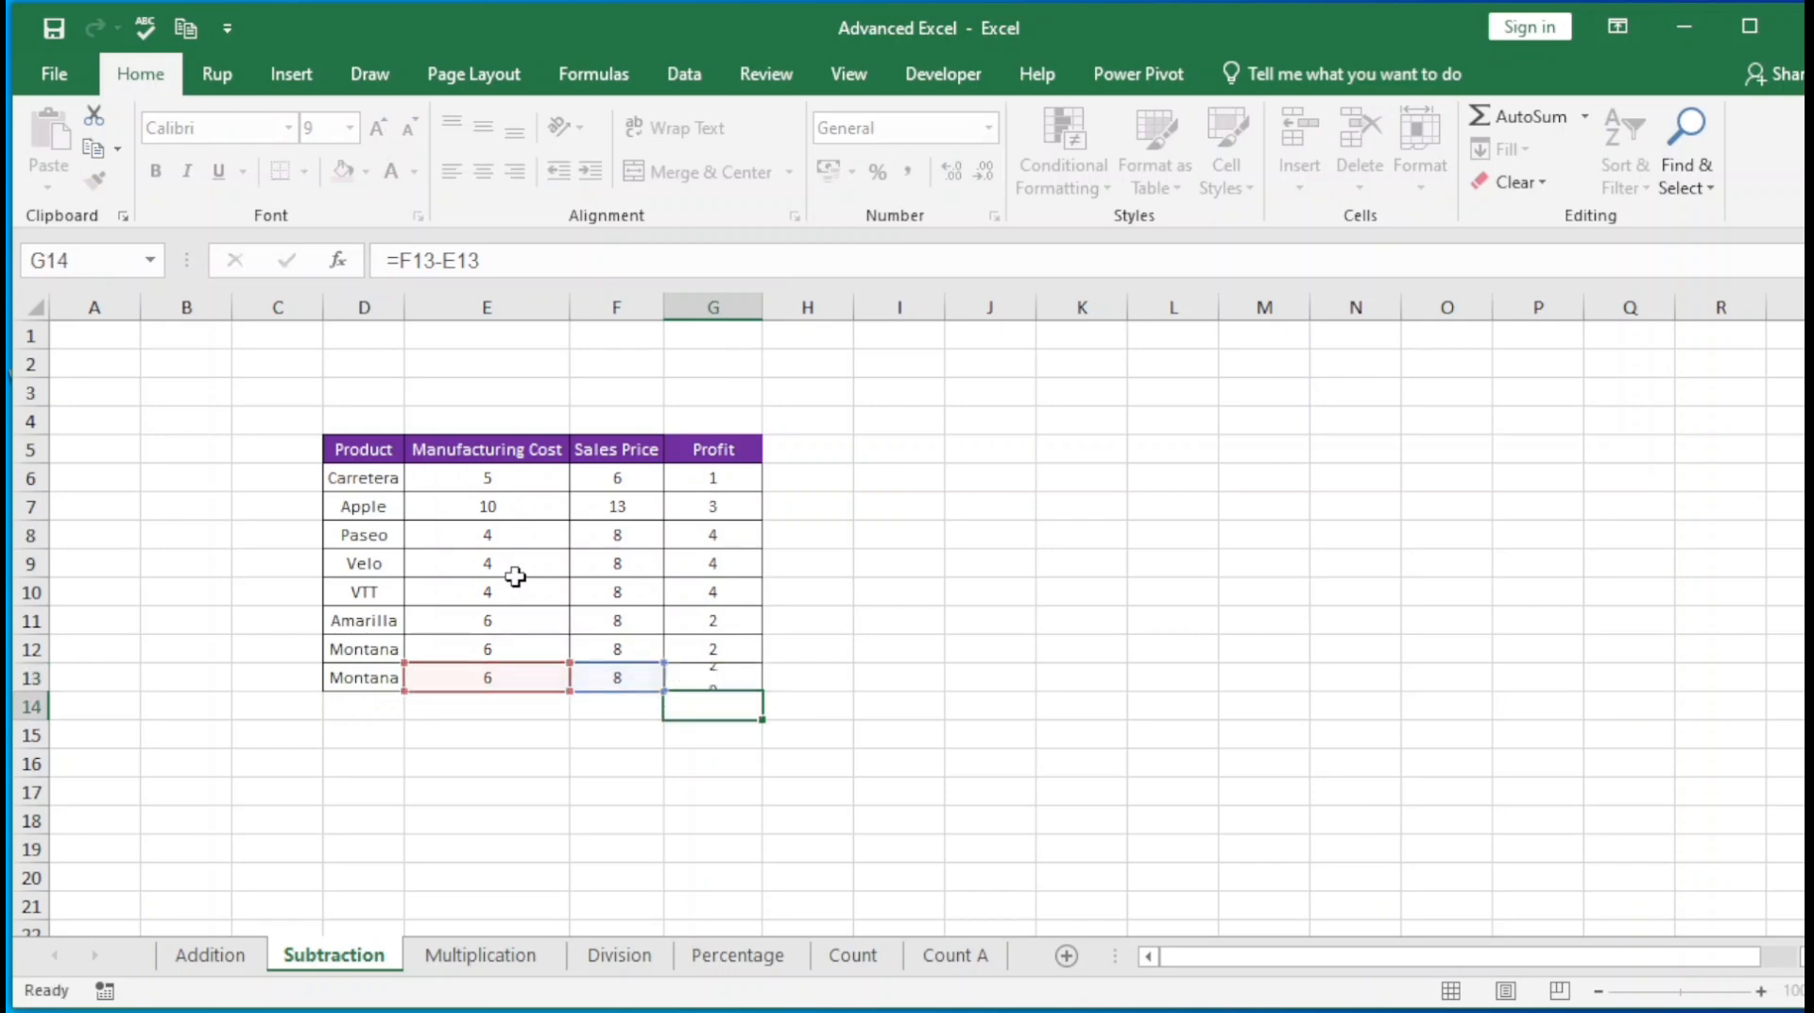
pyautogui.press('Up')
pyautogui.press('Up')
pyautogui.press('Left')
pyautogui.press('Up')
pyautogui.press('Up')
pyautogui.press('Up')
pyautogui.press('Up')
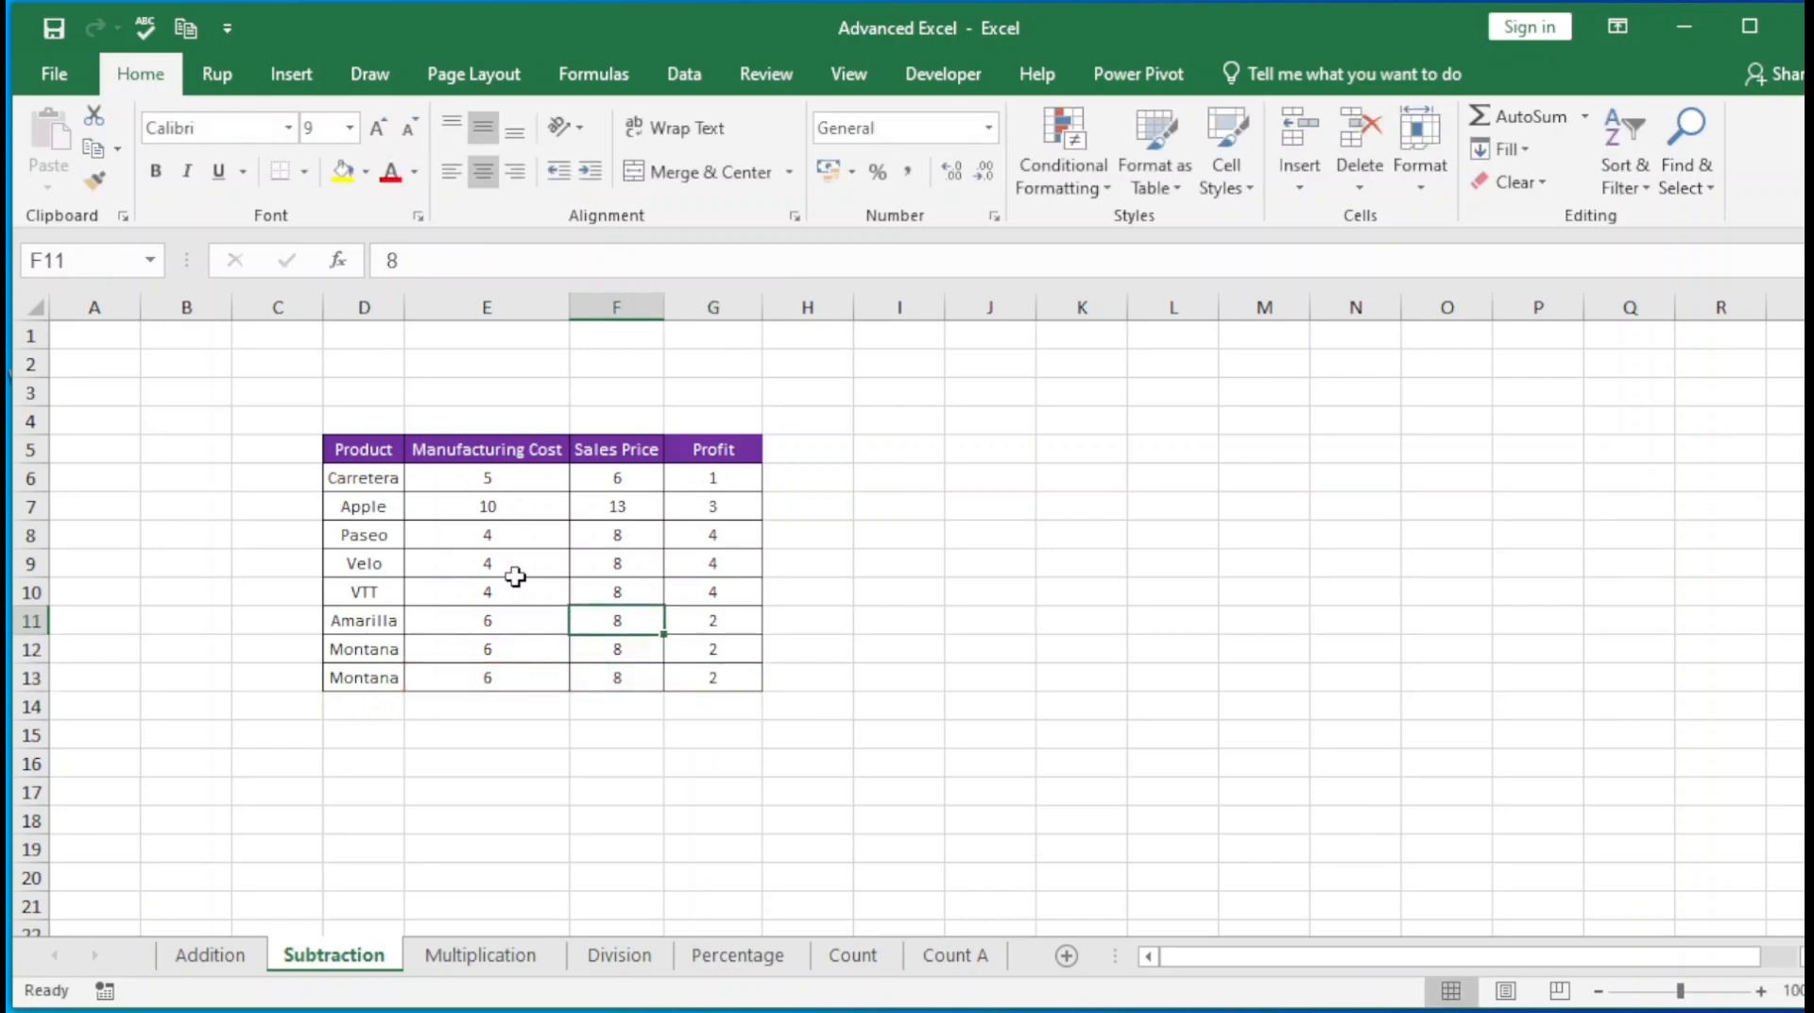
pyautogui.press('Up')
pyautogui.press('Up')
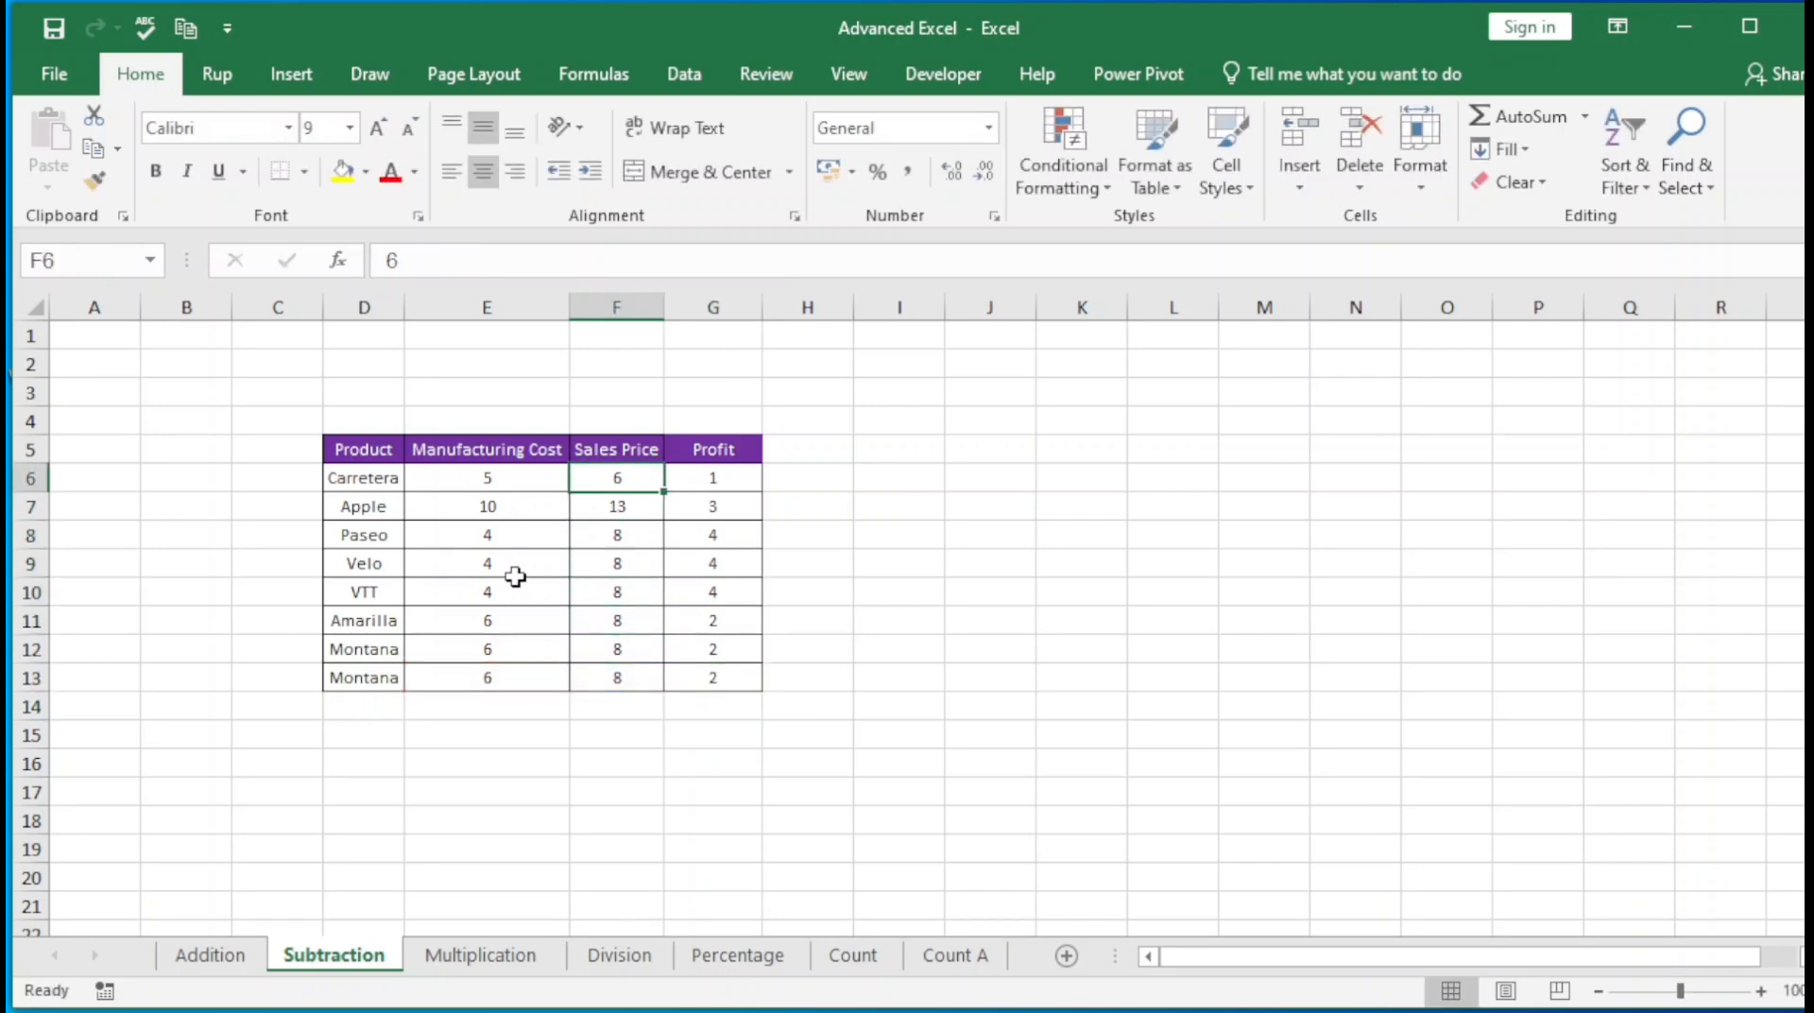
pyautogui.press('Left')
pyautogui.press('Left')
pyautogui.press('Right')
pyautogui.press('Up')
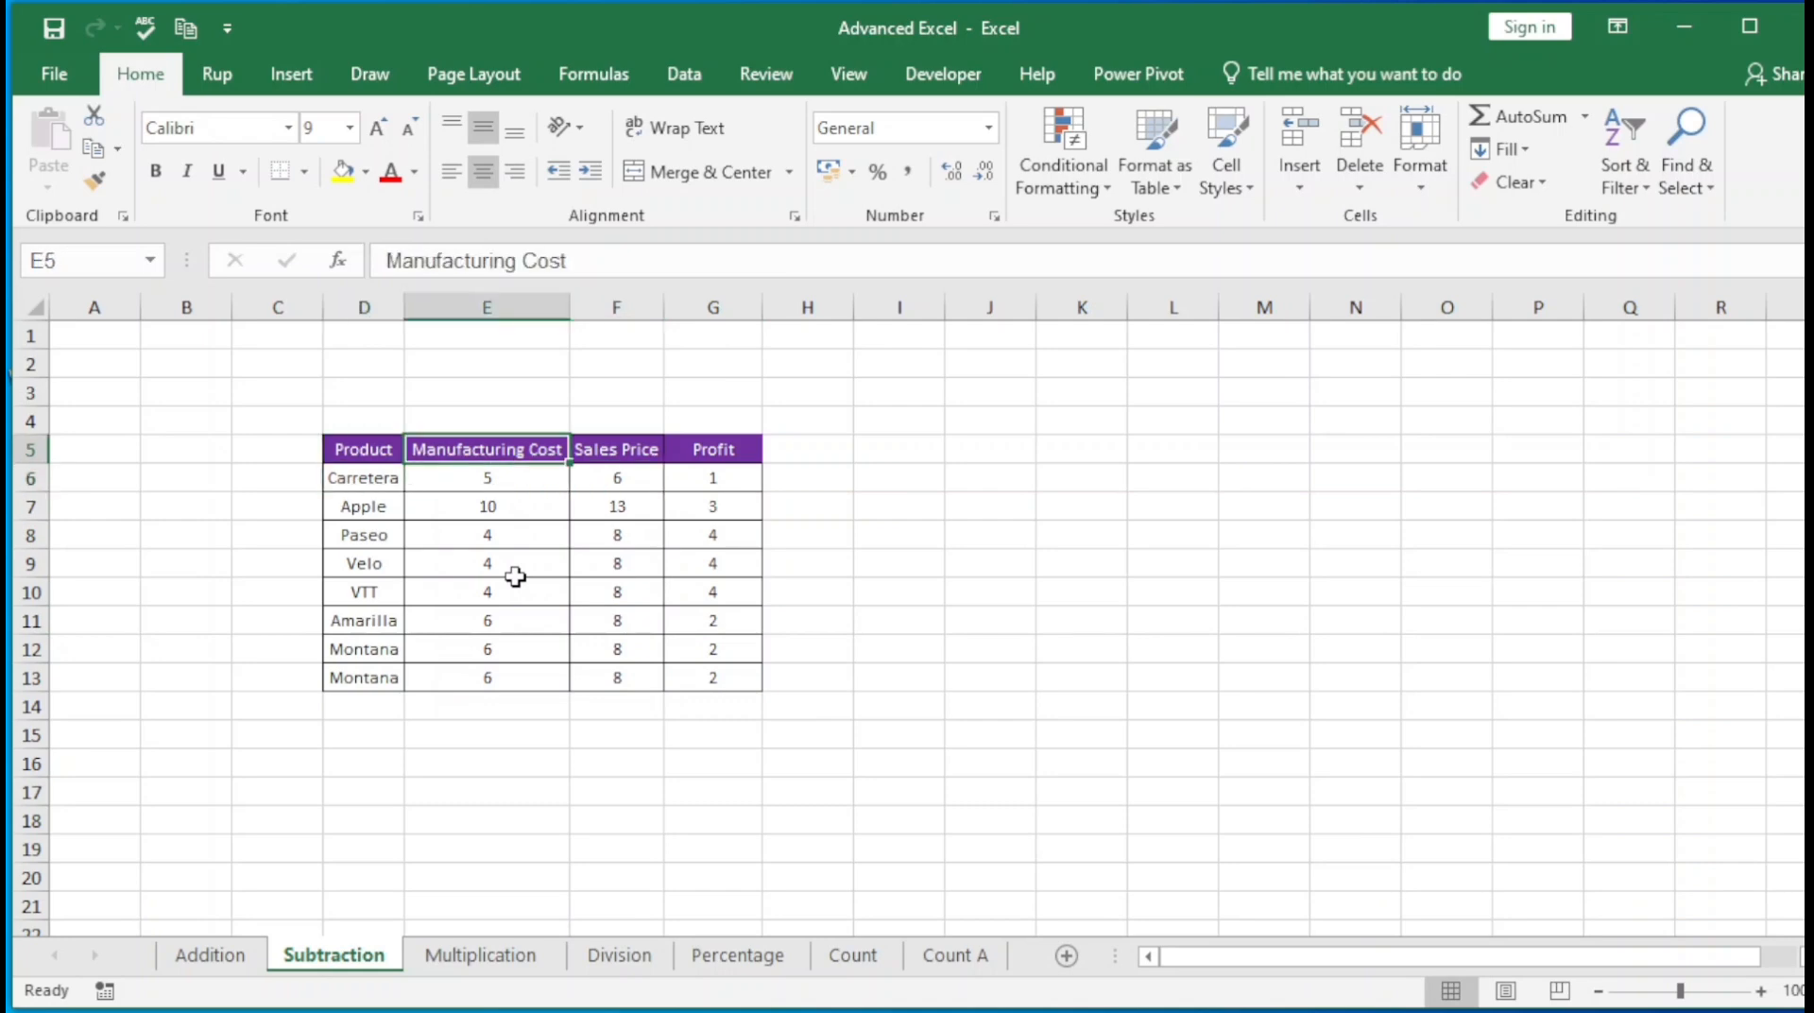
# Set Carretera's sales price in F6 to 4 and check its Profit cell G6
pyautogui.press('Down')
pyautogui.press('Right')
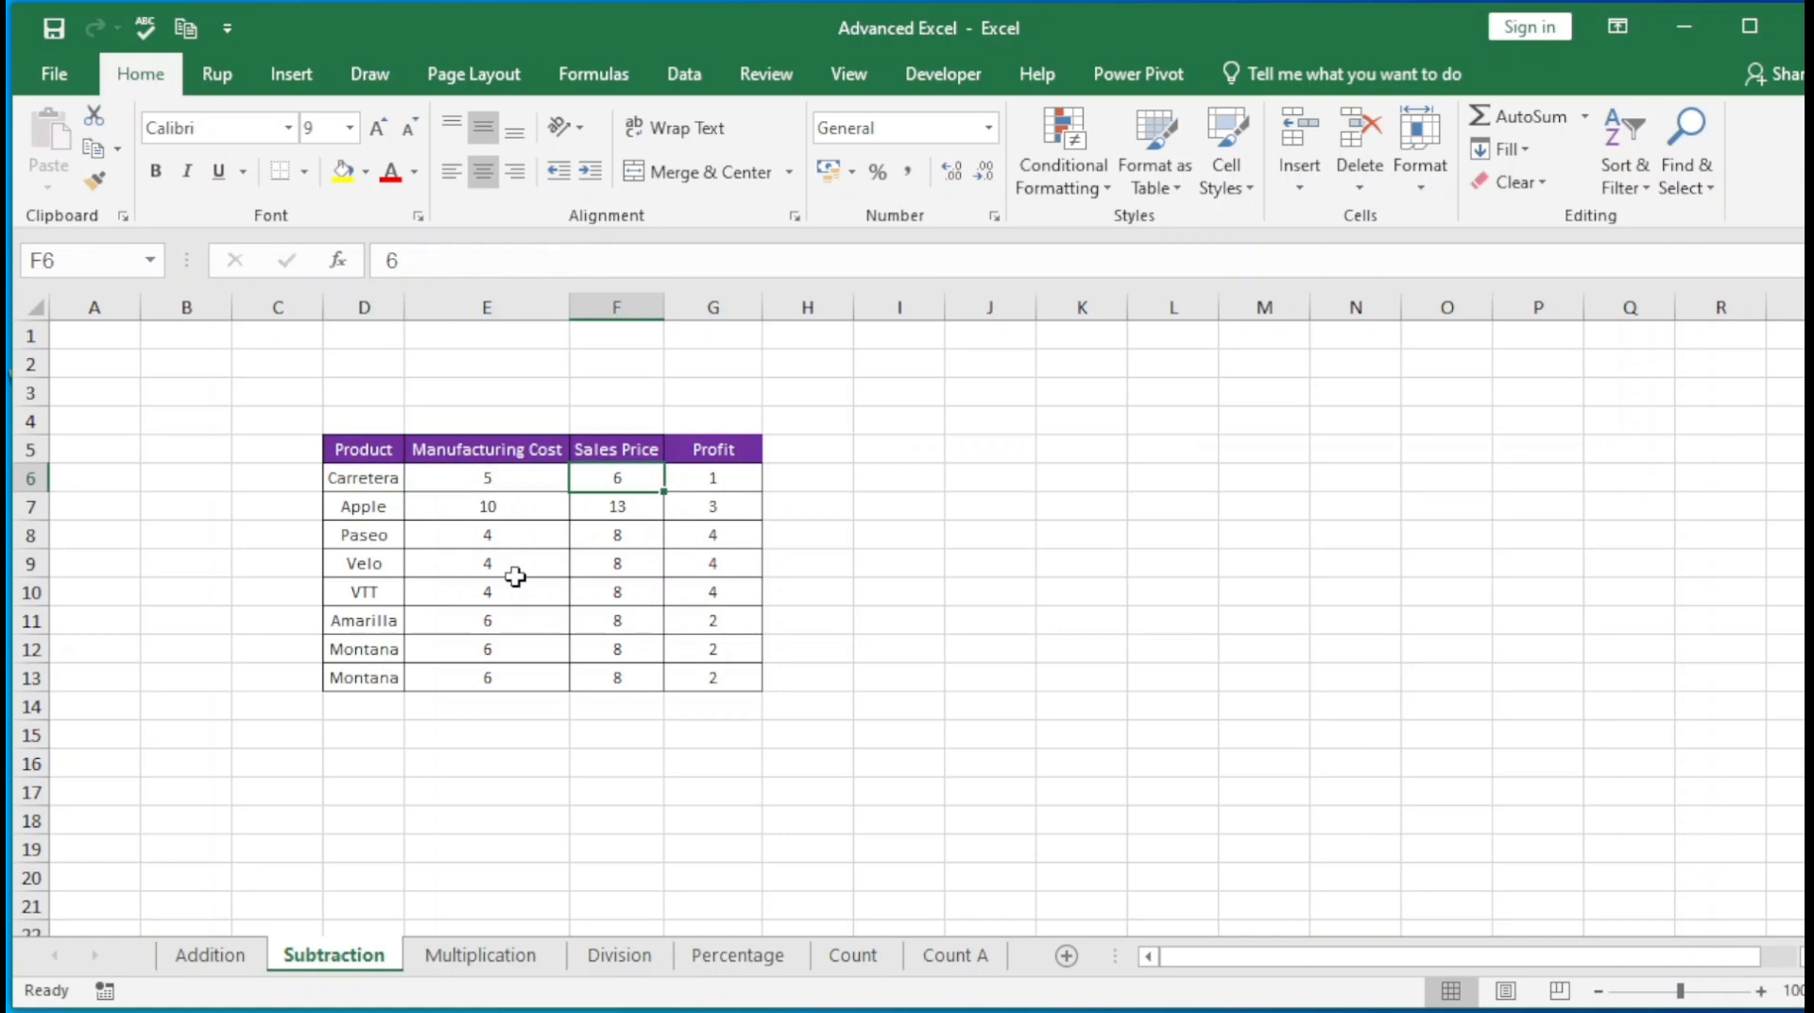
pyautogui.write('4')
pyautogui.press('Return')
pyautogui.press('Up')
pyautogui.press('Right')
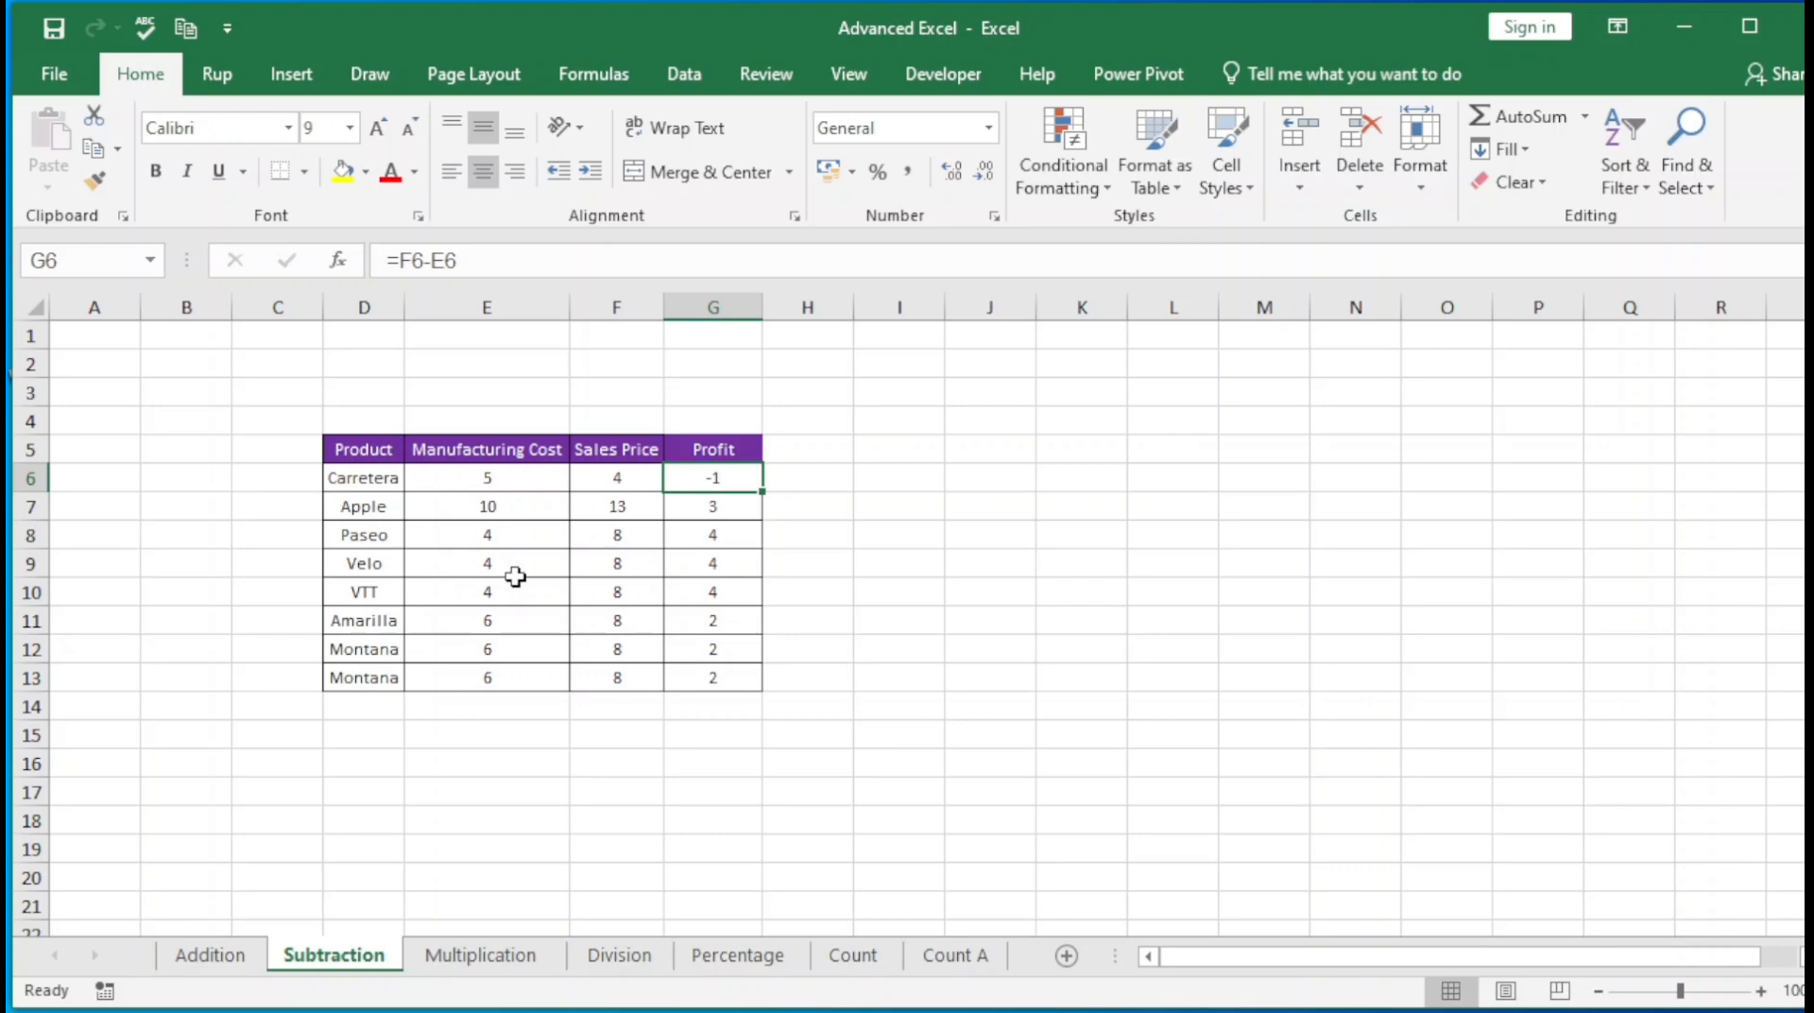
# Select the Profit values in G6:G13 to review the results for all listed products
pyautogui.press('Up')
pyautogui.press('Down')
pyautogui.hotkey('ctrl', 'shift', 'Down')
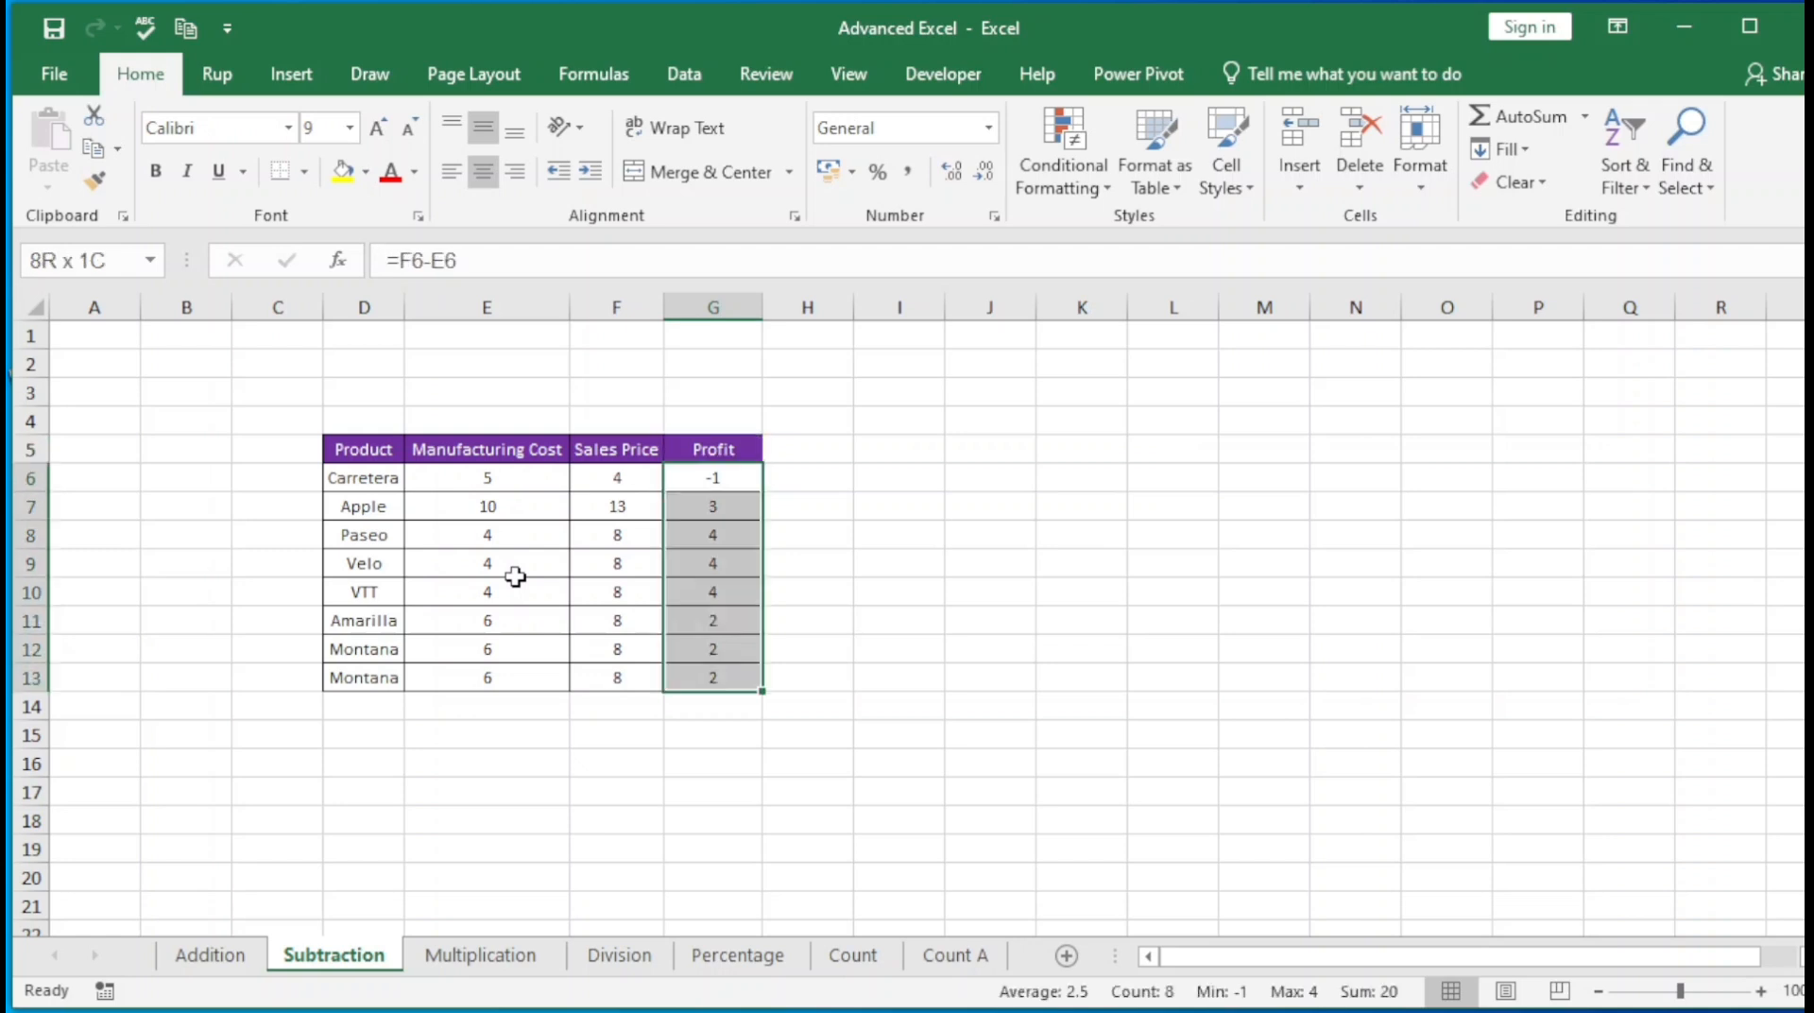
pyautogui.press('Up')
pyautogui.press('Down')
pyautogui.hotkey('ctrl', 'shift', 'Down')
pyautogui.press('Left')
pyautogui.press('Left')
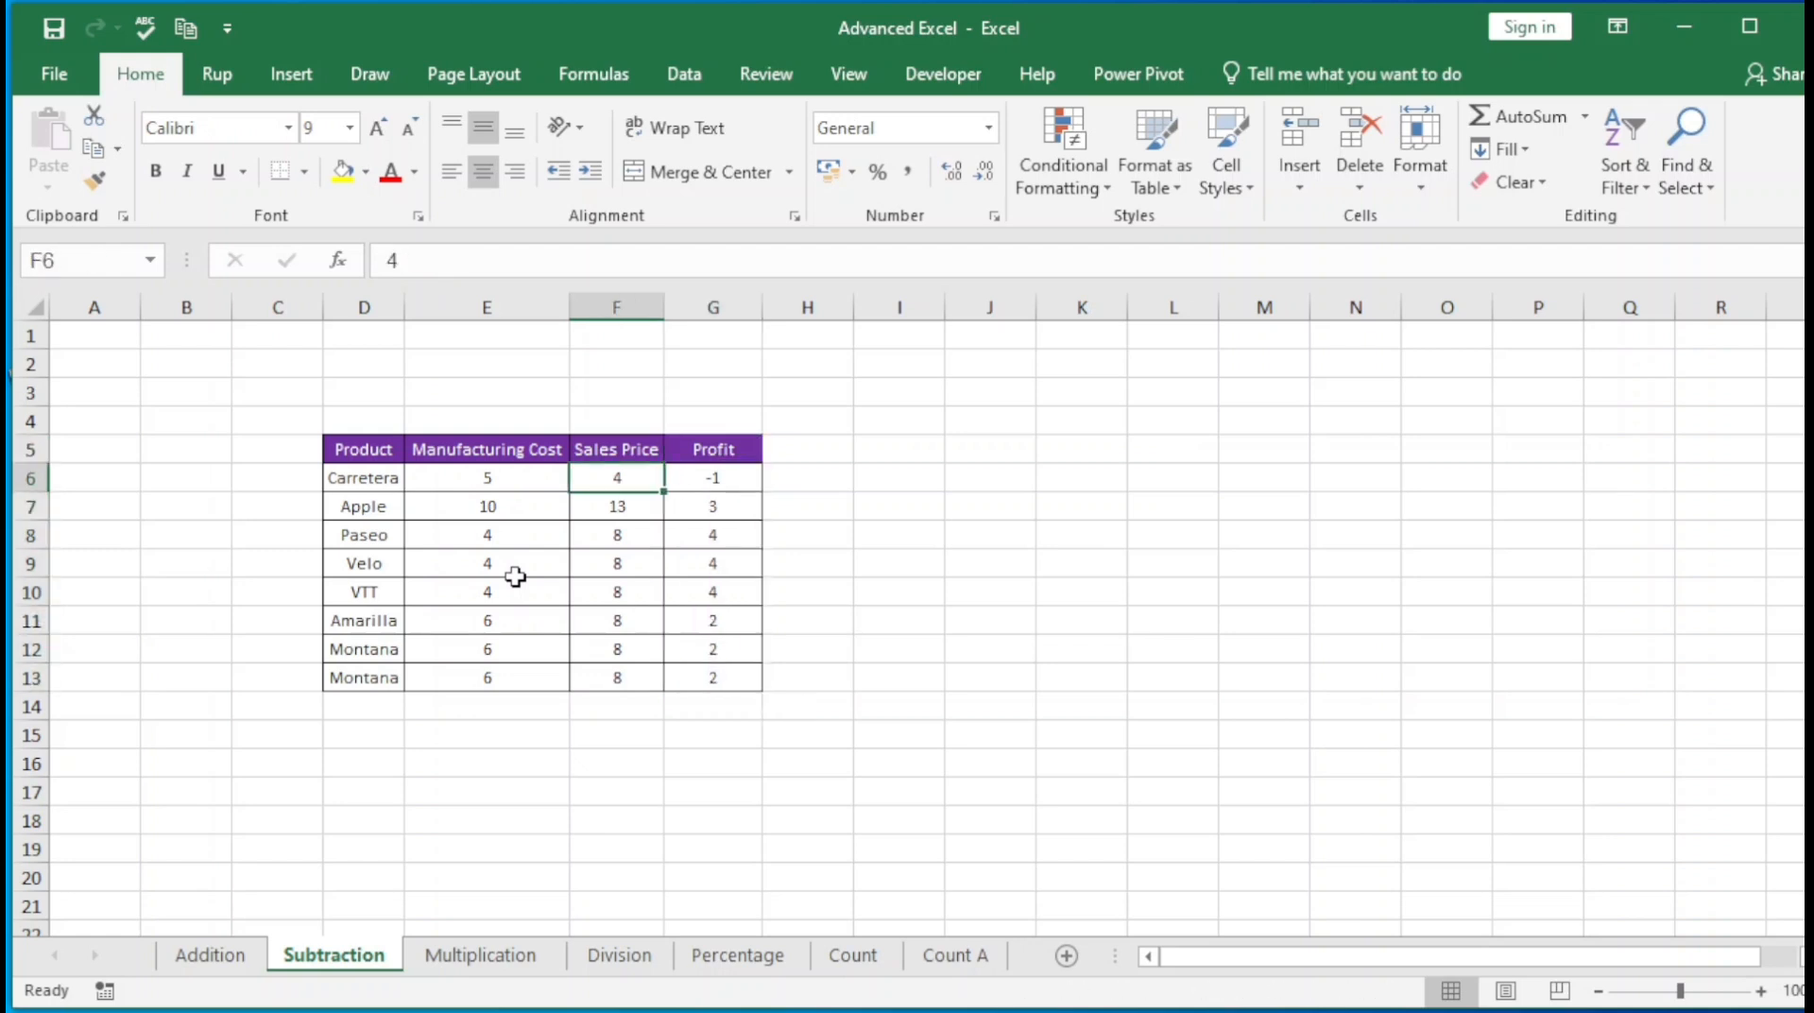
pyautogui.press('Right')
pyautogui.press('Right')
pyautogui.hotkey('ctrl', 'shift', 'Down')
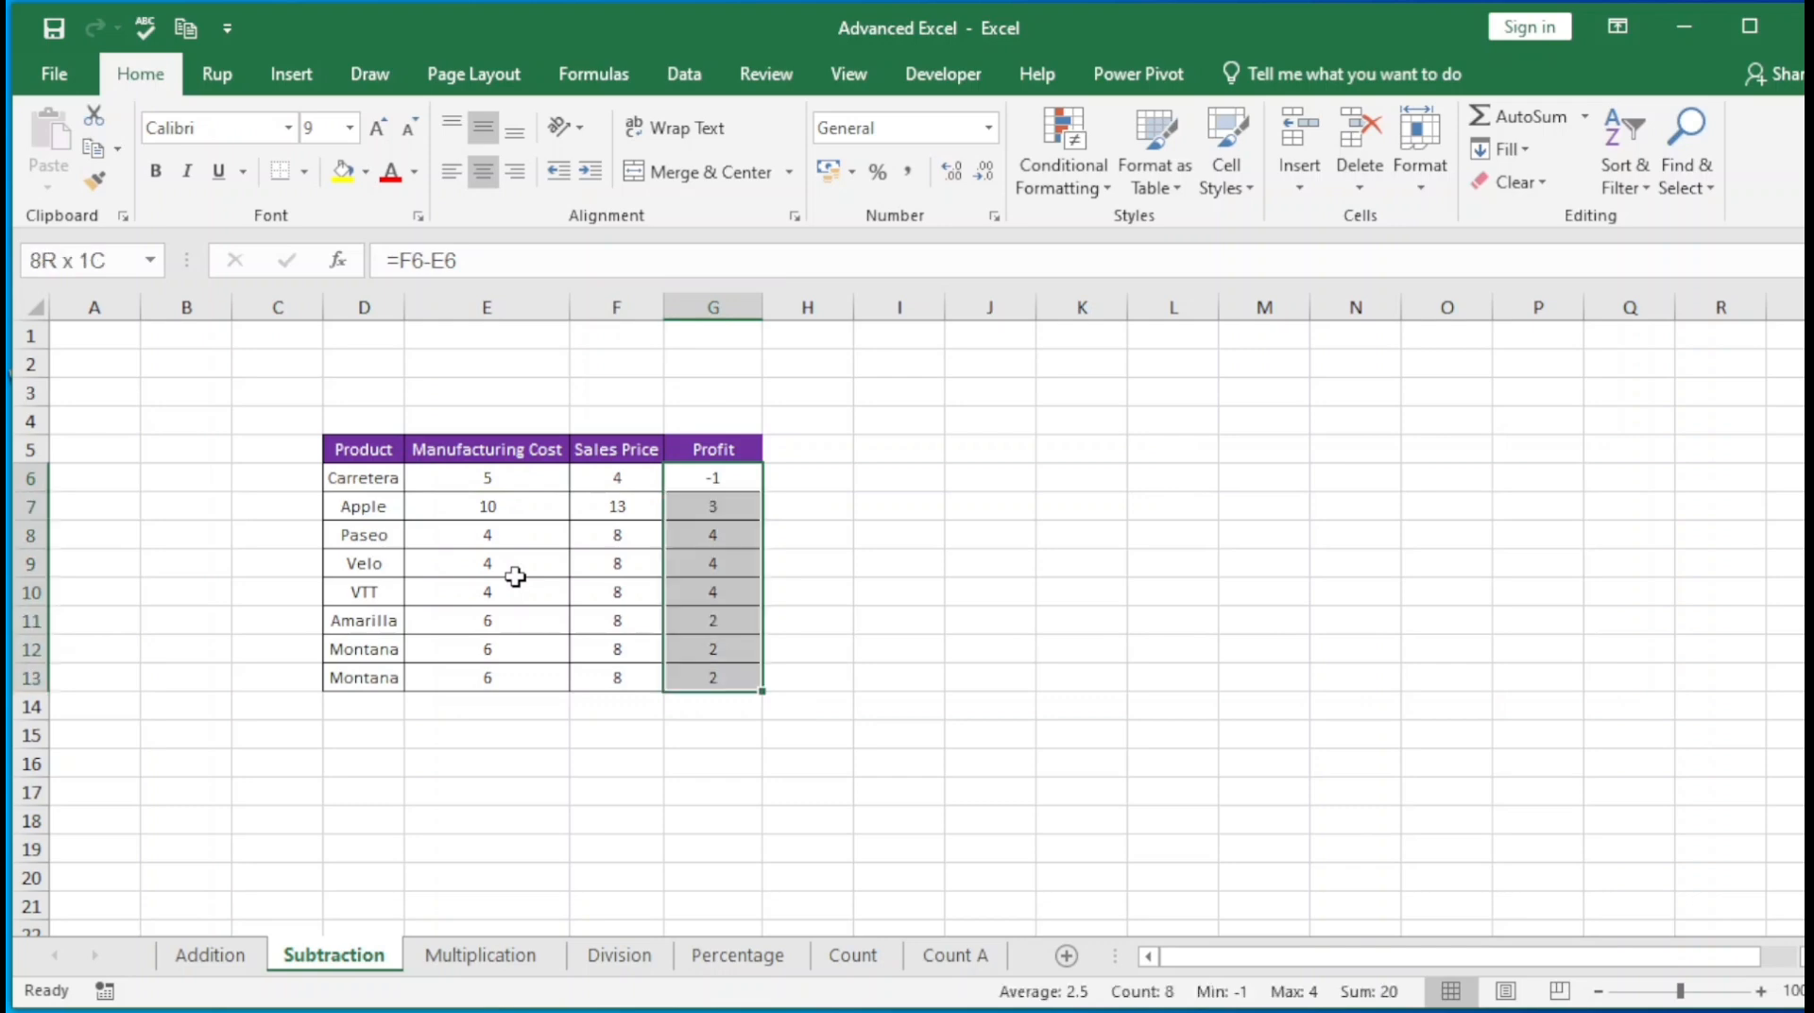
# Select the manufacturing costs and sales prices from E6:F6 down through row 13 to review the formula inputs
pyautogui.press('Down')
pyautogui.press('Left')
pyautogui.press('Left')
pyautogui.press('Up')
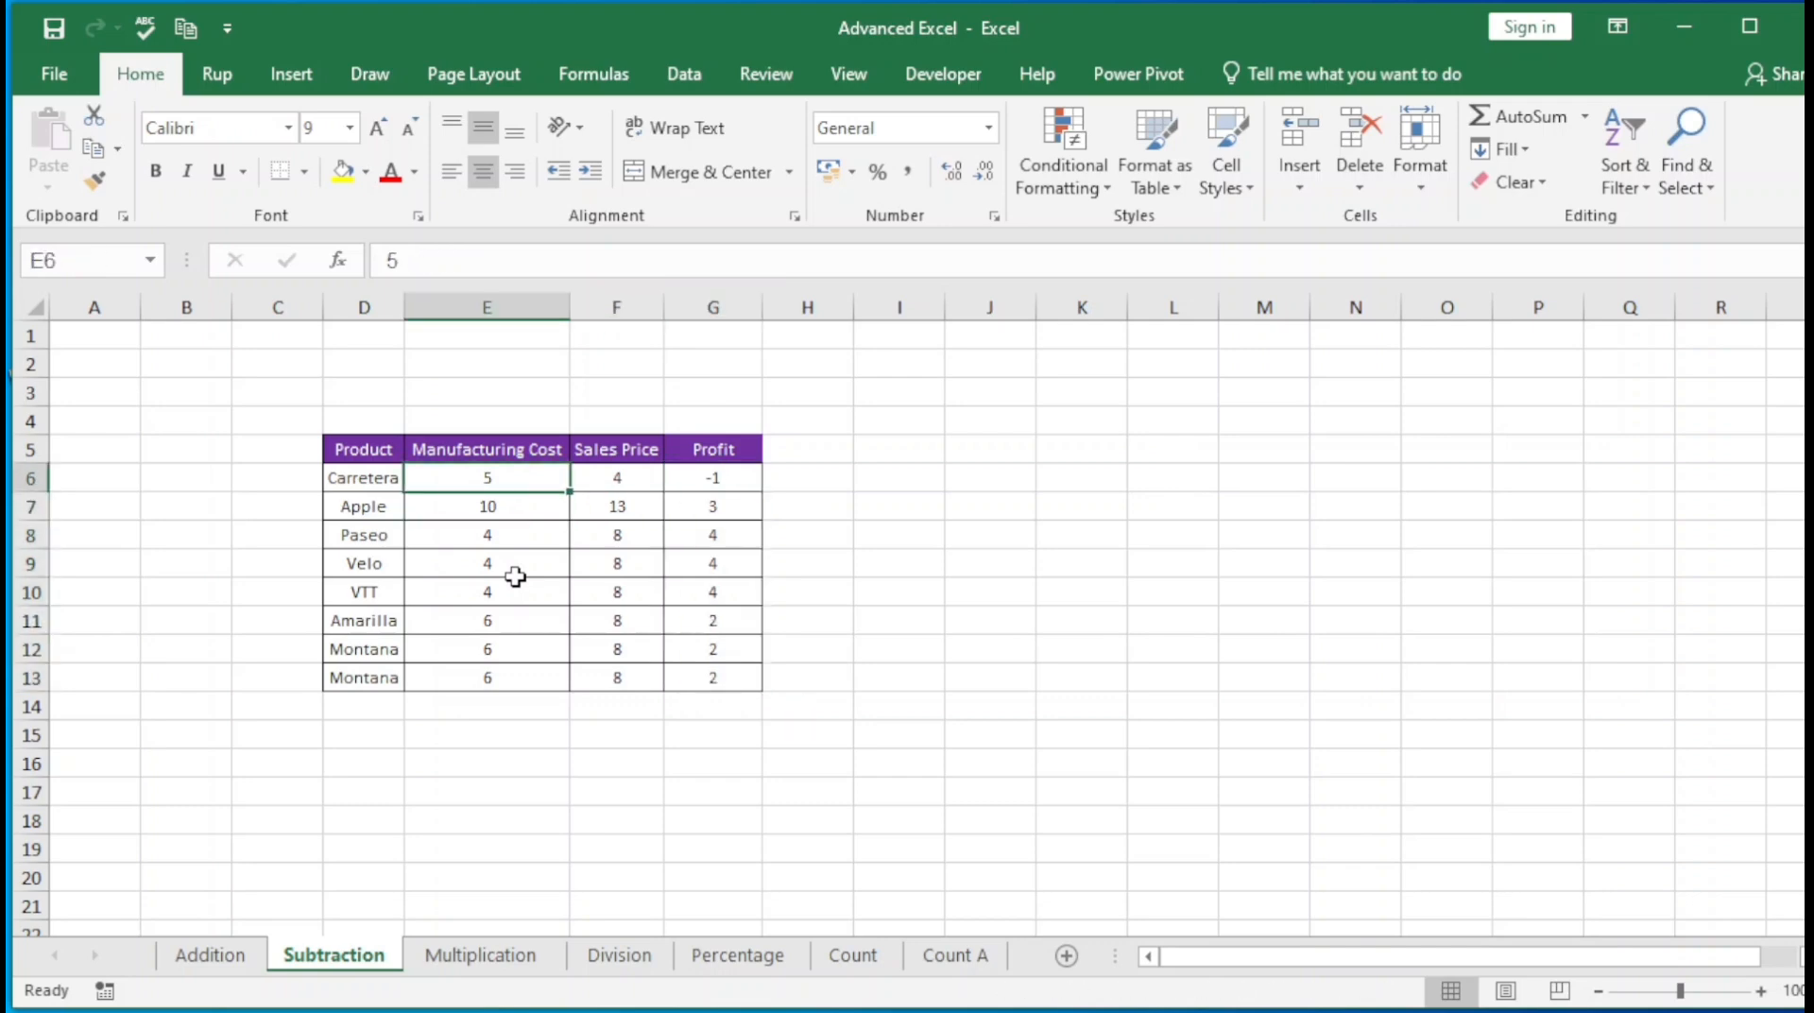
pyautogui.hotkey('shift', 'Right')
pyautogui.hotkey('ctrl', 'shift', 'Down')
pyautogui.press('Down')
pyautogui.press('Down')
pyautogui.press('Down')
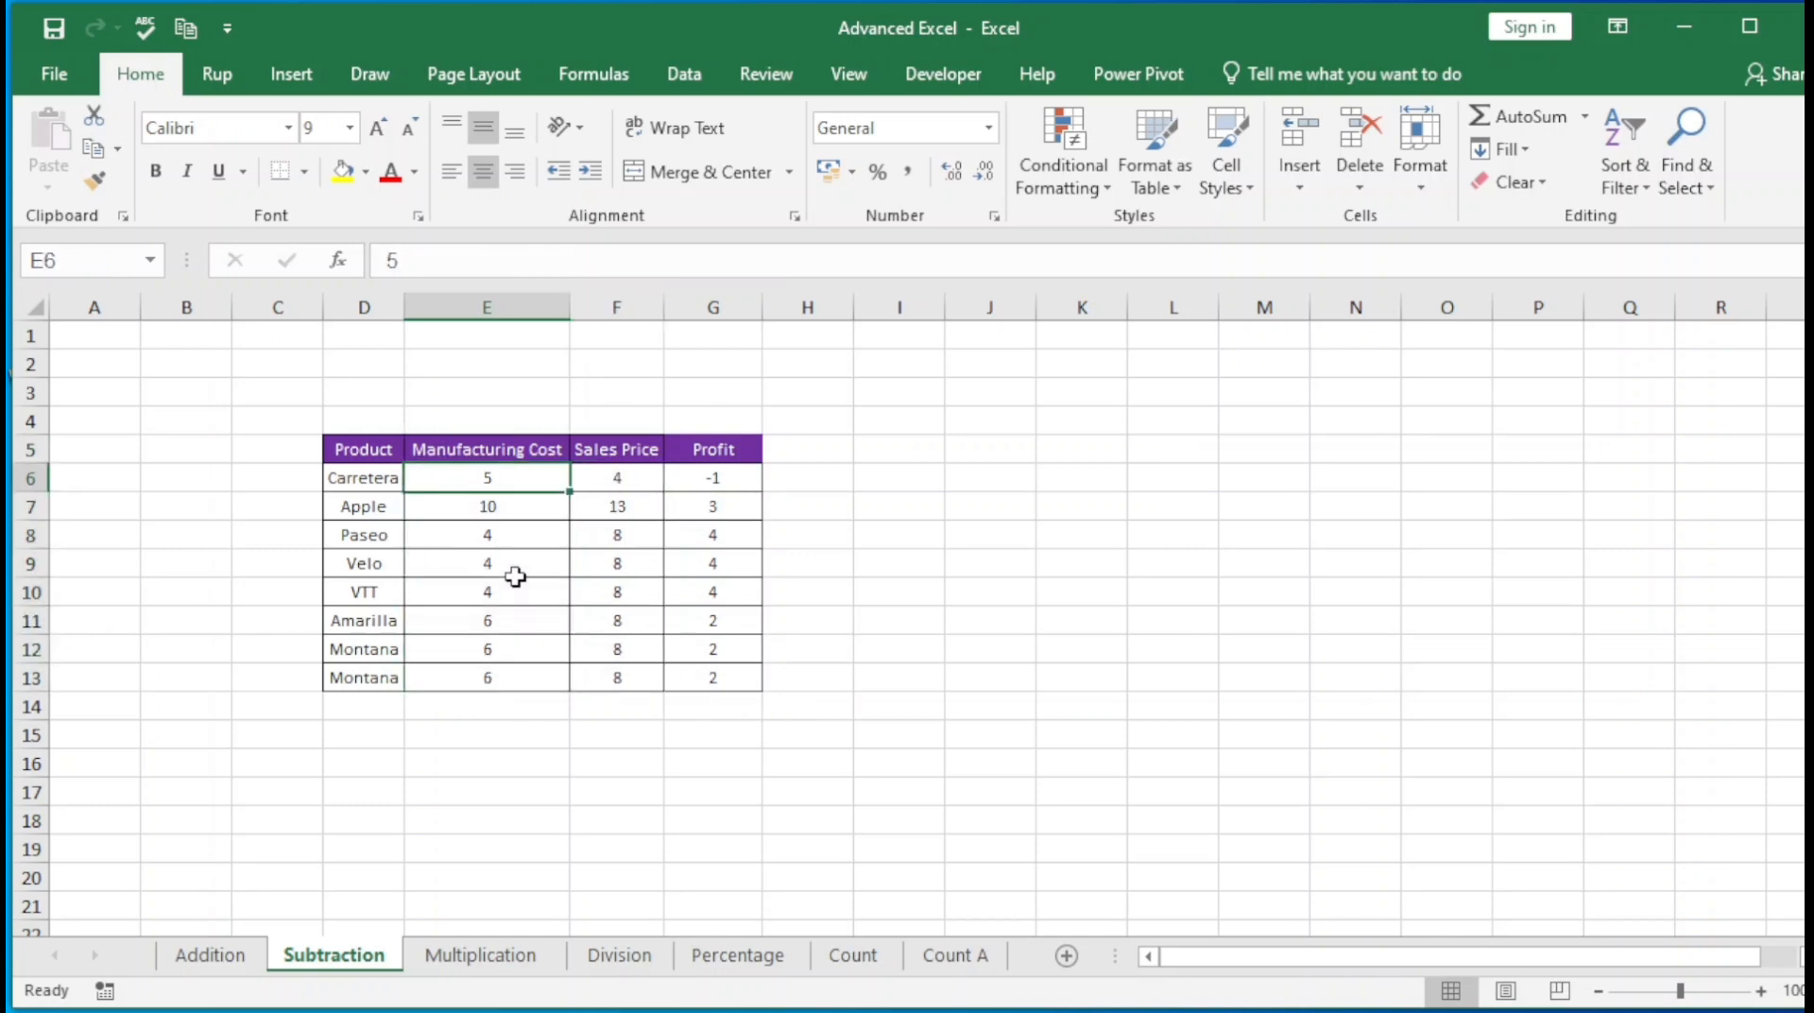